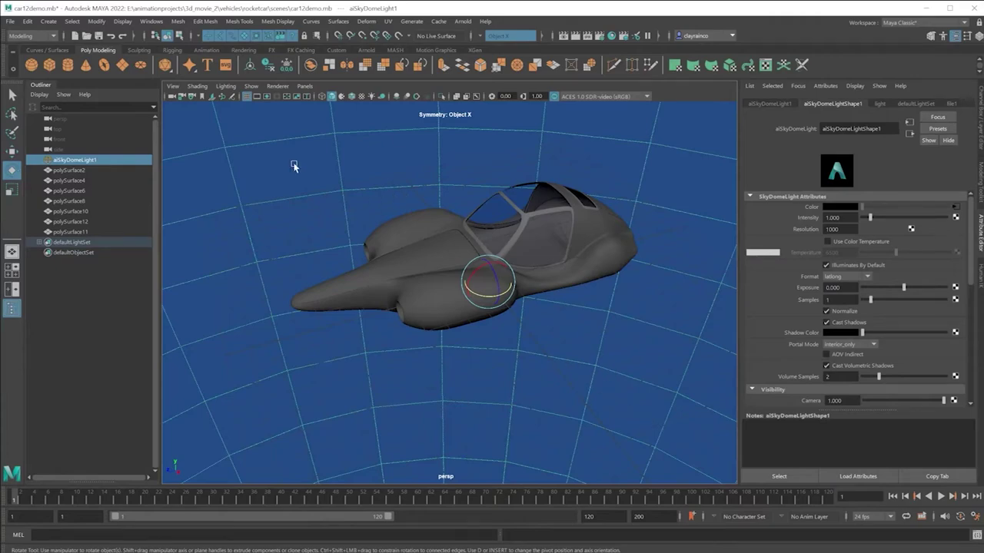
# Select all of the rocket car's polygon surfaces together, leaving out the sky dome light
pyautogui.moveTo(273, 144); pyautogui.dragTo(670, 370)
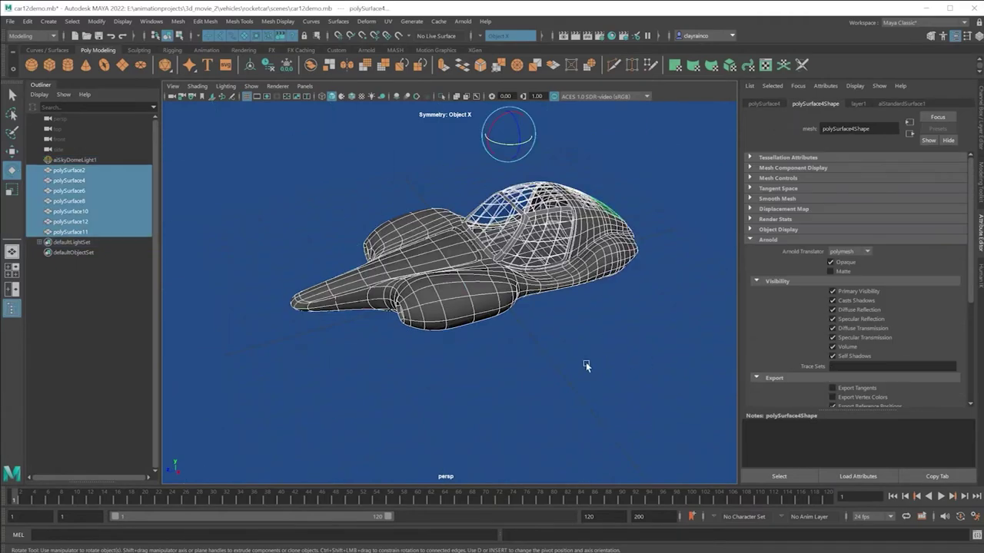
pyautogui.moveTo(584, 366)
pyautogui.keyDown('alt'); pyautogui.mouseDown()
pyautogui.moveTo(641, 356)
pyautogui.moveTo(567, 356)
pyautogui.moveTo(567, 371)
pyautogui.mouseUp(); pyautogui.keyUp('alt')
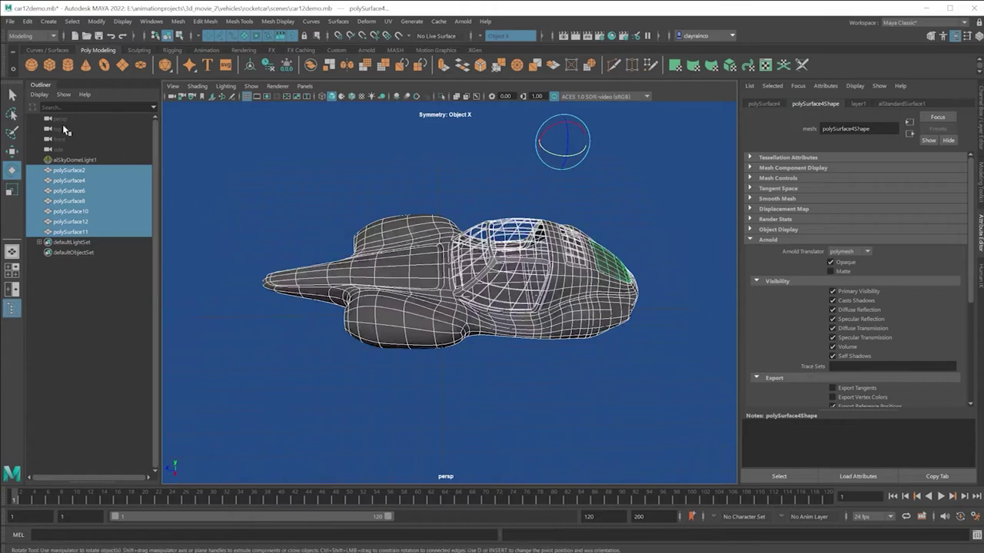
pyautogui.click(152, 21)
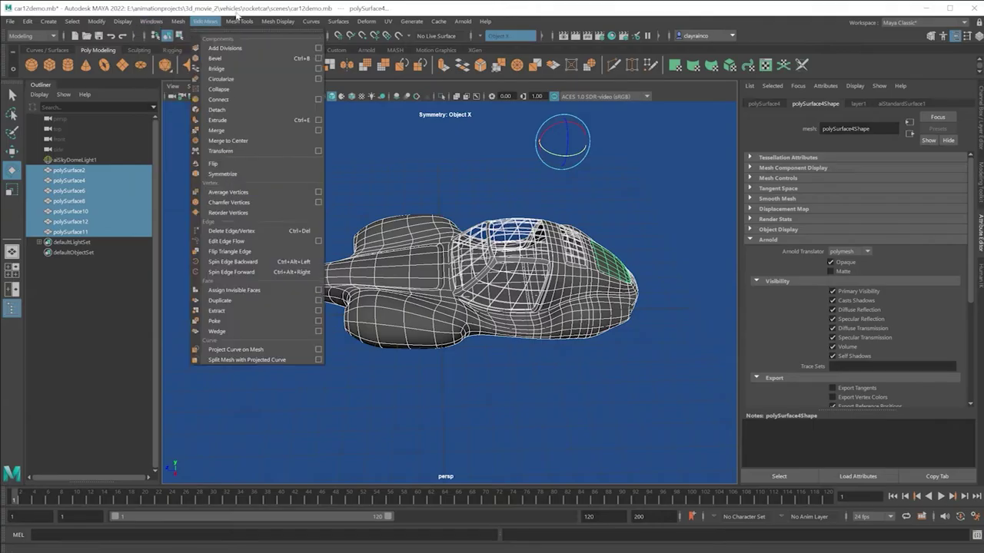
pyautogui.click(945, 256)
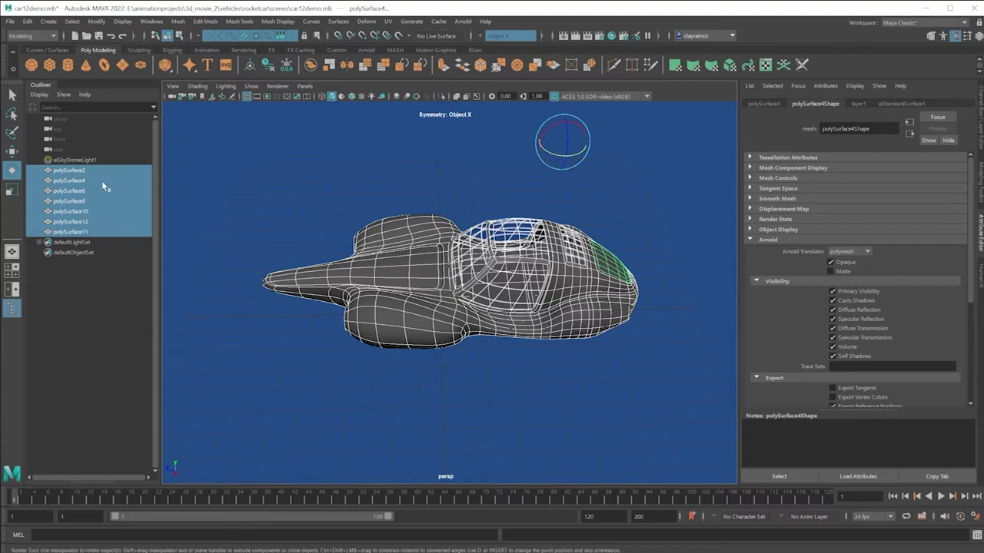
# Try rotating the selected car surfaces together with the current Rotate tool settings and undo the rotation
pyautogui.moveTo(556, 152); pyautogui.dragTo(374, 303)
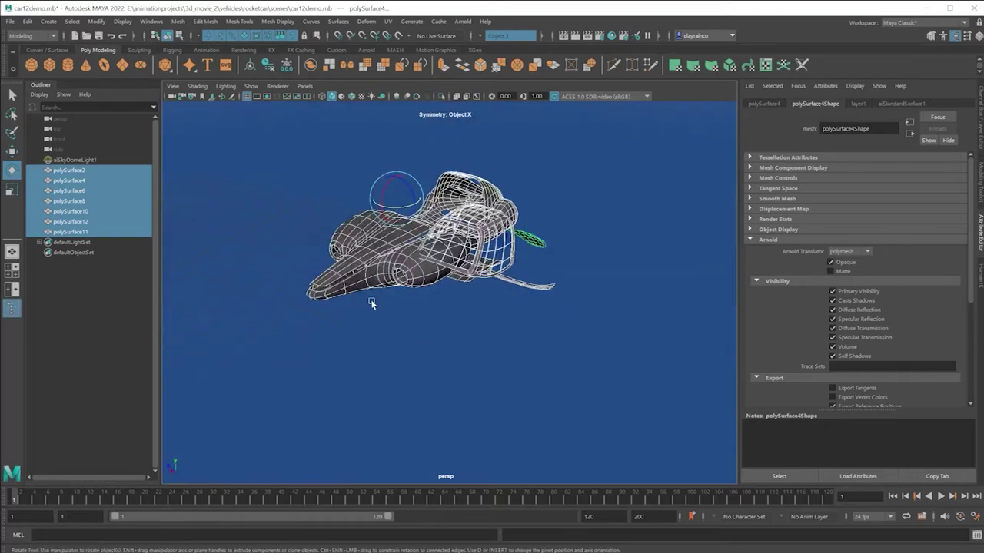
pyautogui.hotkey('ctrl', 'z')
pyautogui.scroll(10, 373, 302)
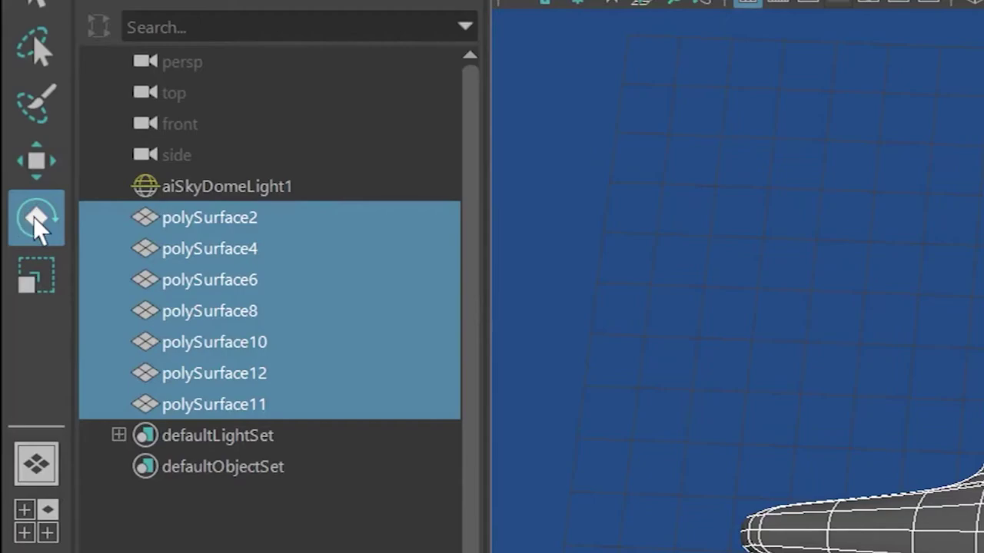
# Set the Rotate tool's Rotate Center to Manip and close the tool settings
pyautogui.doubleClick(33, 216)
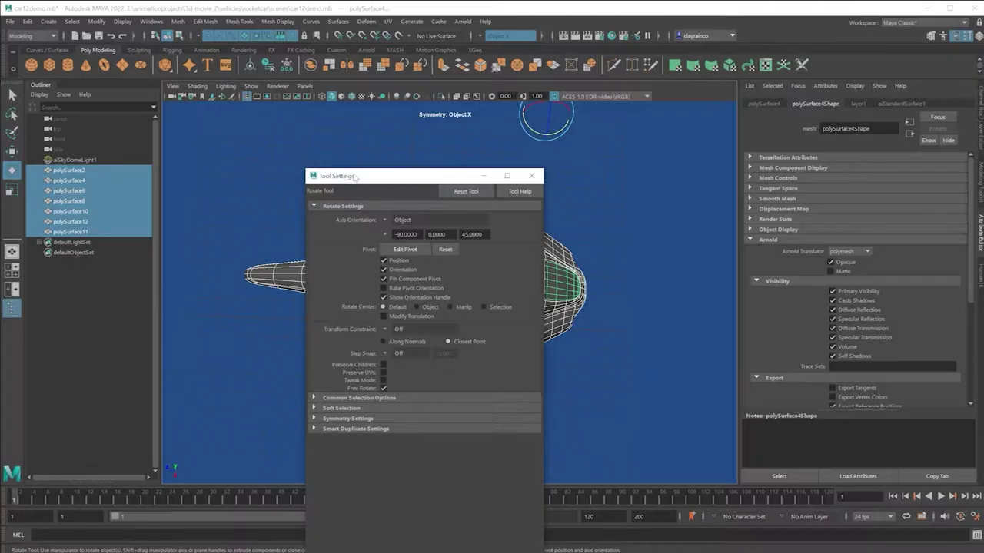
pyautogui.moveTo(355, 178); pyautogui.dragTo(243, 65)
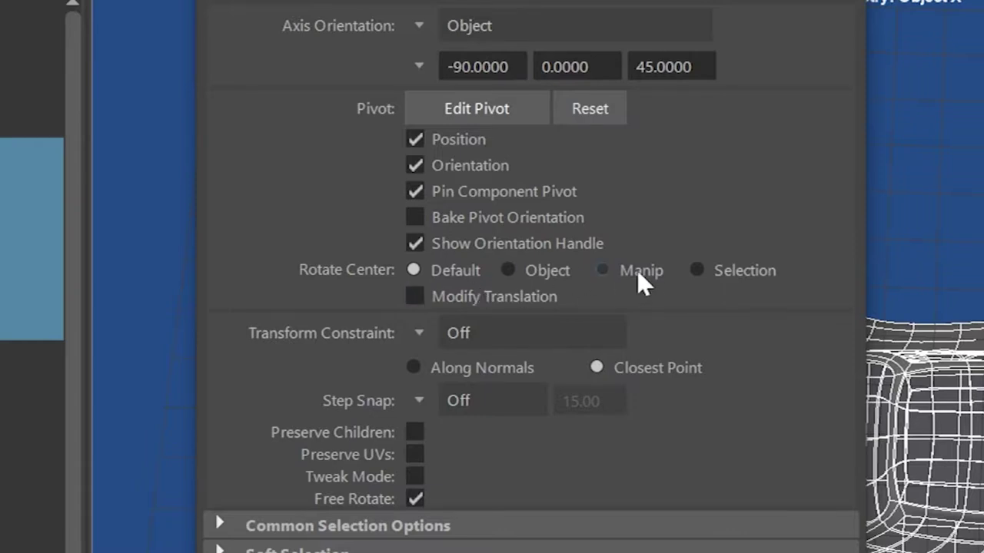
pyautogui.click(638, 277)
pyautogui.click(428, 77)
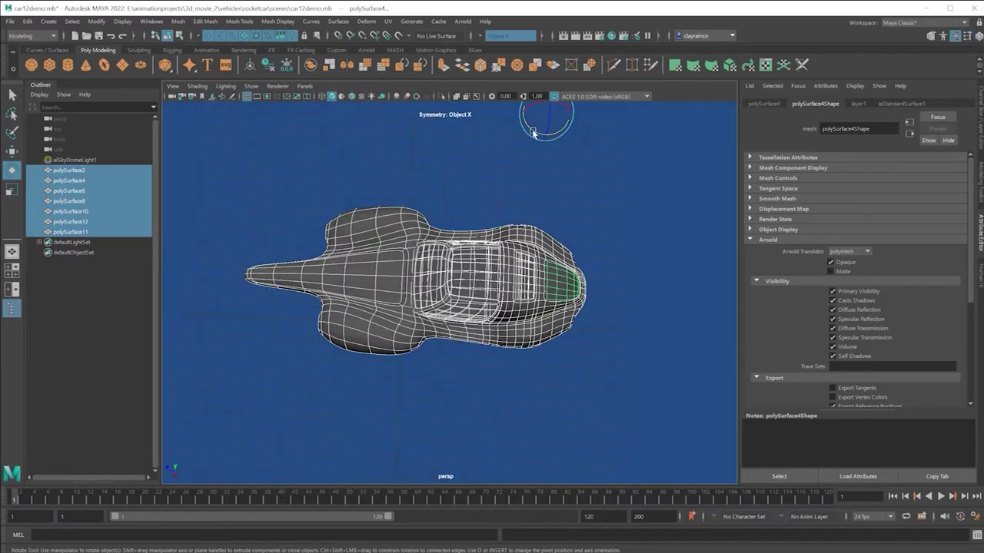
# Test rotating the selected car surfaces around the shared manipulator, recheck the Rotate tool settings, and undo the test rotations
pyautogui.moveTo(533, 134); pyautogui.dragTo(528, 209)
pyautogui.moveTo(546, 273); pyautogui.dragTo(562, 258)
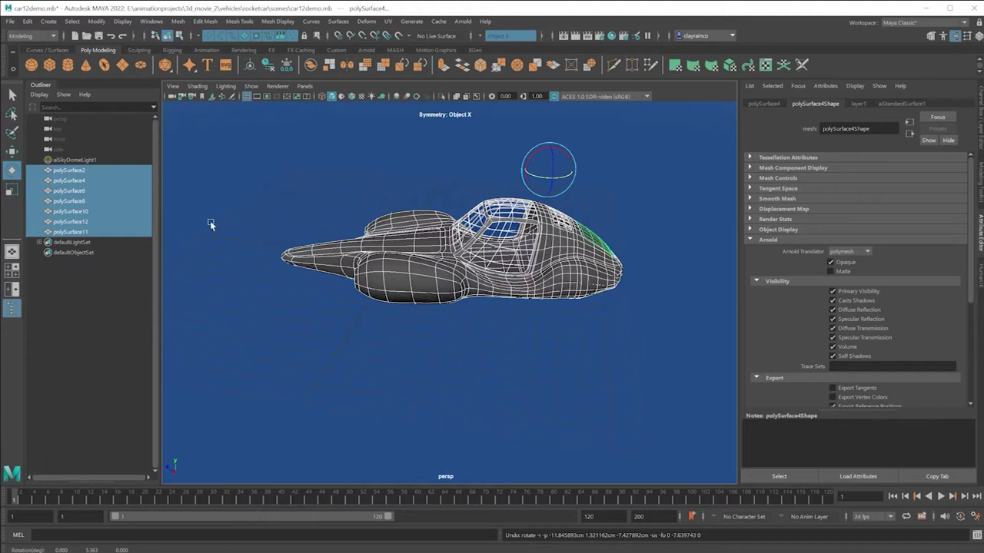
pyautogui.doubleClick(11, 170)
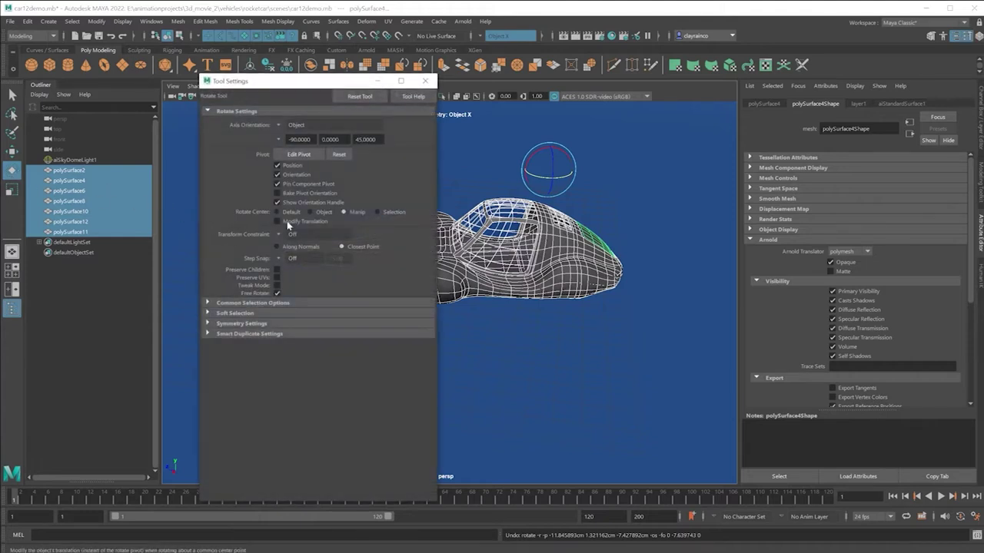
pyautogui.click(425, 81)
pyautogui.moveTo(542, 176); pyautogui.dragTo(547, 265)
pyautogui.hotkey('ctrl', 'z')
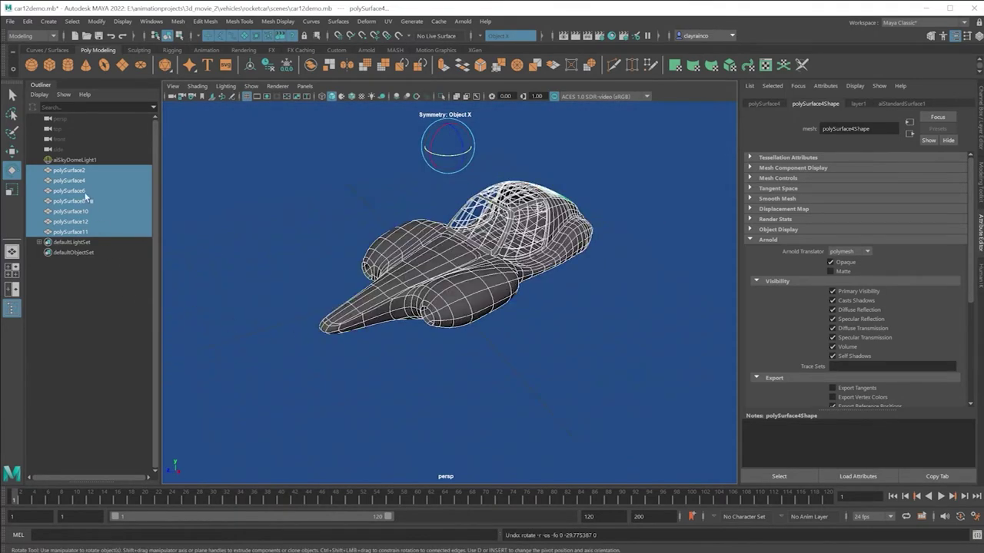
# Try selecting all the car surfaces with a marquee and as the Outliner range polySurface2 to polySurface11
pyautogui.click(77, 274)
pyautogui.moveTo(649, 385); pyautogui.dragTo(322, 154)
pyautogui.click(102, 257)
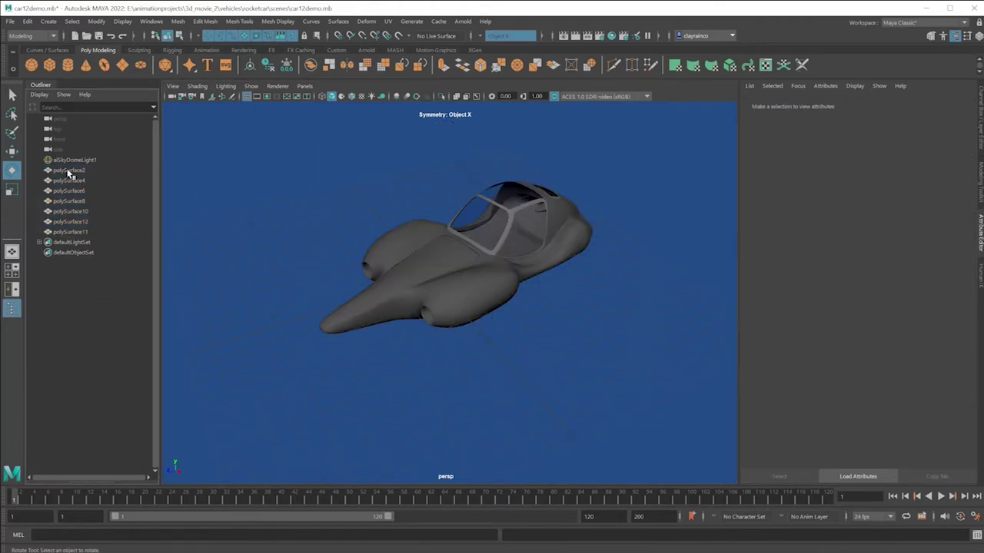
pyautogui.click(67, 172)
pyautogui.keyDown('shift'); pyautogui.click(74, 232); pyautogui.keyUp('shift')
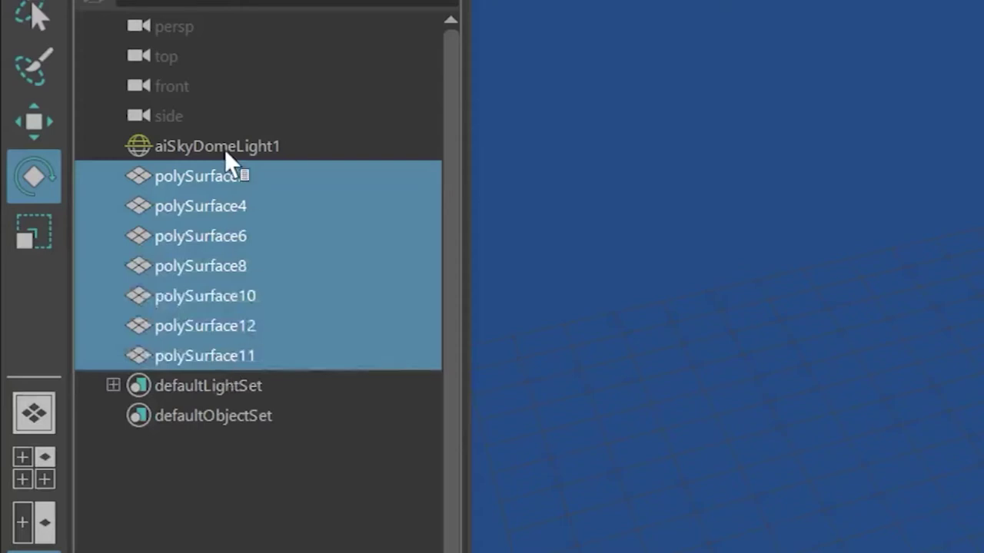
# Select polySurface2, 4, 6, 8, 10, 12 and 11 in the Outliner and group them
pyautogui.click(201, 175)
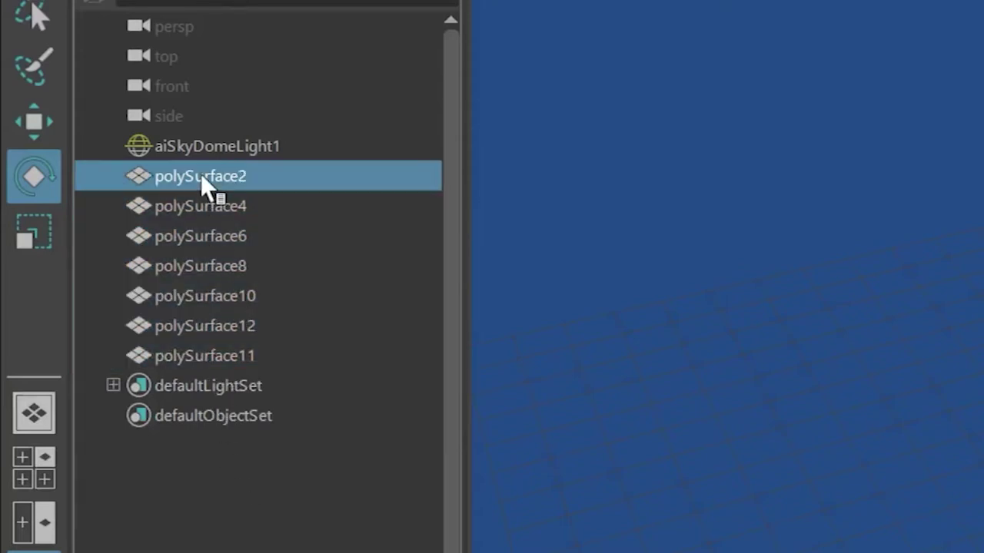
pyautogui.keyDown('shift'); pyautogui.click(205, 206); pyautogui.keyUp('shift')
pyautogui.keyDown('shift'); pyautogui.click(204, 231); pyautogui.keyUp('shift')
pyautogui.keyDown('shift'); pyautogui.click(204, 262); pyautogui.keyUp('shift')
pyautogui.keyDown('shift'); pyautogui.click(204, 296); pyautogui.keyUp('shift')
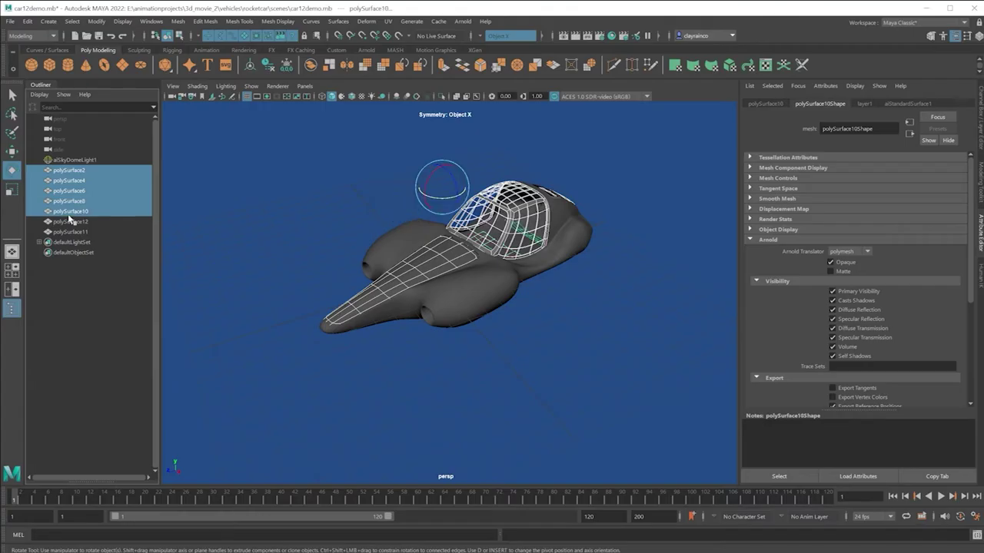
pyautogui.keyDown('shift'); pyautogui.click(205, 326); pyautogui.keyUp('shift')
pyautogui.keyDown('shift'); pyautogui.click(201, 353); pyautogui.keyUp('shift')
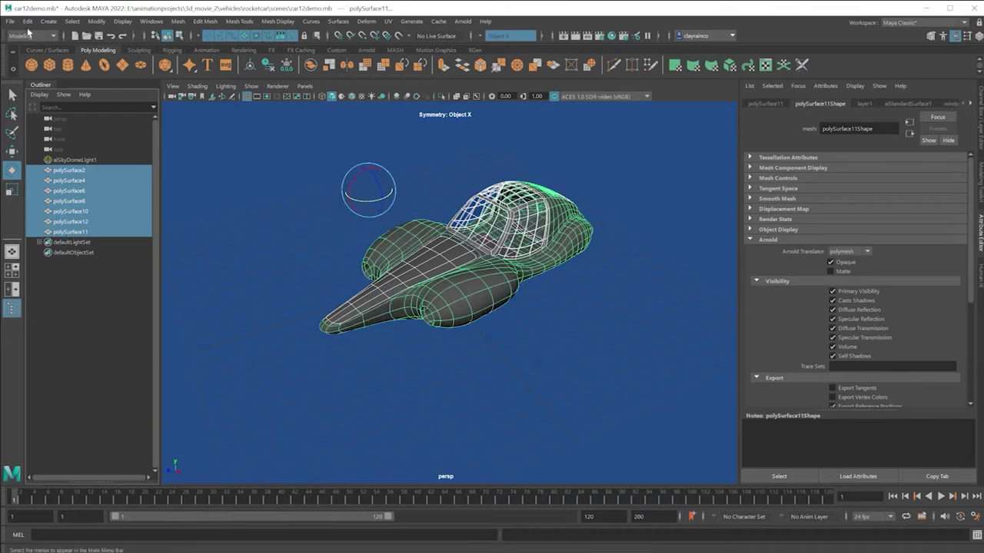
pyautogui.click(27, 21)
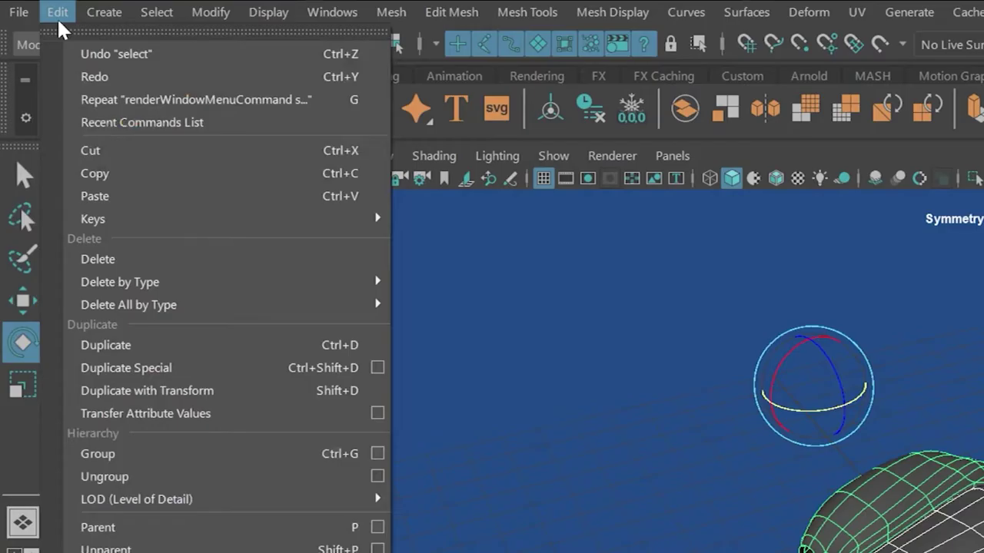
pyautogui.click(128, 455)
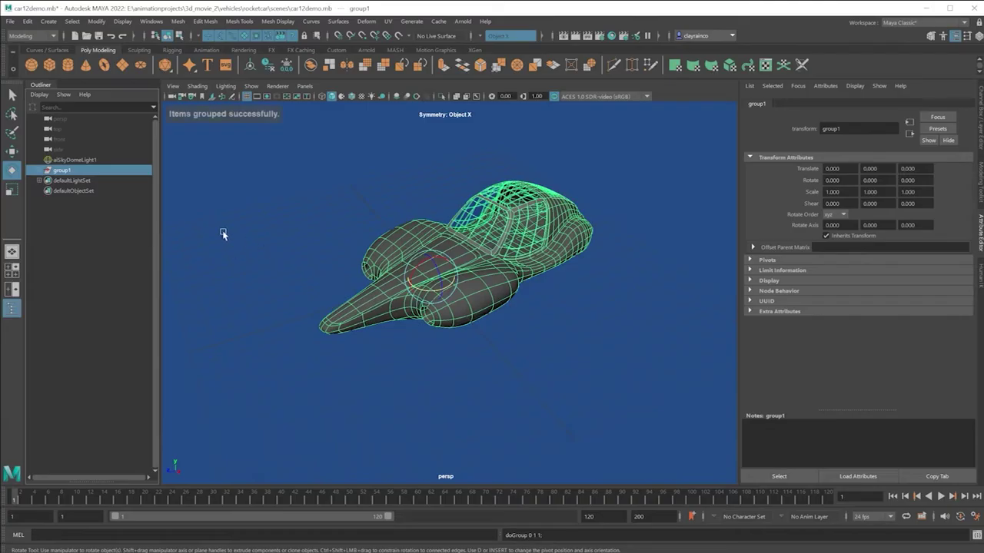
# Select group1 in the Outliner and examine its child surfaces by expanding and collapsing it
pyautogui.click(115, 238)
pyautogui.click(61, 171)
pyautogui.click(38, 170)
pyautogui.click(39, 170)
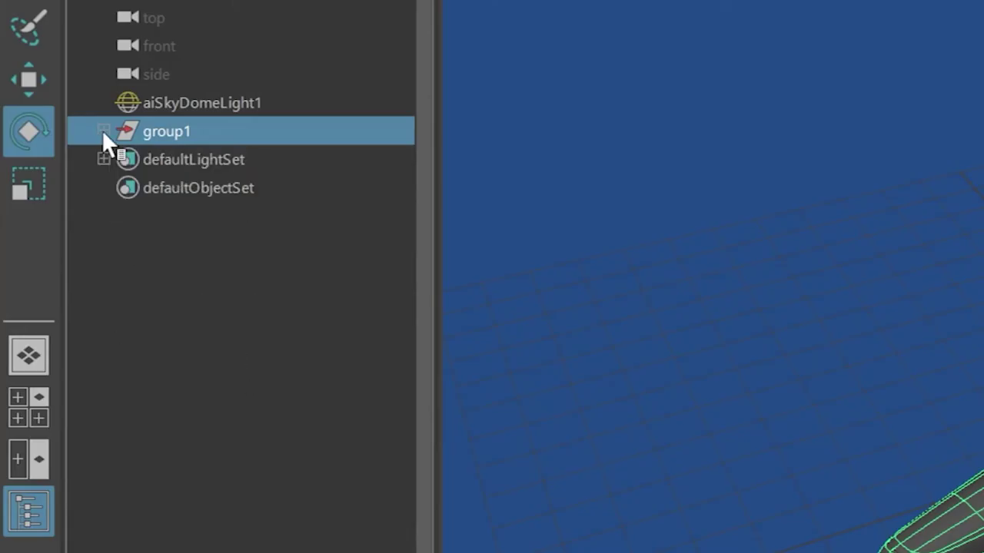
pyautogui.click(104, 131)
pyautogui.click(103, 131)
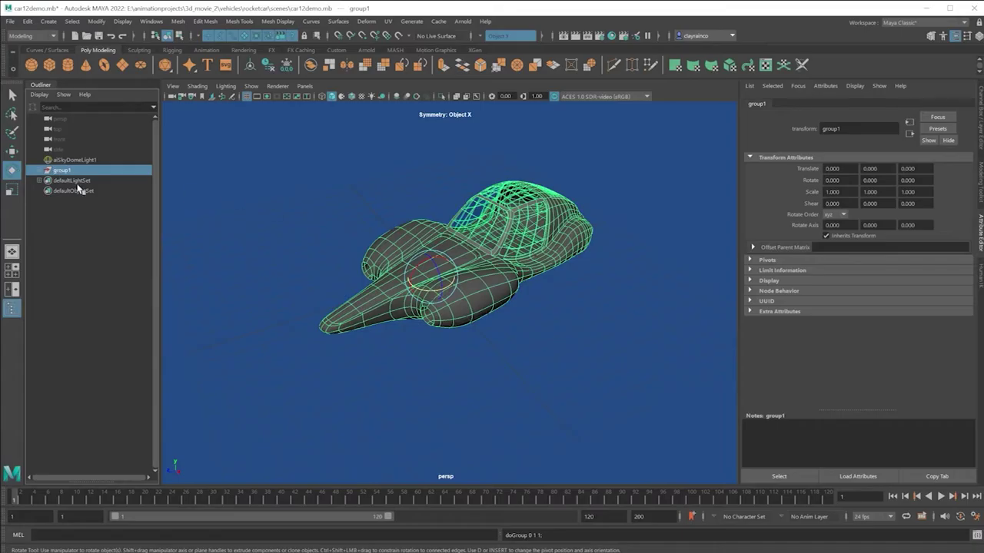
# Try rotating the car by marquee-selecting its individual surfaces instead of the group, and undo the rotation
pyautogui.click(133, 210)
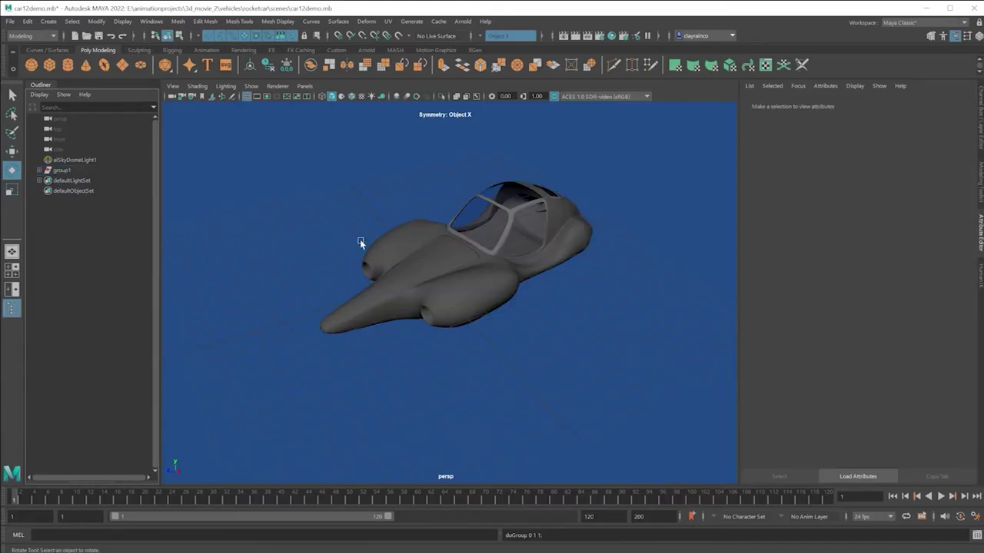
pyautogui.moveTo(314, 173); pyautogui.dragTo(569, 334)
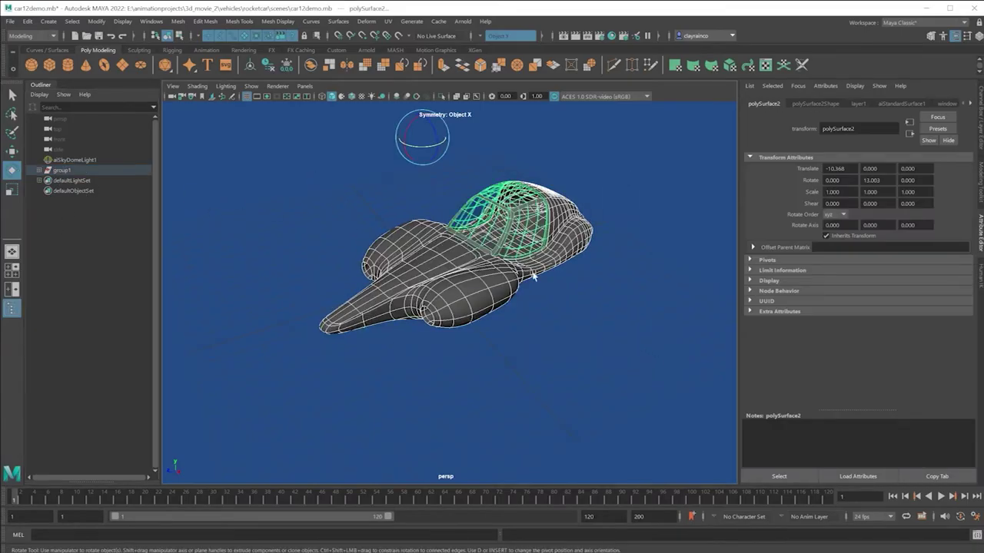
pyautogui.moveTo(429, 152); pyautogui.dragTo(404, 155)
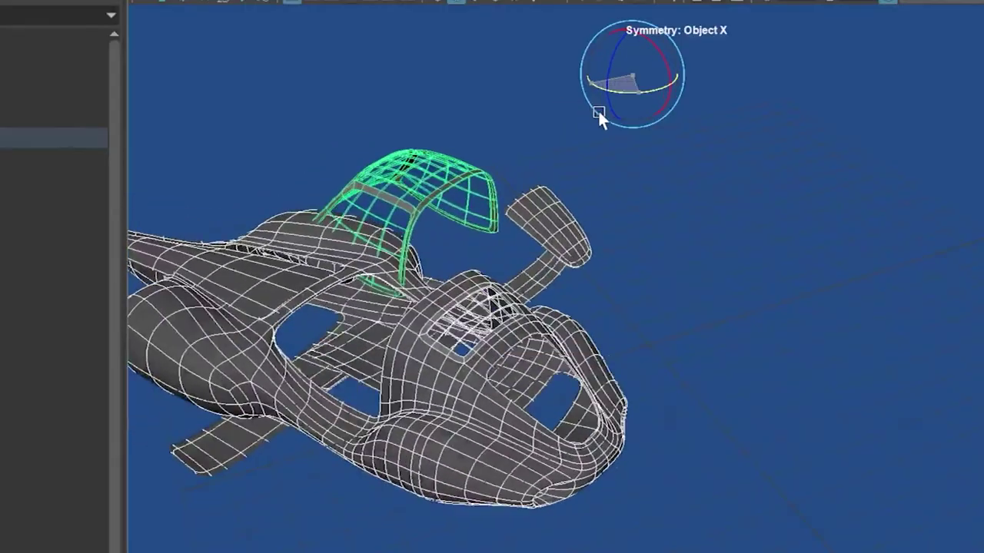
pyautogui.moveTo(599, 112); pyautogui.dragTo(615, 124)
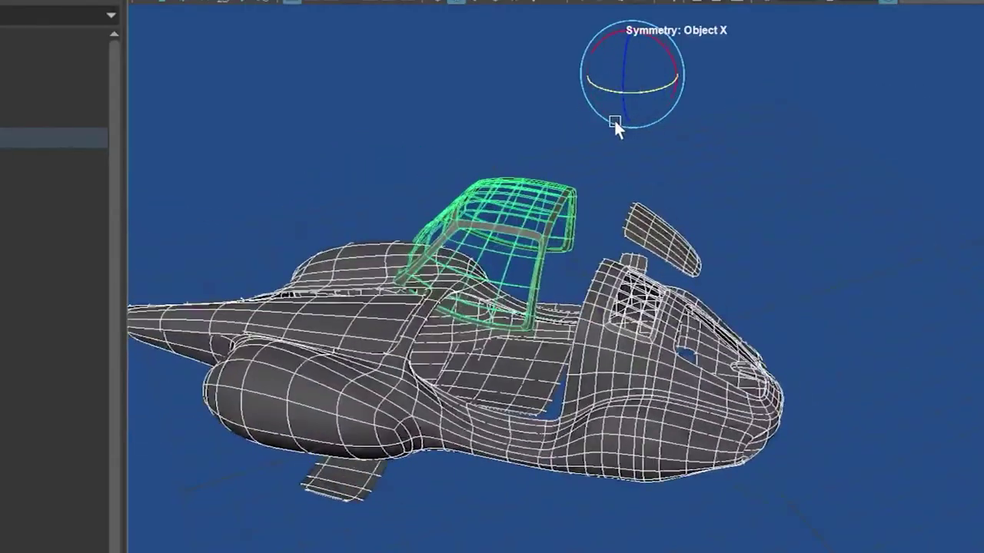
pyautogui.hotkey('ctrl', 'z')
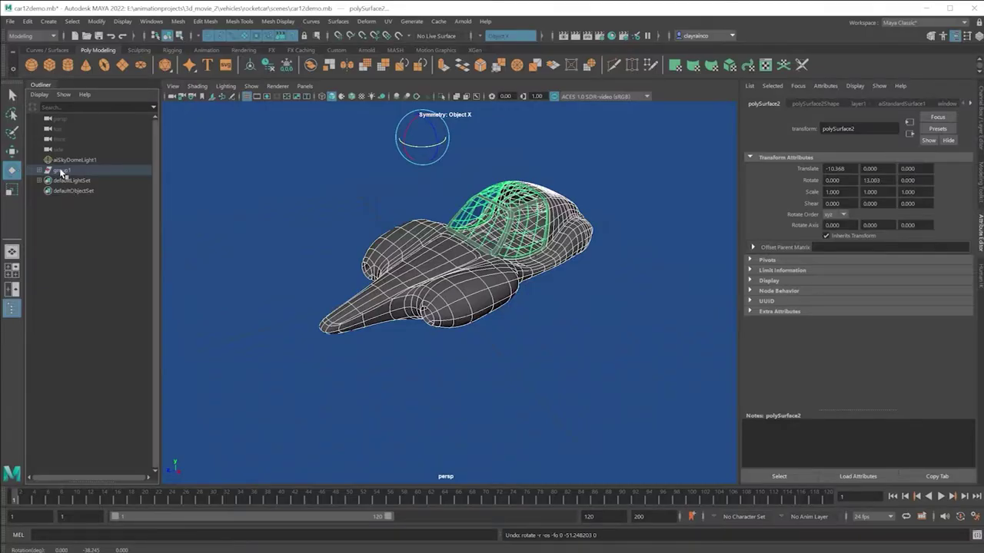
# Select group1, rotate the whole car freehand to about 34° in X and -13° in Y, and undo the rotation
pyautogui.click(62, 170)
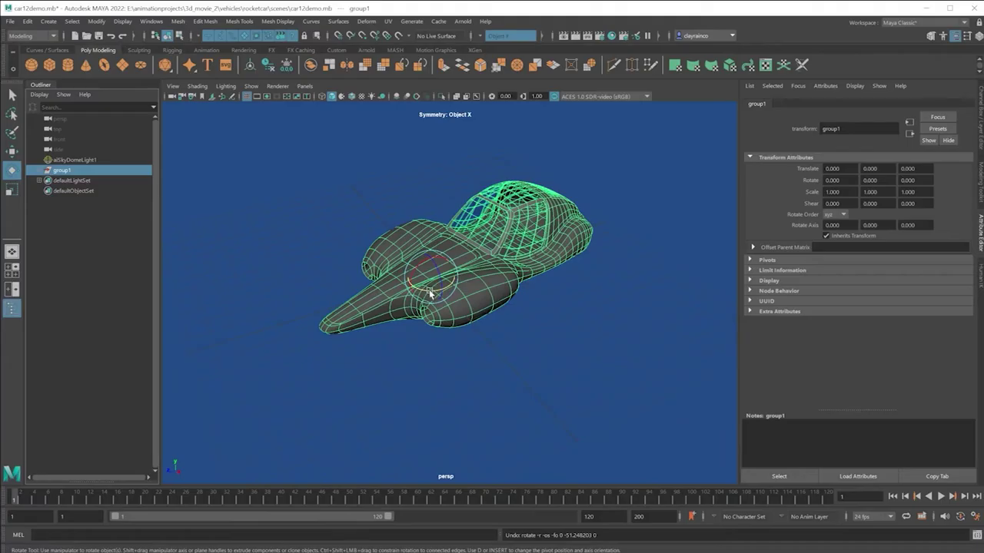
pyautogui.moveTo(432, 285); pyautogui.dragTo(414, 277)
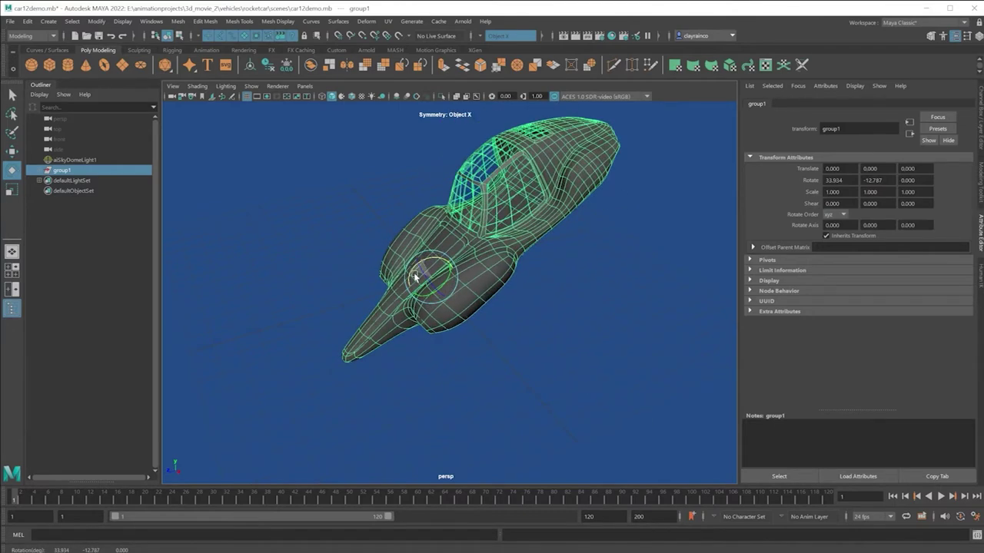
pyautogui.hotkey('ctrl', 'z')
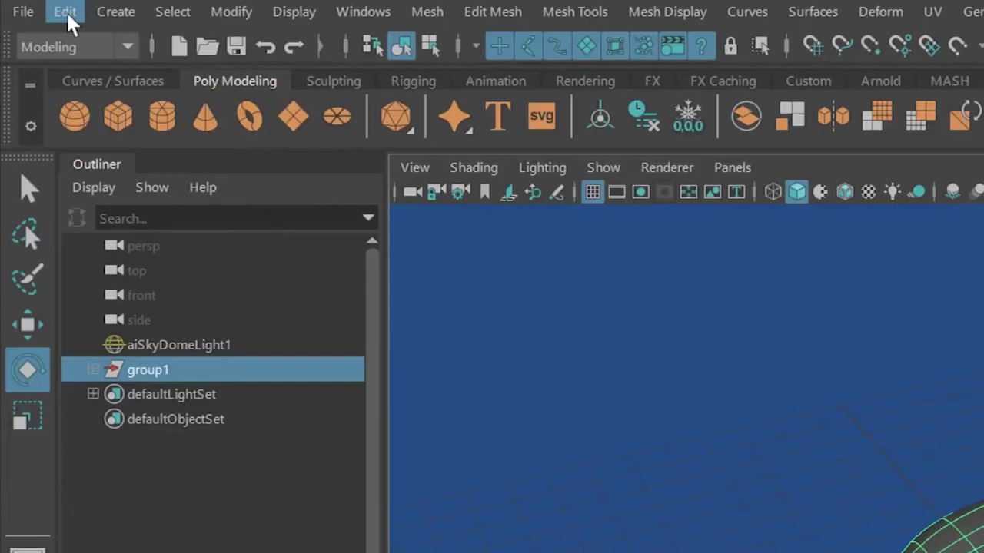
# Ungroup group1 into its separate car surfaces and undo the ungrouping
pyautogui.click(28, 21)
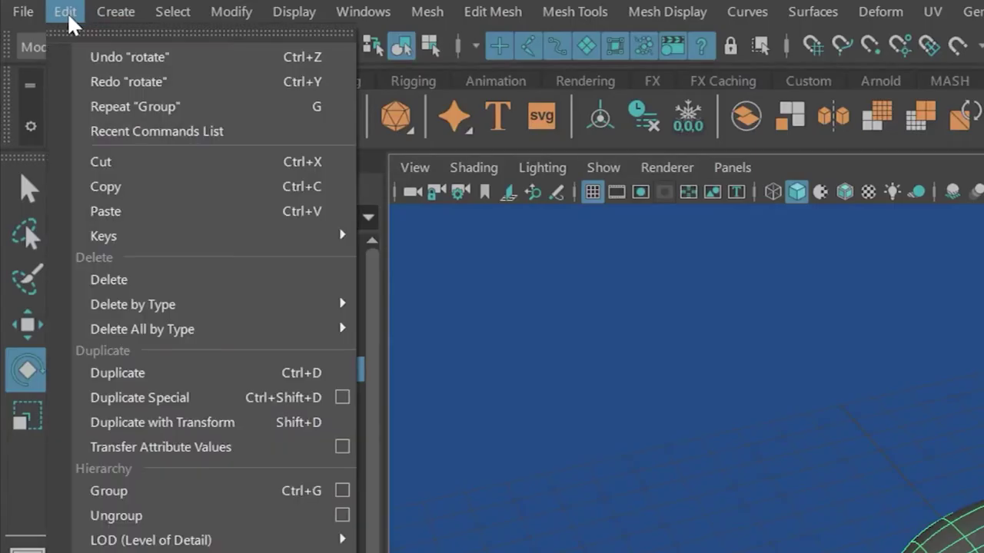
pyautogui.click(150, 516)
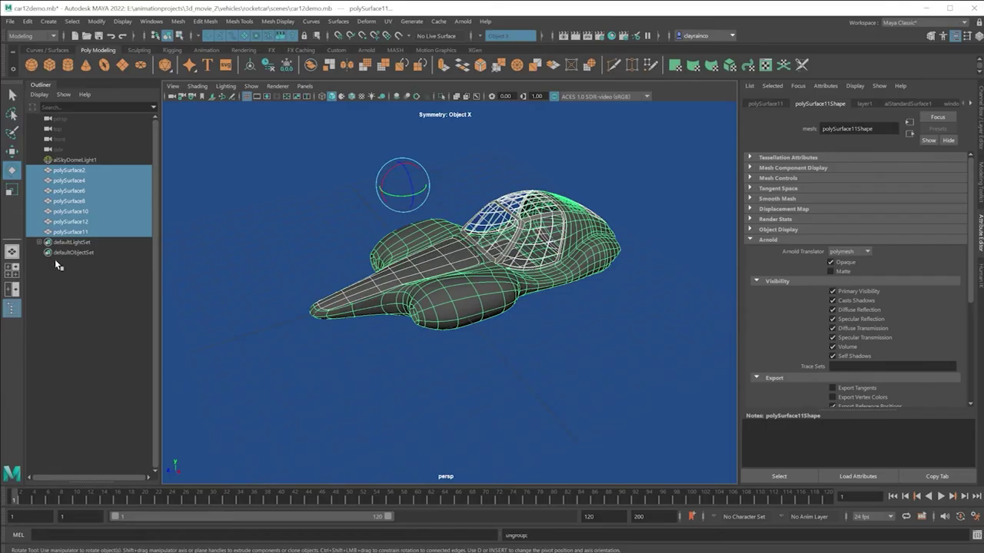
pyautogui.hotkey('ctrl', 'z')
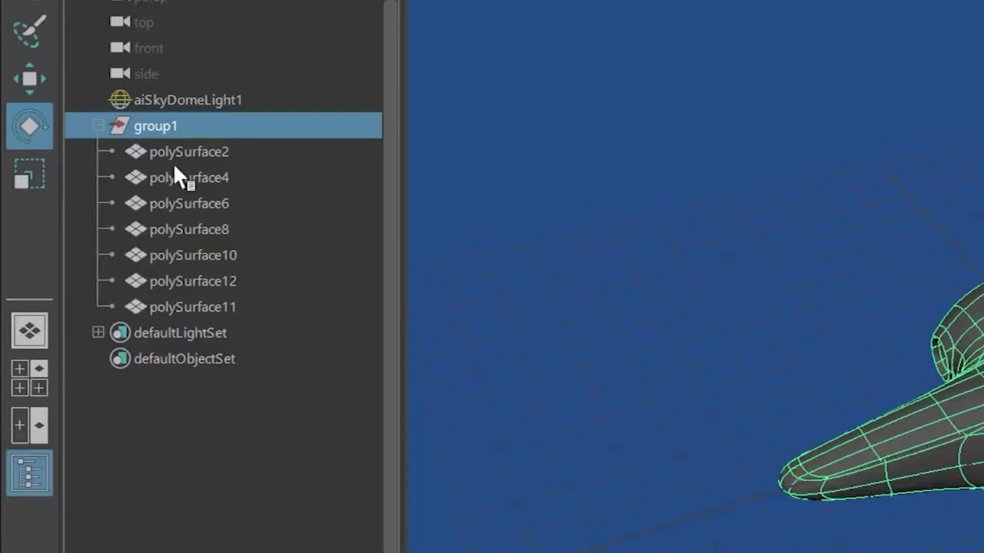
# Move polySurface2 through polySurface11 out of group1 to the Outliner's top level and delete the empty group
pyautogui.click(171, 152)
pyautogui.keyDown('shift'); pyautogui.click(183, 308); pyautogui.keyUp('shift')
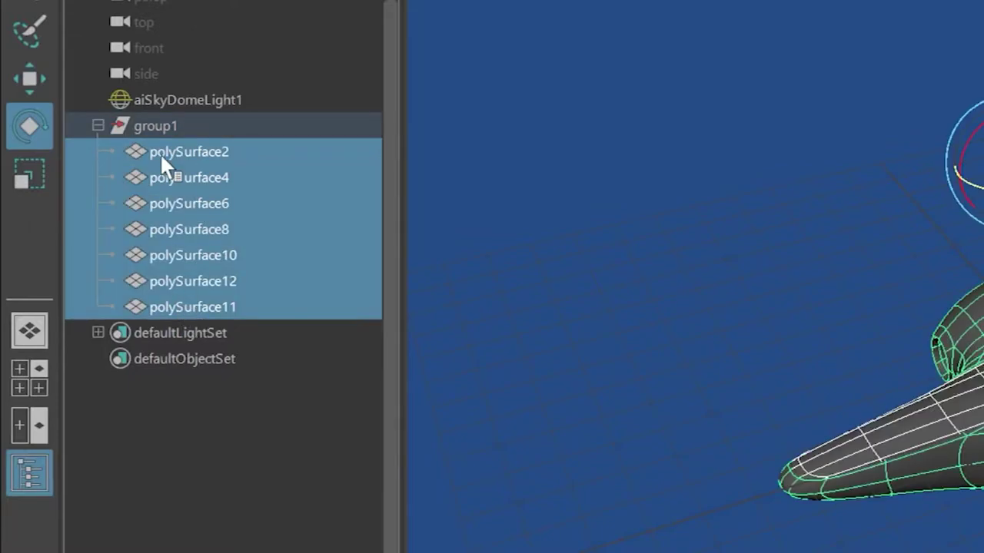
pyautogui.moveTo(163, 152); pyautogui.dragTo(164, 119)
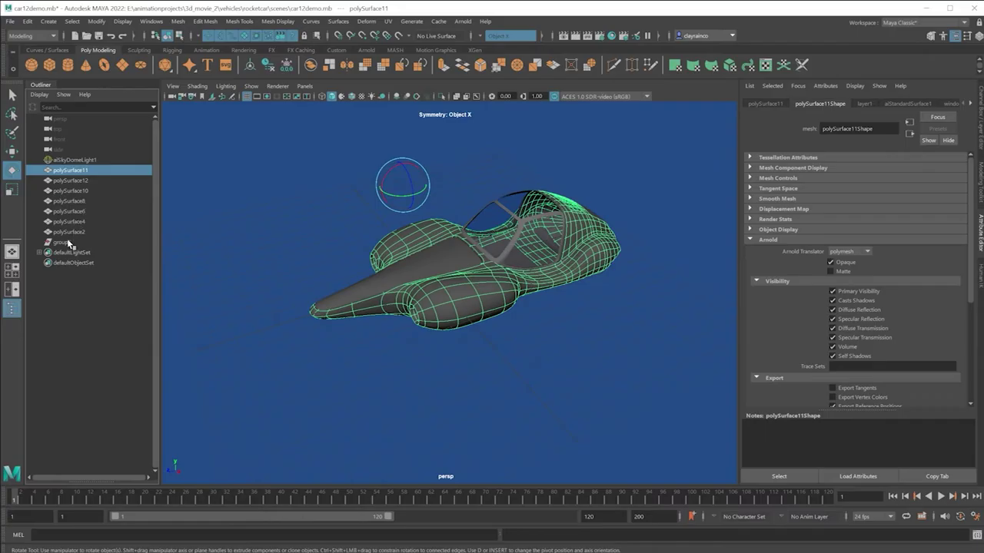
pyautogui.click(62, 243)
pyautogui.press('Delete')
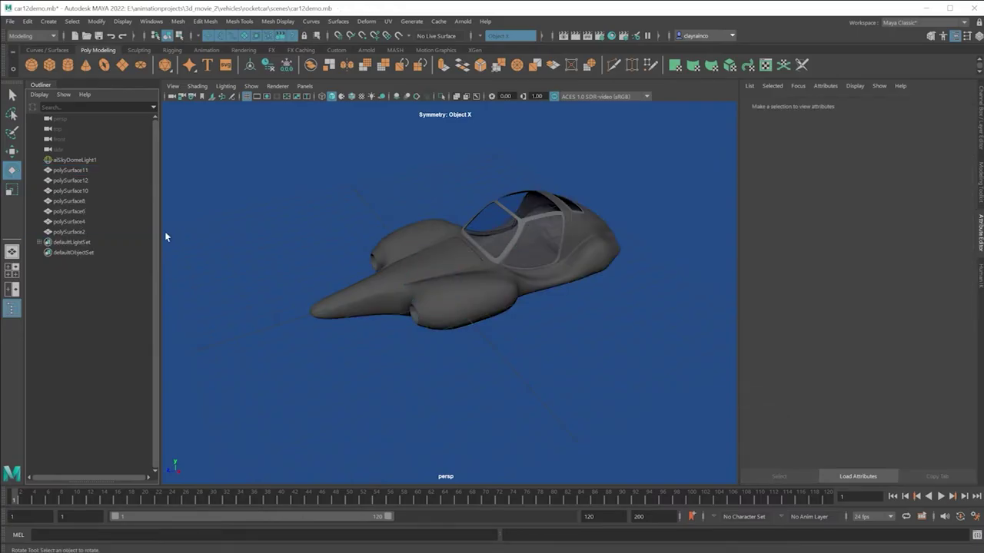
# Create a polygon cube and move it straight down until it sits well below the car
pyautogui.click(49, 65)
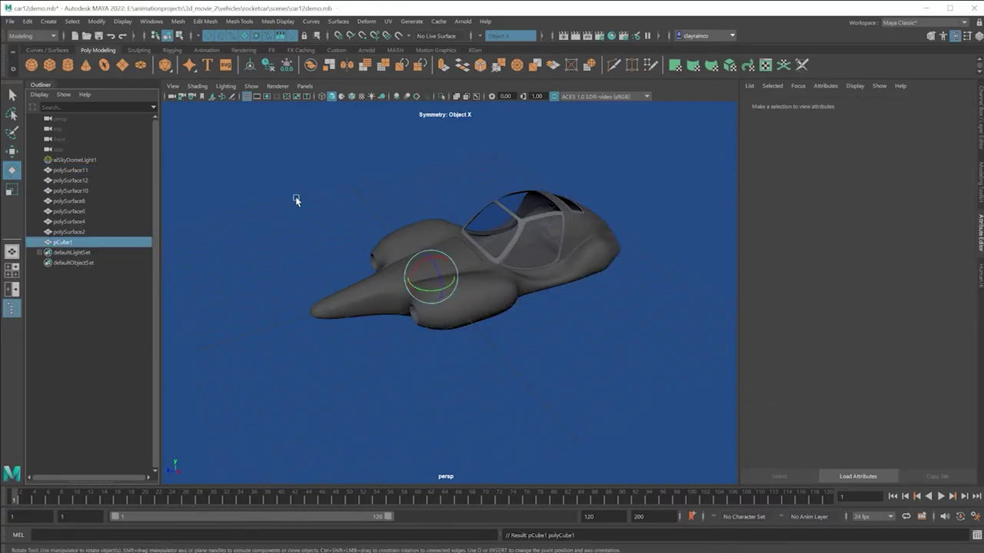
pyautogui.press('w')
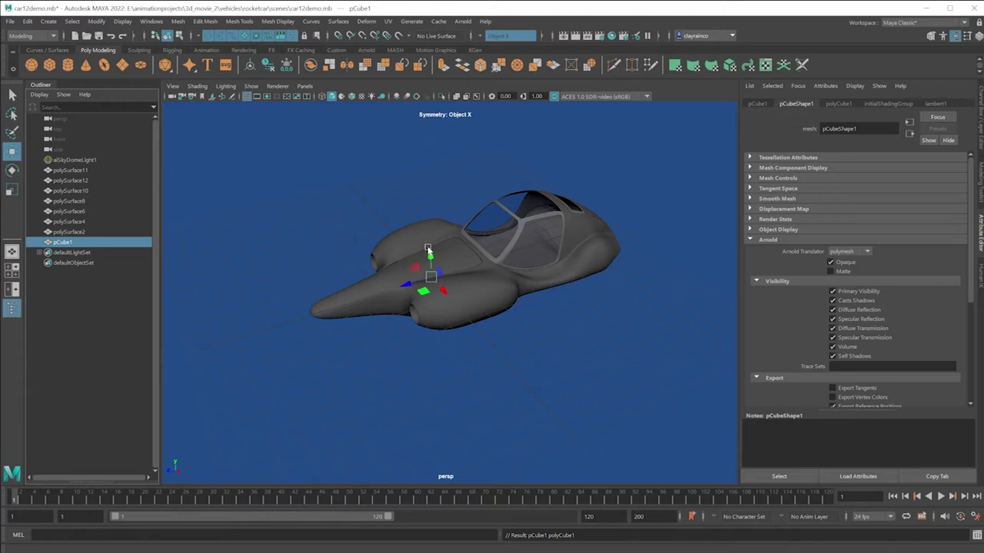
pyautogui.moveTo(429, 247); pyautogui.dragTo(450, 396)
# Select all the car's surfaces, add pCube1 last to the selection, and parent the surfaces to the cube
pyautogui.moveTo(240, 146); pyautogui.dragTo(686, 350)
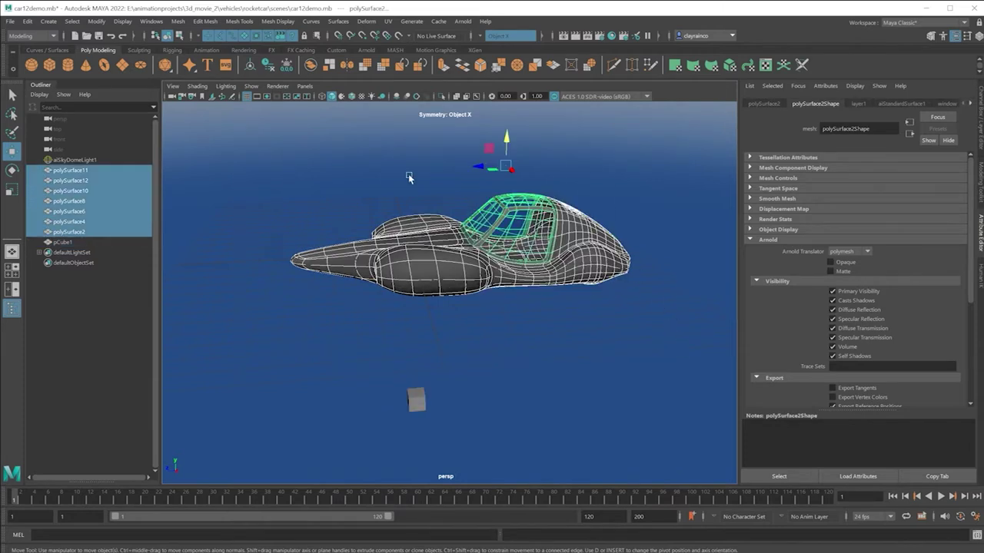
pyautogui.keyDown('shift'); pyautogui.click(411, 400); pyautogui.keyUp('shift')
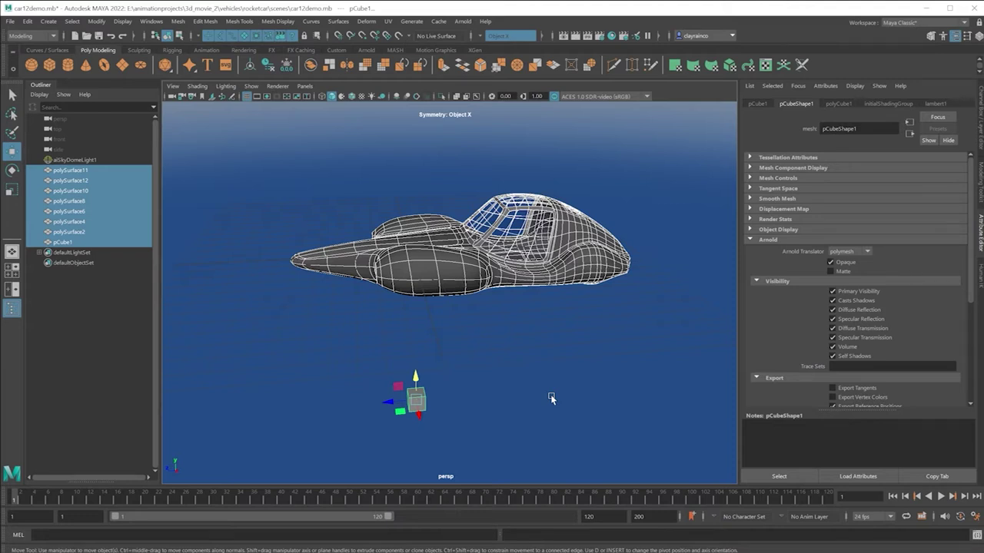
pyautogui.press('p')
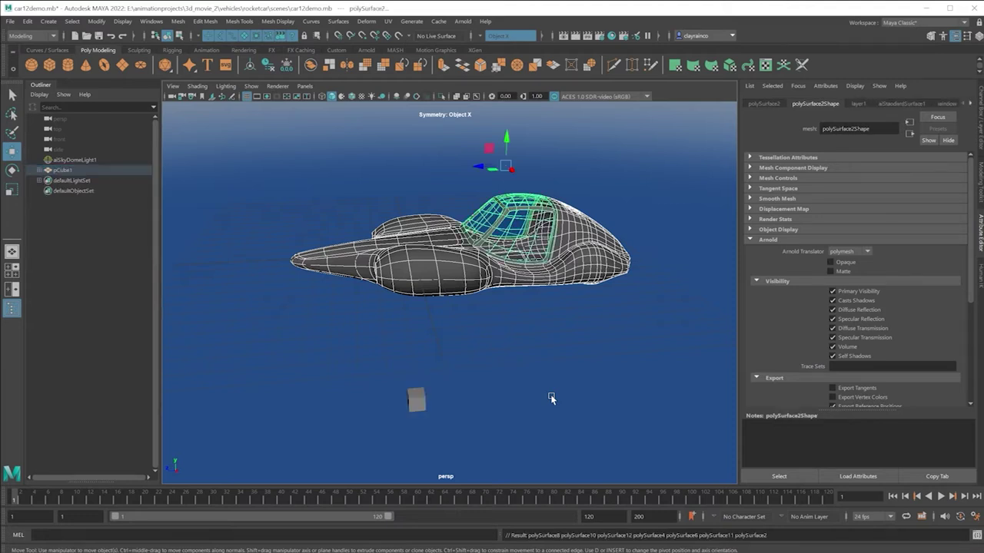
# Select pCube1, rotate it with the car about 8° in Y, and scale it uniformly to about 0.96
pyautogui.click(416, 400)
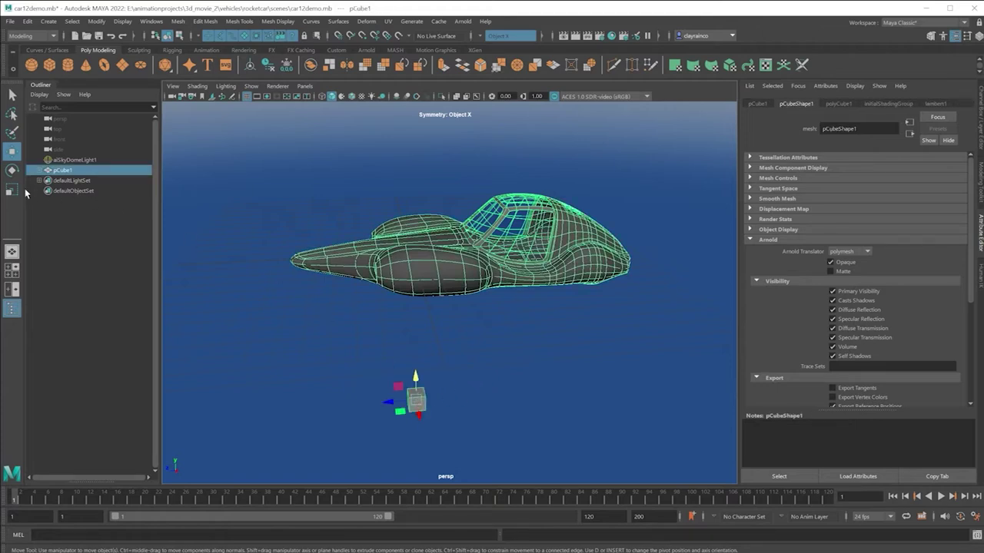
pyautogui.press('e')
pyautogui.moveTo(399, 415); pyautogui.dragTo(268, 292)
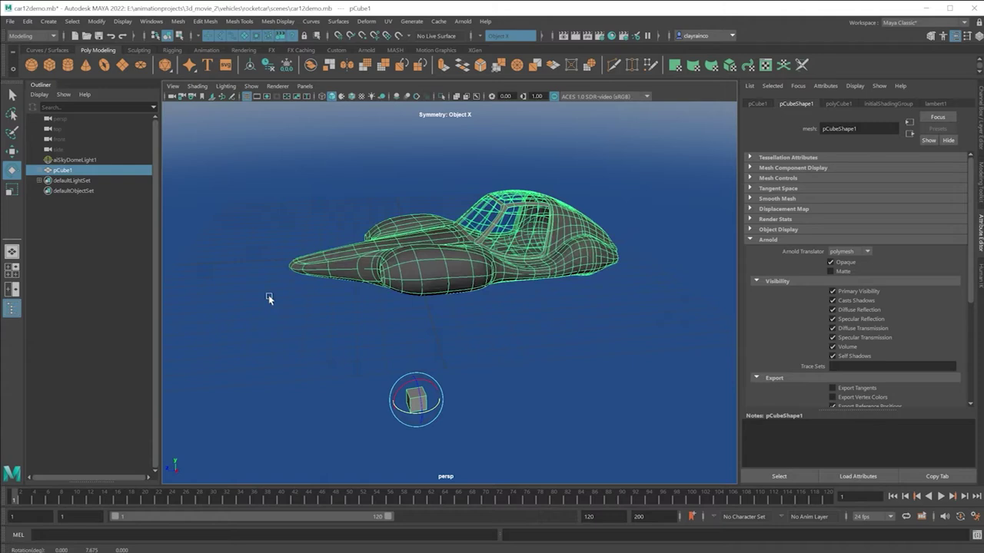
pyautogui.click(13, 192)
pyautogui.moveTo(416, 399); pyautogui.dragTo(404, 384)
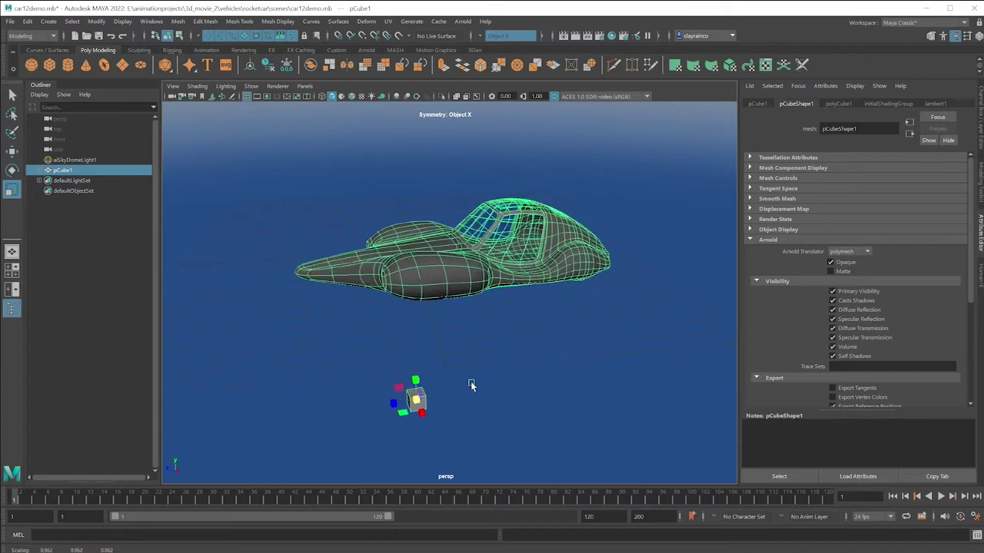
pyautogui.keyDown('alt'); pyautogui.moveTo(471, 386); pyautogui.dragTo(487, 400); pyautogui.keyUp('alt')
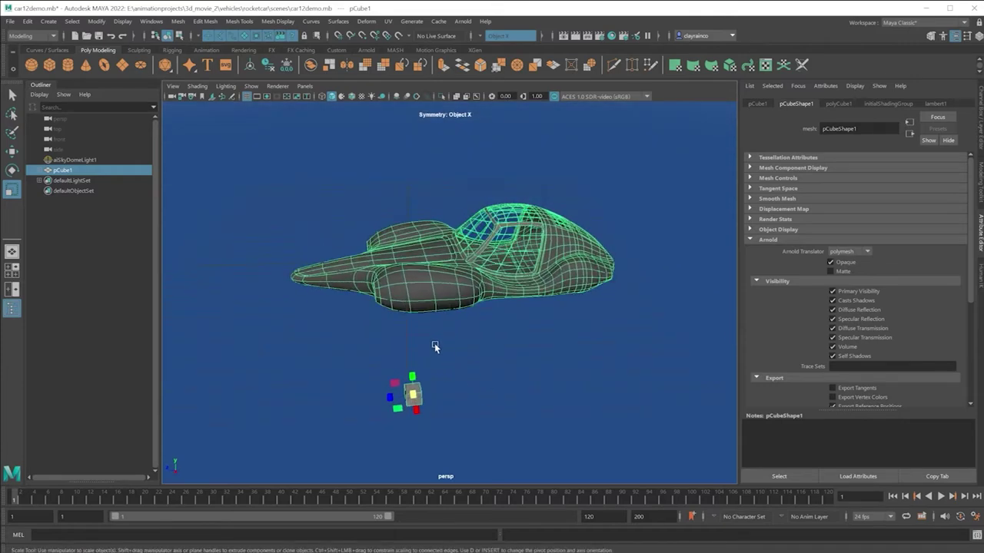
# Select all the car's surfaces, unparent them from pCube1, and undo the unparenting
pyautogui.moveTo(272, 183); pyautogui.dragTo(645, 330)
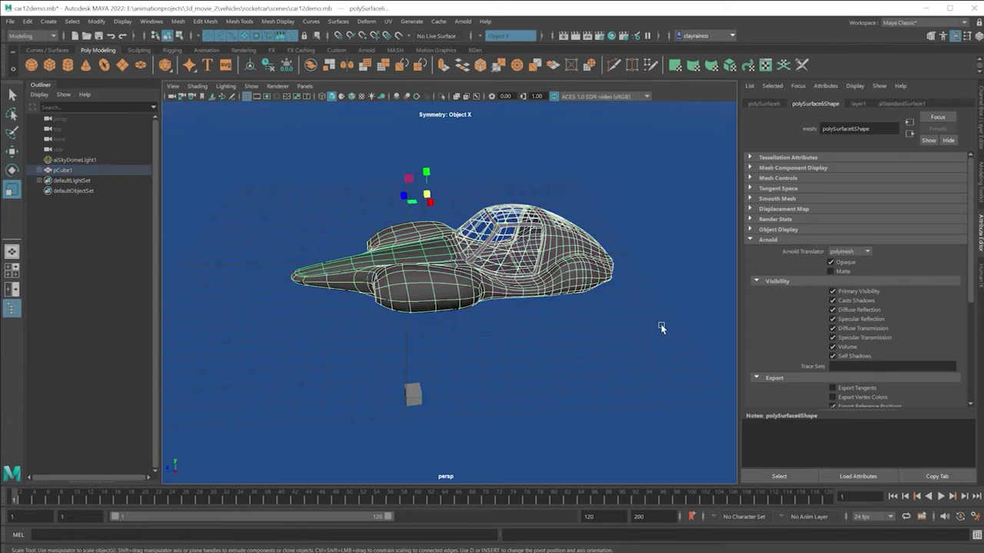
pyautogui.hotkey('shift', 'p')
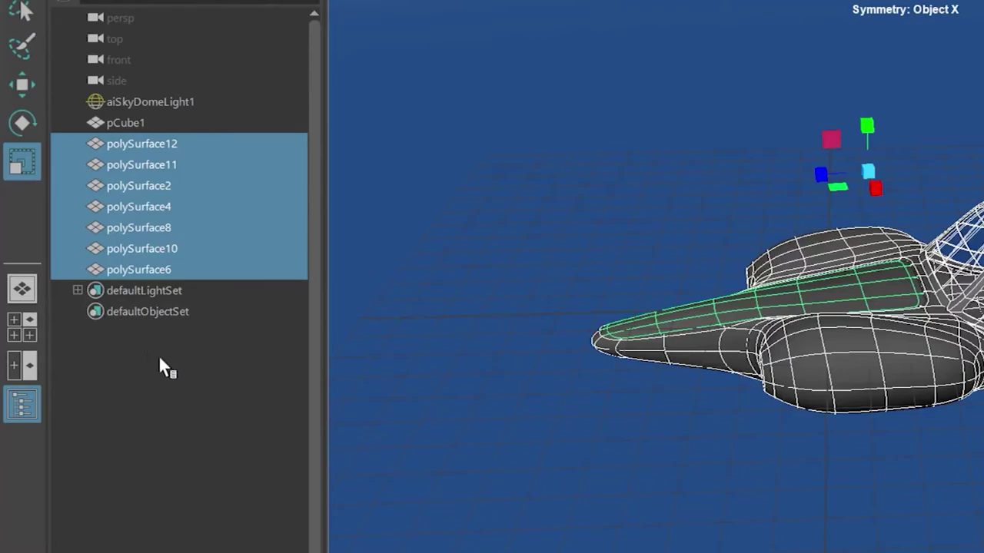
pyautogui.hotkey('ctrl', 'z')
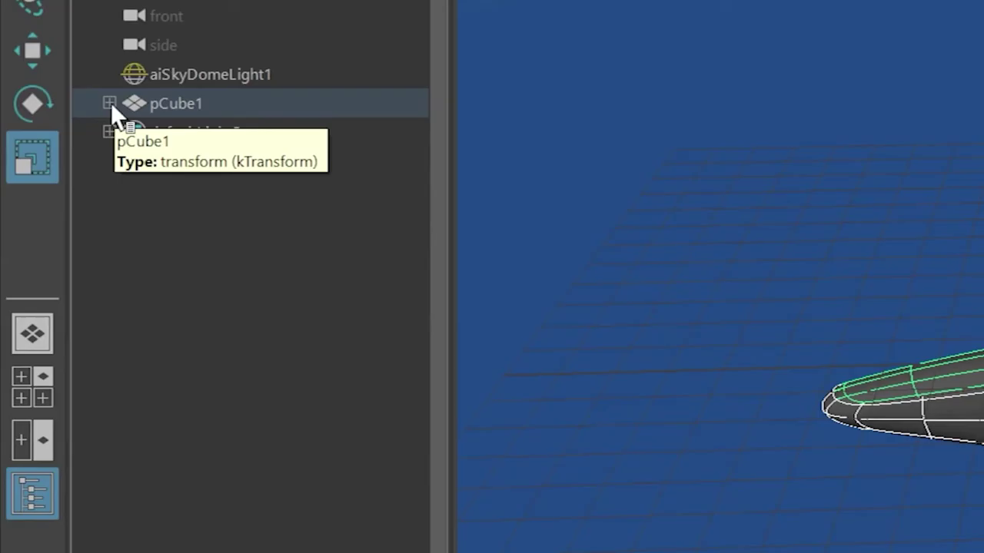
# Move polySurface8 through polySurface2 out of pCube1 to the Outliner's top level and delete the cube
pyautogui.click(38, 170)
pyautogui.click(80, 180)
pyautogui.keyDown('shift'); pyautogui.click(206, 307); pyautogui.keyUp('shift')
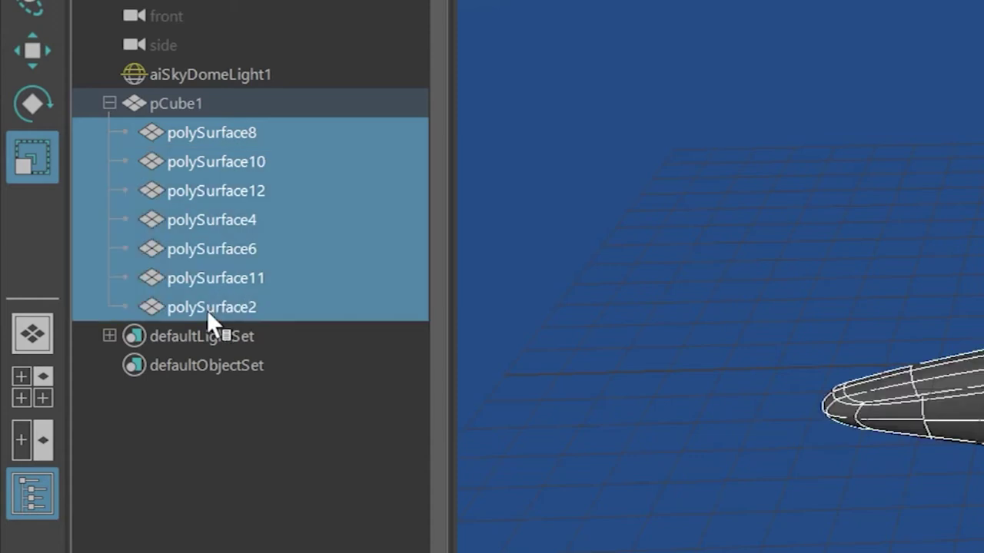
pyautogui.moveTo(210, 129); pyautogui.dragTo(150, 86, button='middle')
pyautogui.click(61, 242)
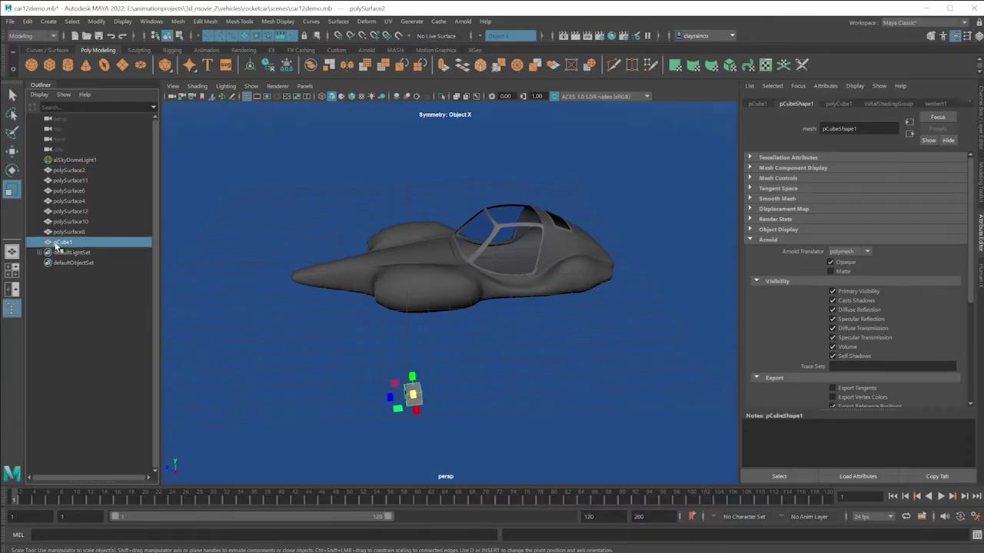
pyautogui.press('Delete')
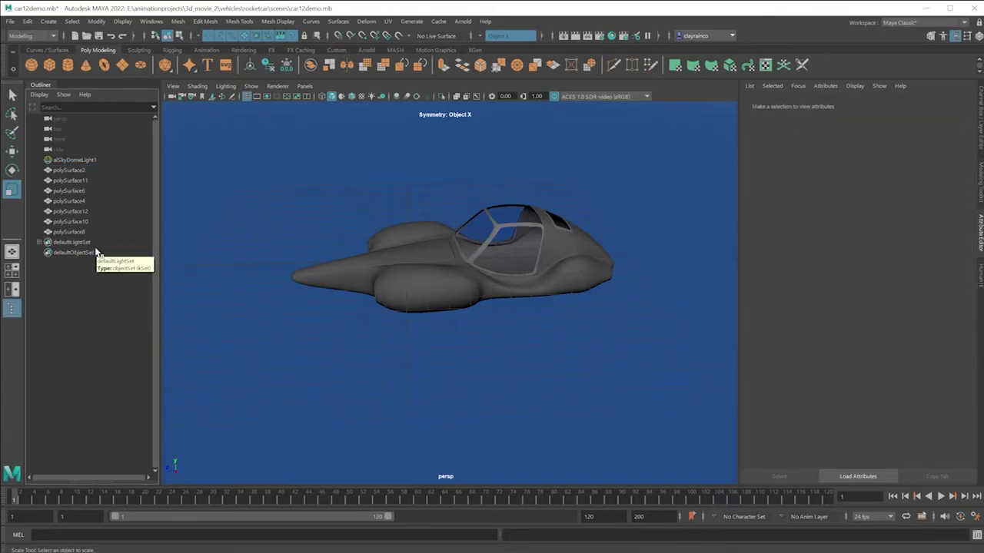
# Select aiSkyDomeLight1, restore the program's preferences to their default settings, and save them
pyautogui.click(75, 159)
pyautogui.keyDown('alt'); pyautogui.moveTo(497, 248); pyautogui.dragTo(487, 307); pyautogui.keyUp('alt')
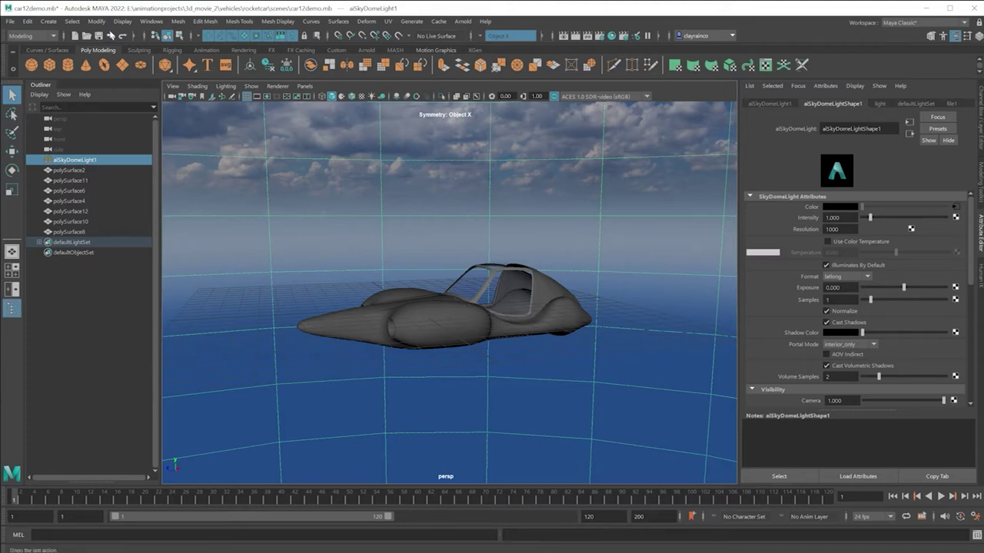
pyautogui.click(148, 26)
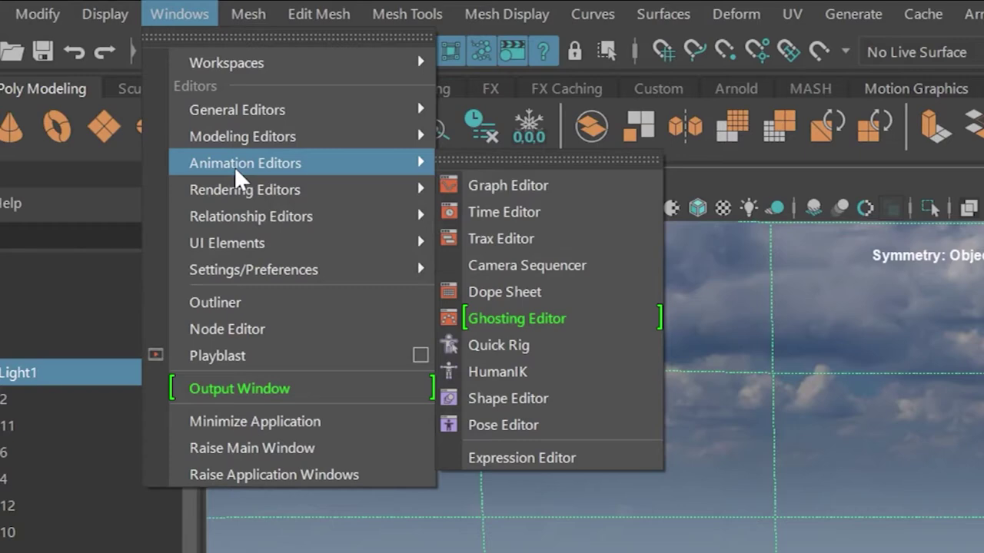
pyautogui.moveTo(254, 278)
pyautogui.click(492, 293)
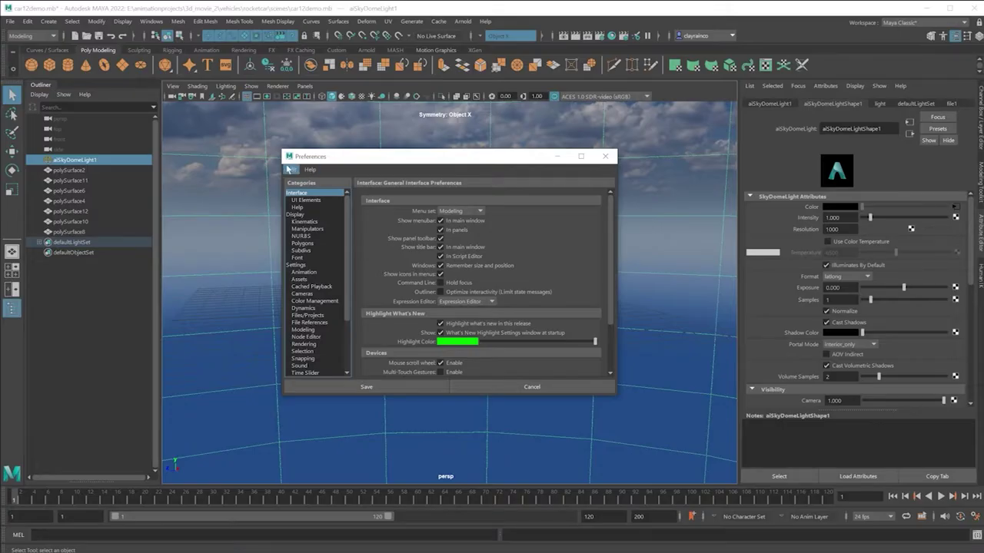
pyautogui.click(291, 170)
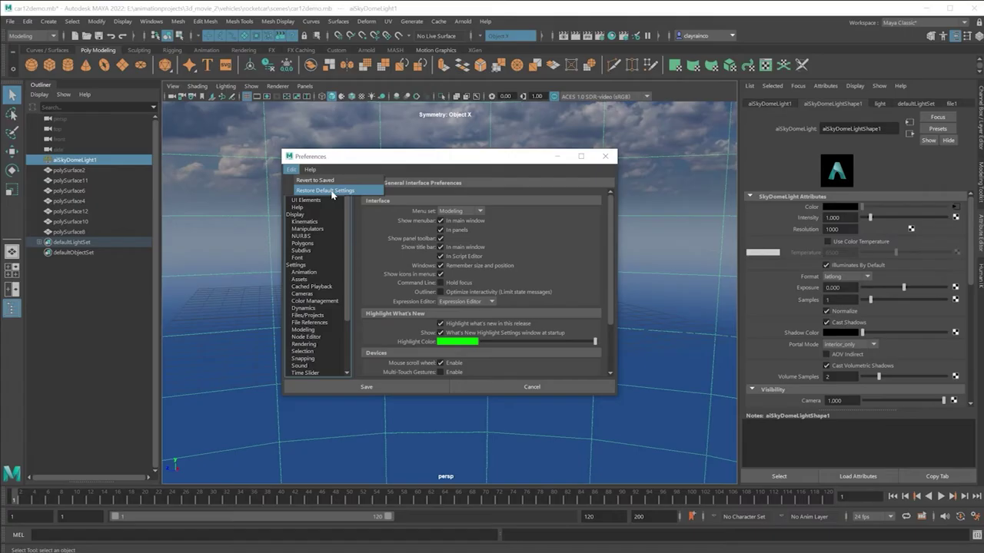
pyautogui.click(331, 191)
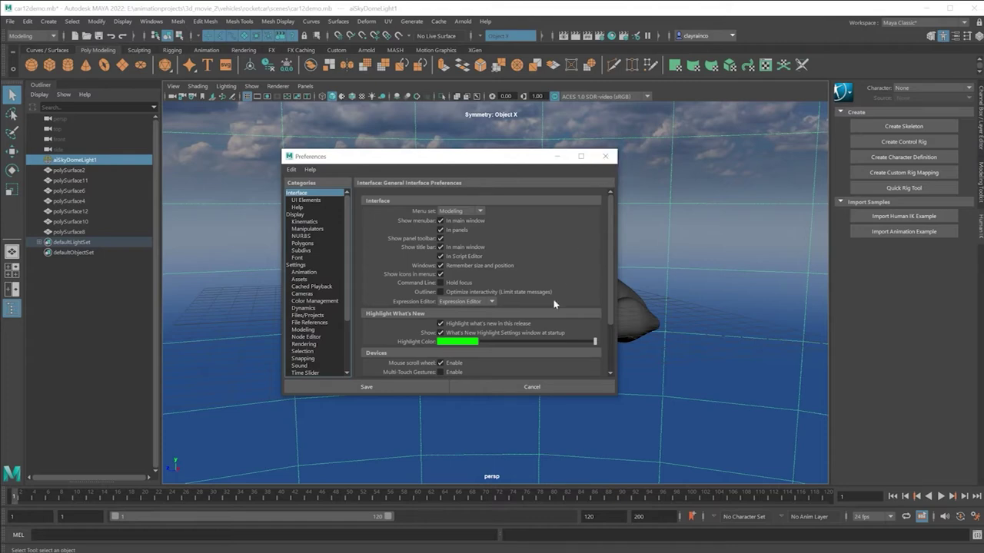
pyautogui.click(366, 387)
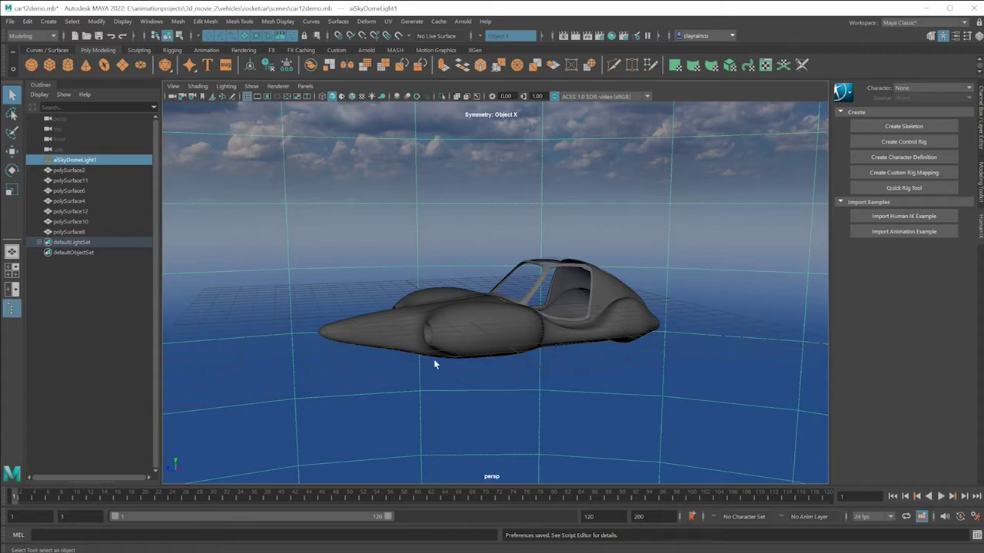
# Select the cockpit window surface polySurface2 and show the attributes of its window material
pyautogui.scroll(10, 555, 268)
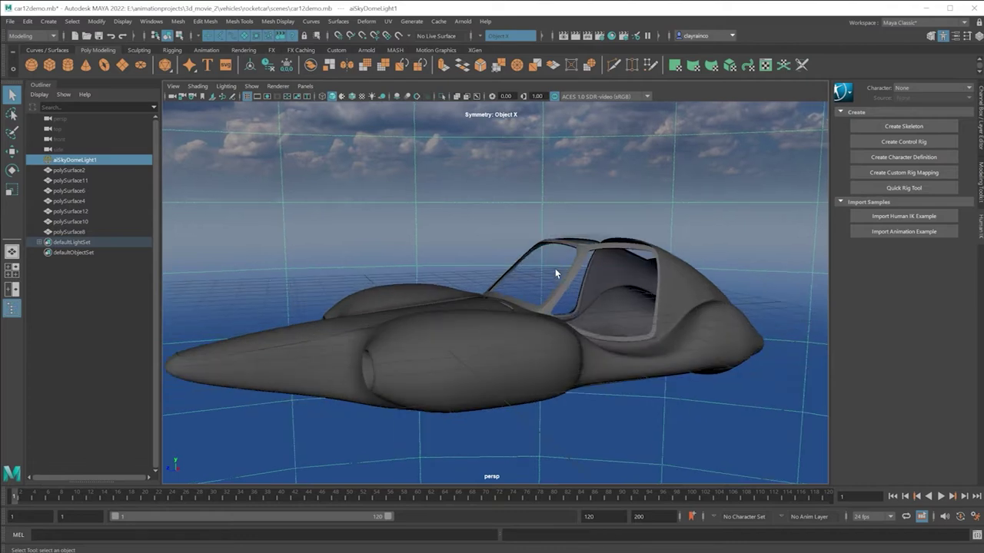
pyautogui.keyDown('alt'); pyautogui.moveTo(555, 268); pyautogui.dragTo(483, 302); pyautogui.keyUp('alt')
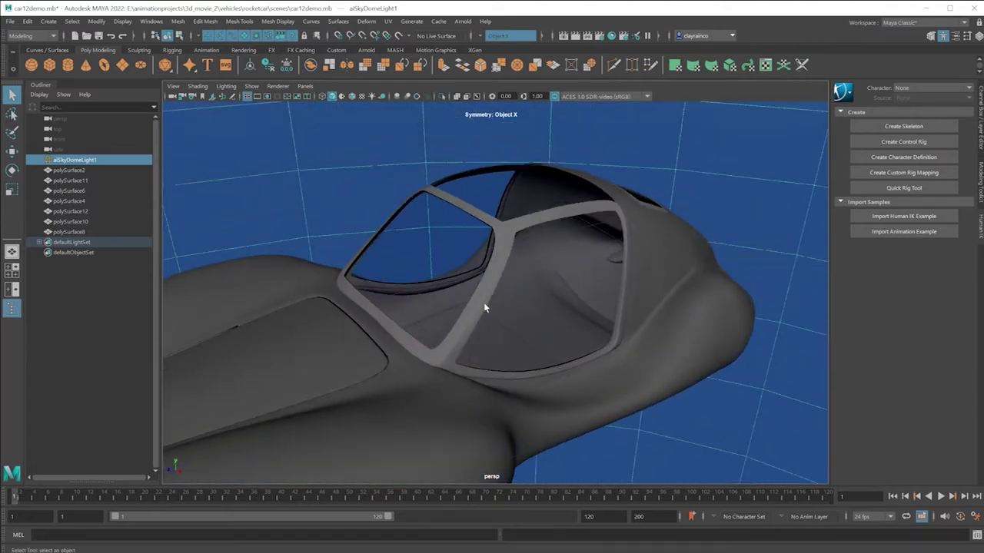
pyautogui.click(484, 302)
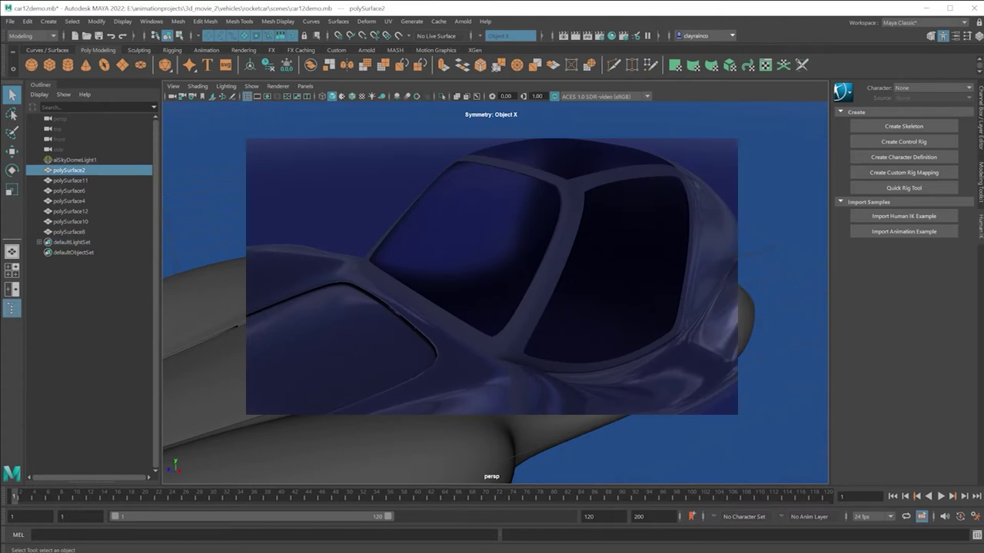
pyautogui.hotkey('ctrl', 'a')
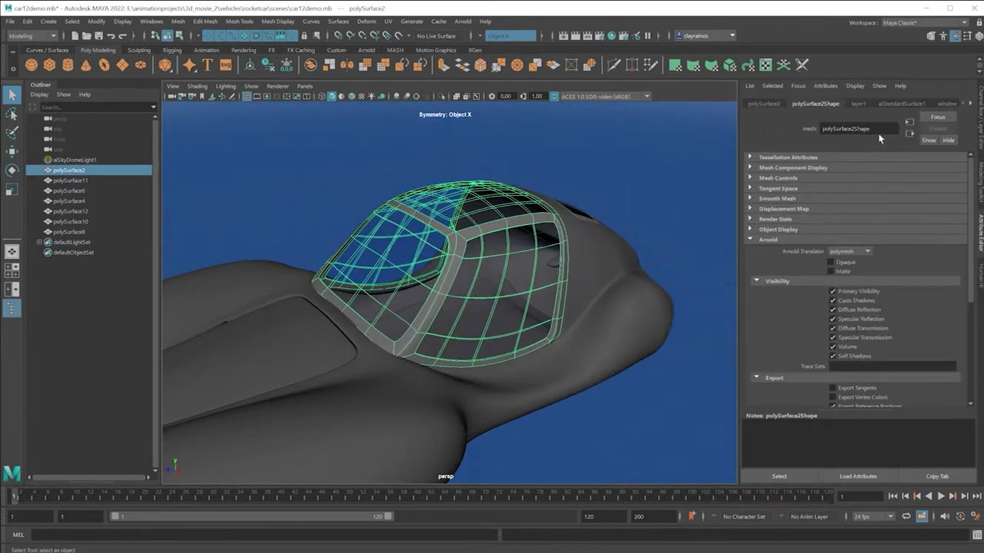
pyautogui.click(944, 103)
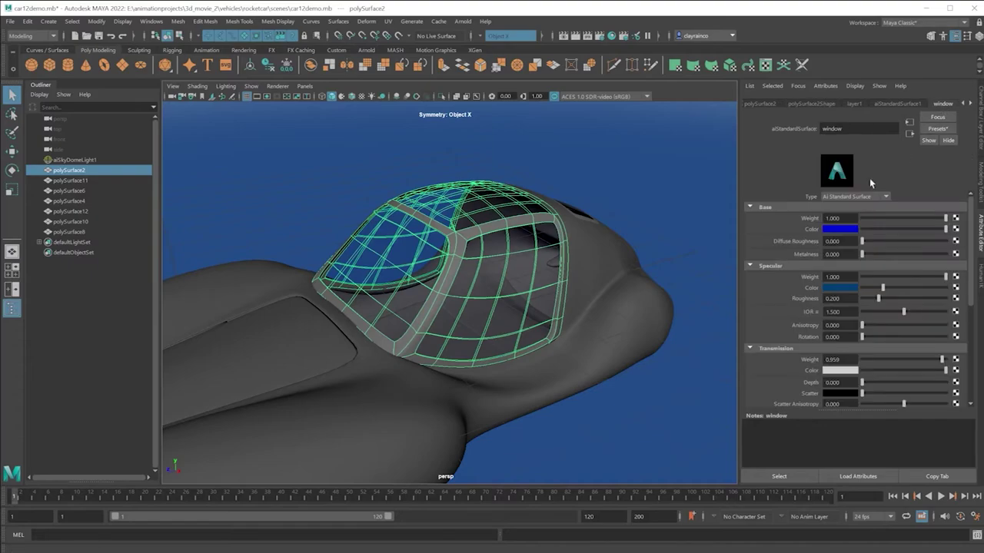
# Reduce the window material's Transmission weight to 0 and raise it to 1
pyautogui.scroll(-3, 782, 305)
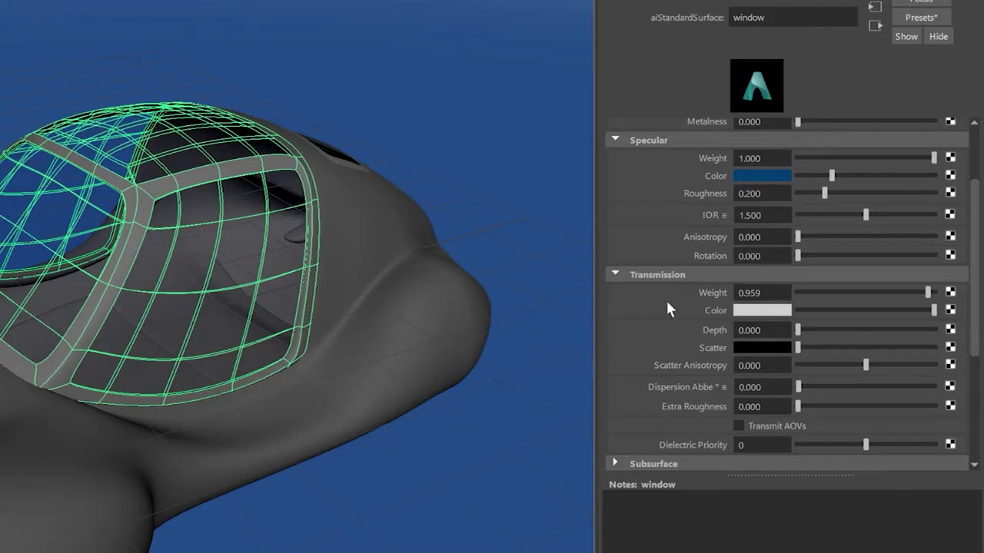
pyautogui.scroll(3, 660, 278)
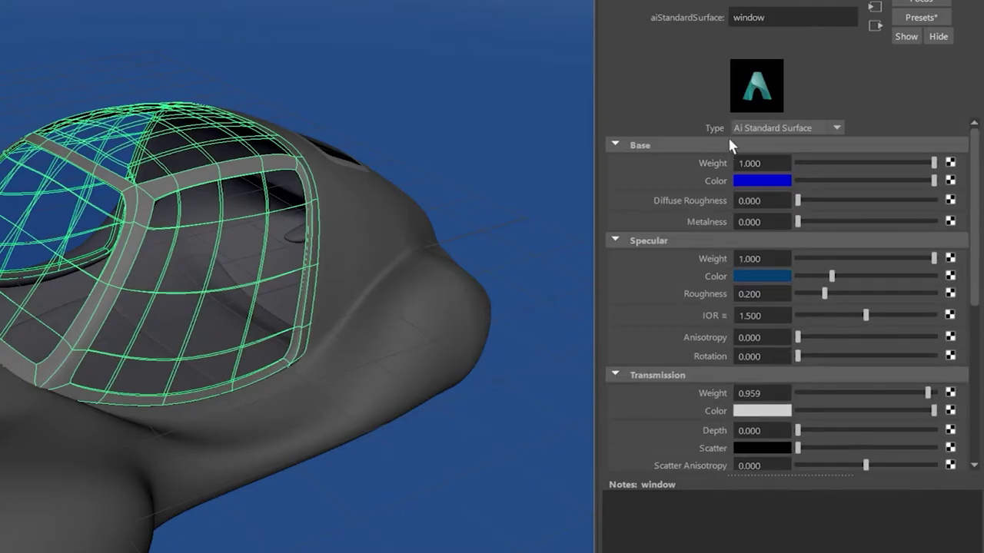
pyautogui.scroll(-3, 676, 297)
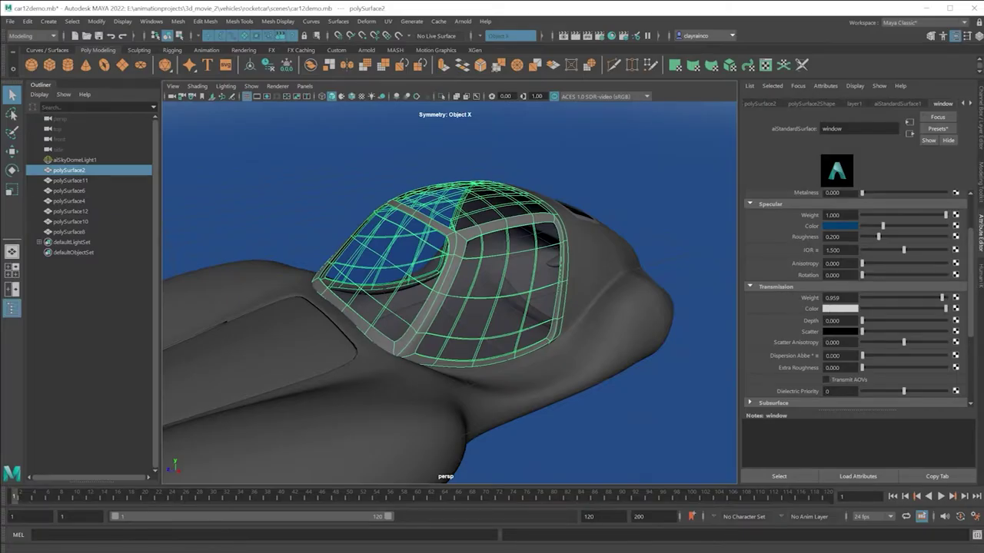
pyautogui.moveTo(942, 297); pyautogui.dragTo(841, 299)
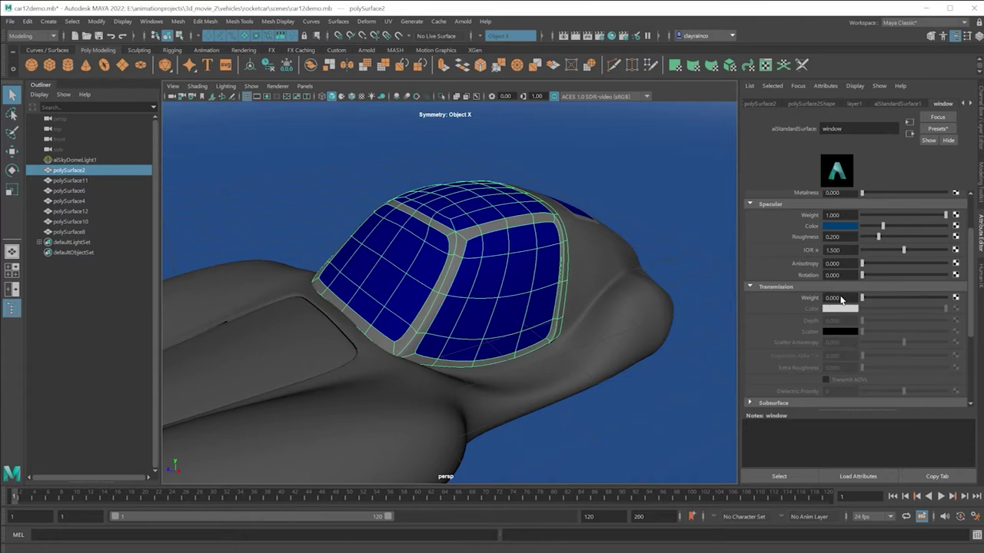
pyautogui.moveTo(842, 300); pyautogui.dragTo(947, 298)
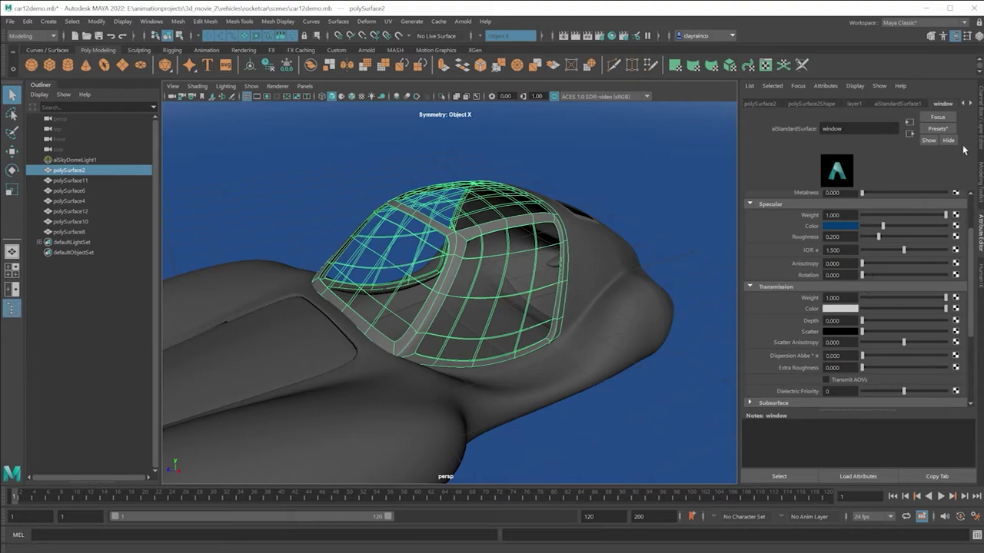
# Toggle the Opaque option in the Arnold settings of polySurface2Shape, ending with it enabled
pyautogui.click(759, 103)
pyautogui.click(816, 103)
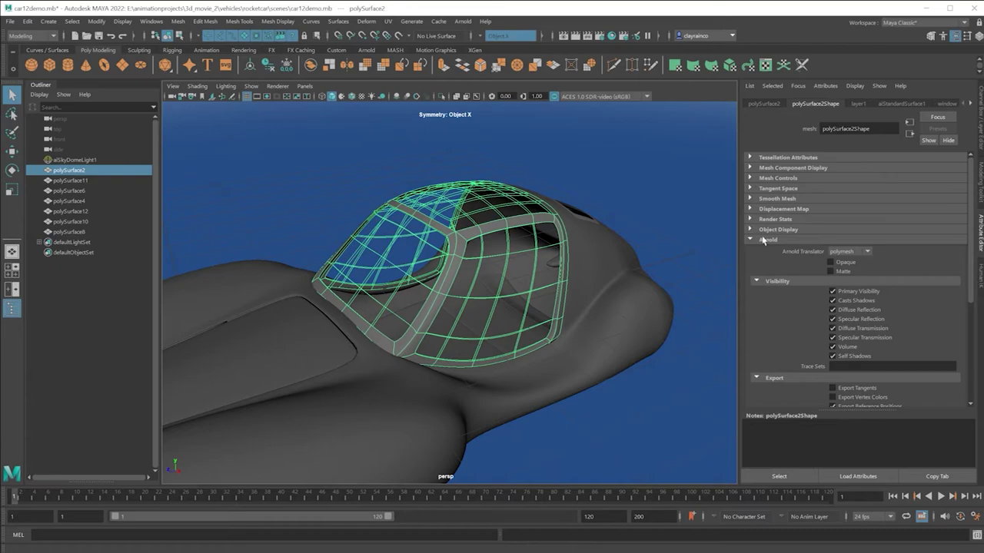
pyautogui.click(750, 239)
pyautogui.click(750, 239)
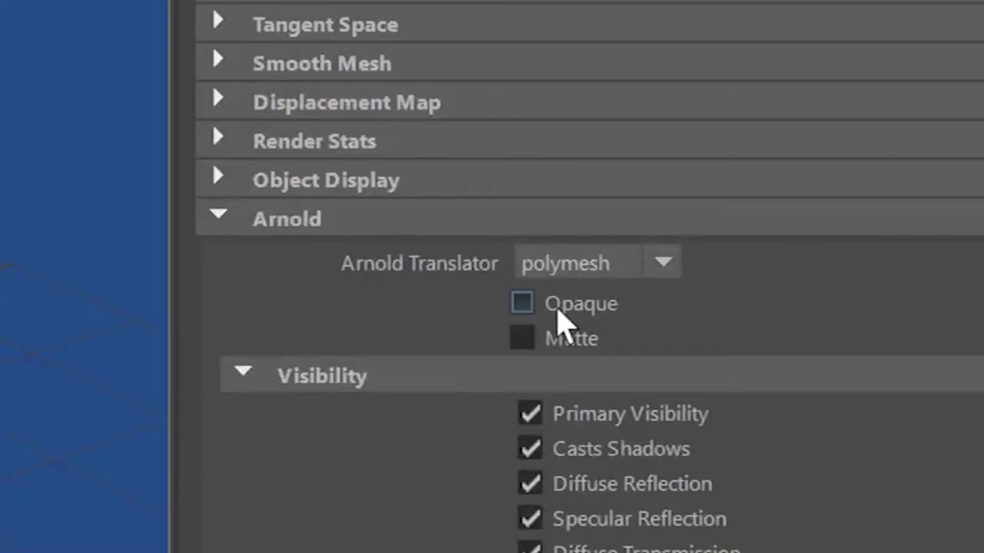
pyautogui.click(556, 309)
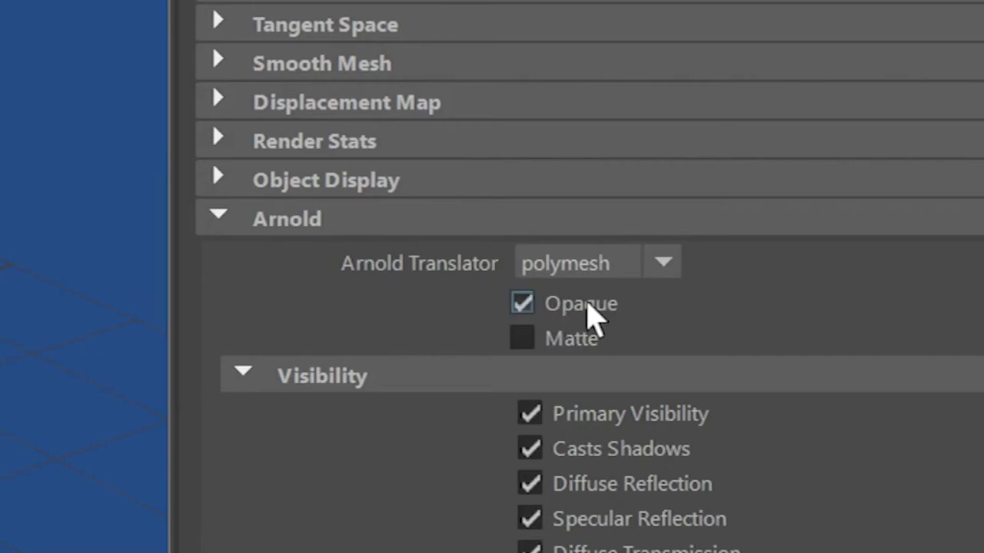
pyautogui.click(587, 303)
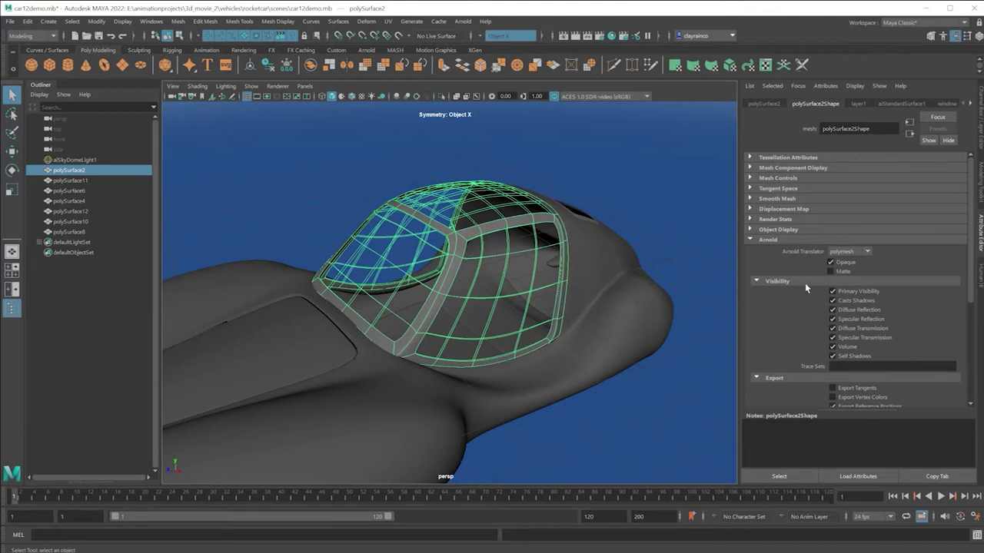
# Turn off the Opaque option in the Arnold settings of polySurface2Shape
pyautogui.click(831, 262)
pyautogui.keyDown('alt'); pyautogui.moveTo(586, 287); pyautogui.dragTo(489, 293); pyautogui.keyUp('alt')
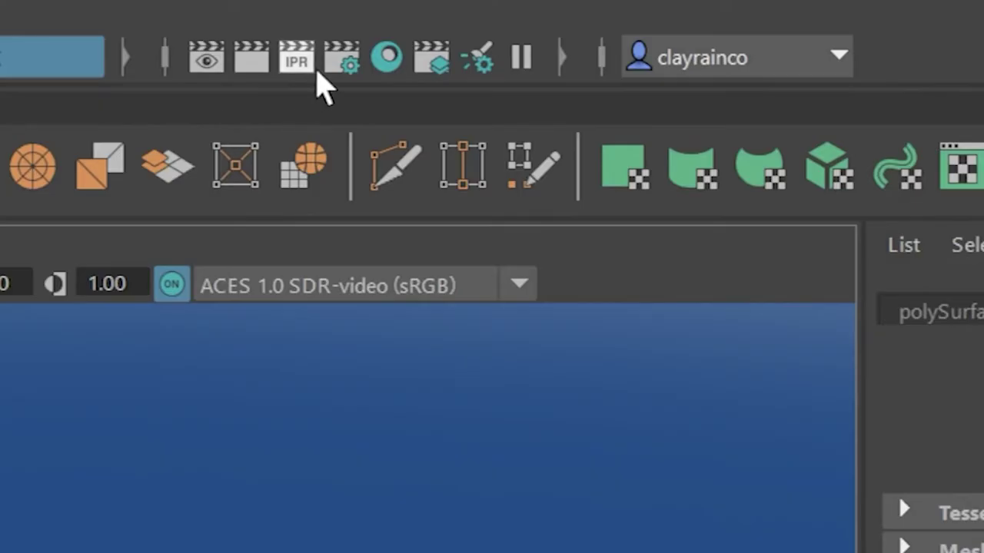
# In the render settings, keep Arnold Renderer as the renderer and set the image size preset to HD_1080
pyautogui.click(347, 71)
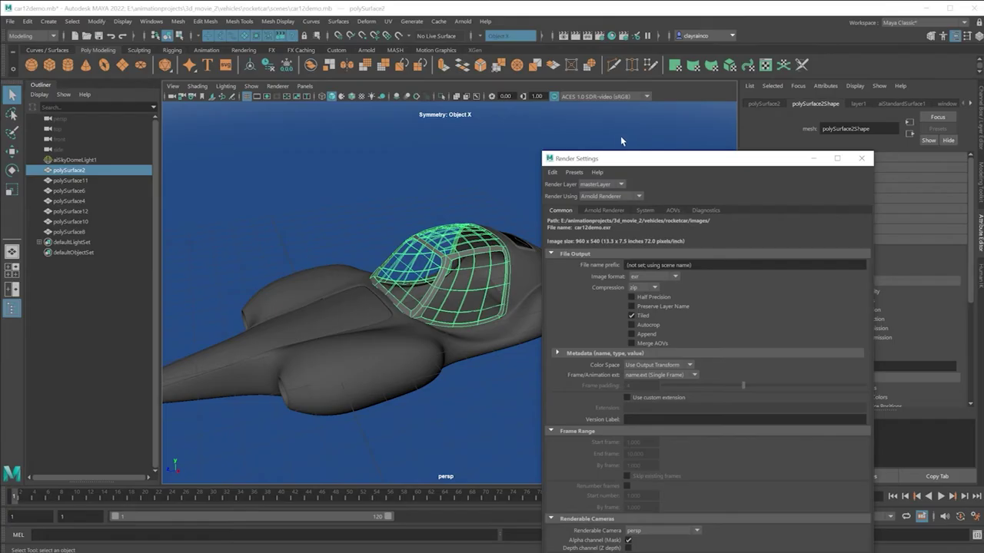
pyautogui.moveTo(619, 154); pyautogui.dragTo(492, 121)
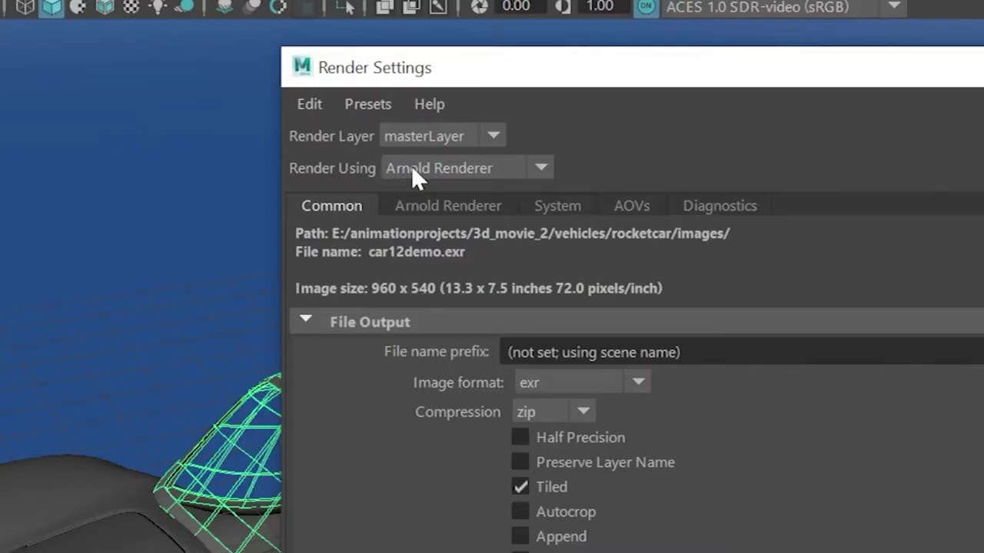
pyautogui.click(468, 158)
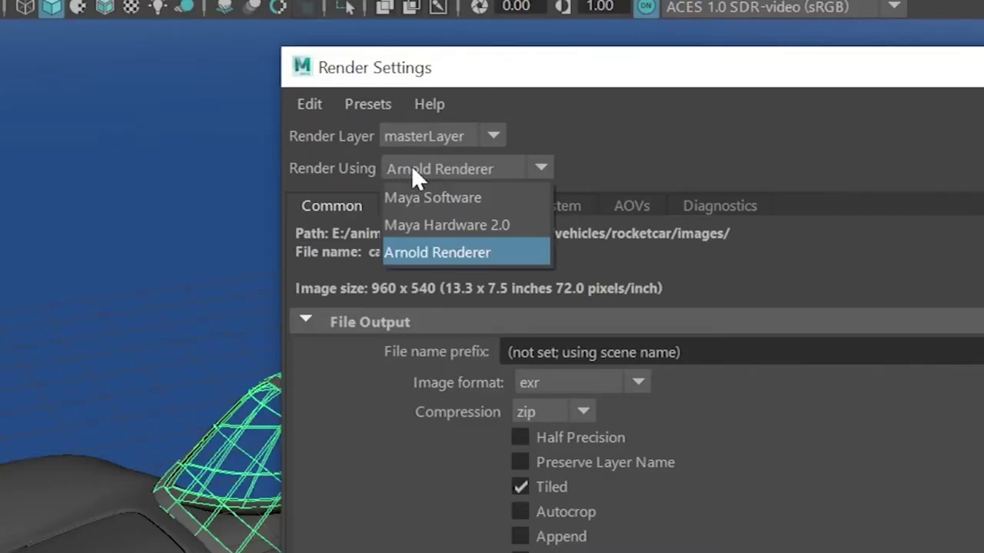
pyautogui.click(411, 166)
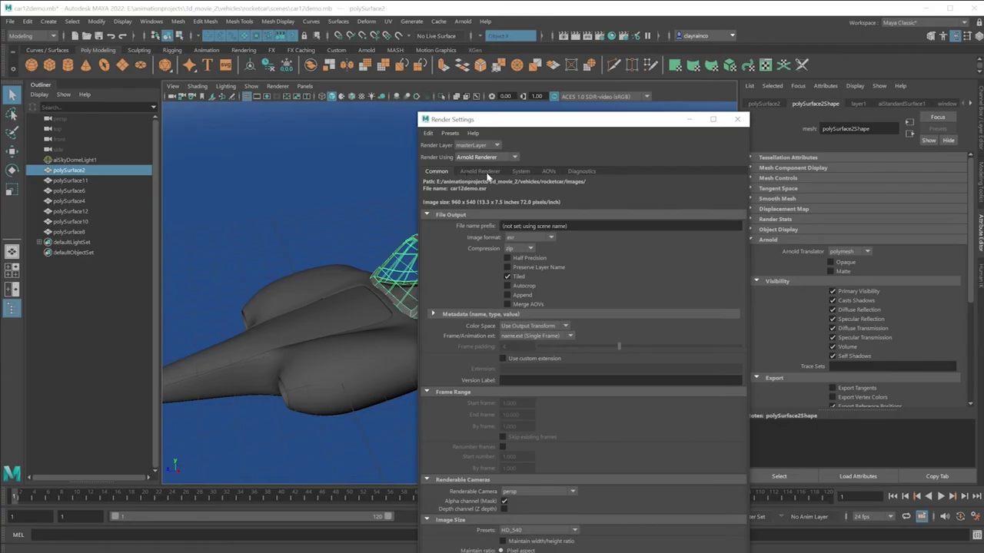
pyautogui.moveTo(480, 120); pyautogui.dragTo(475, 17)
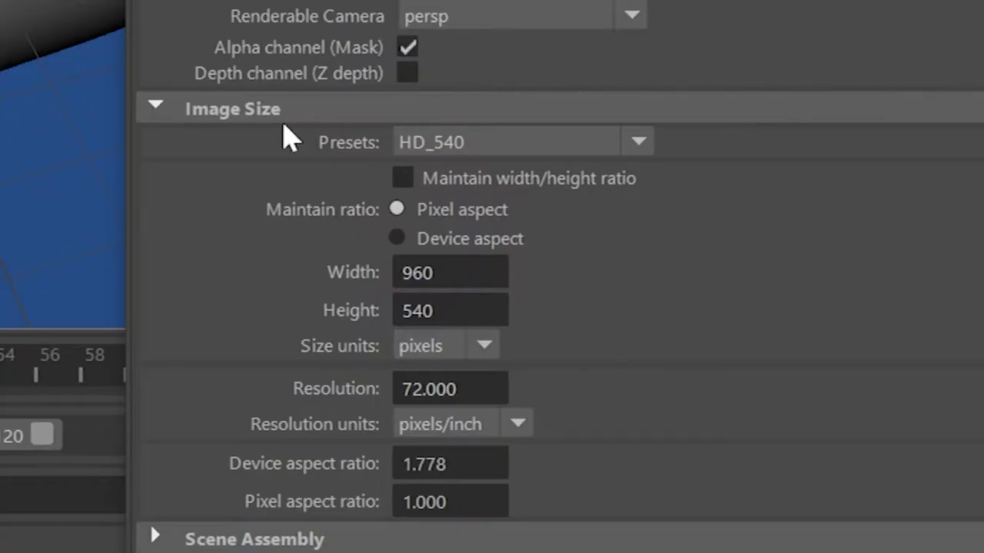
pyautogui.click(481, 147)
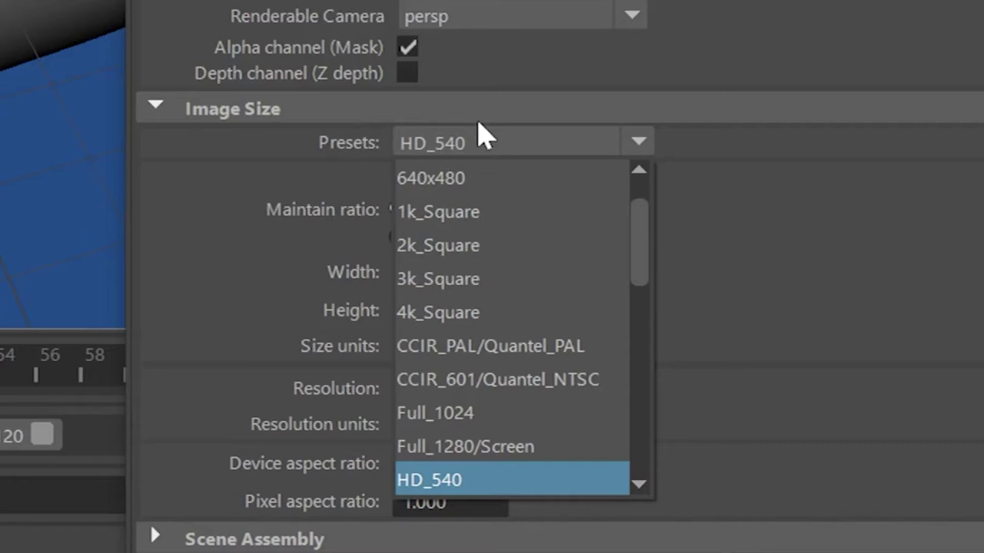
pyautogui.scroll(-3, 549, 374)
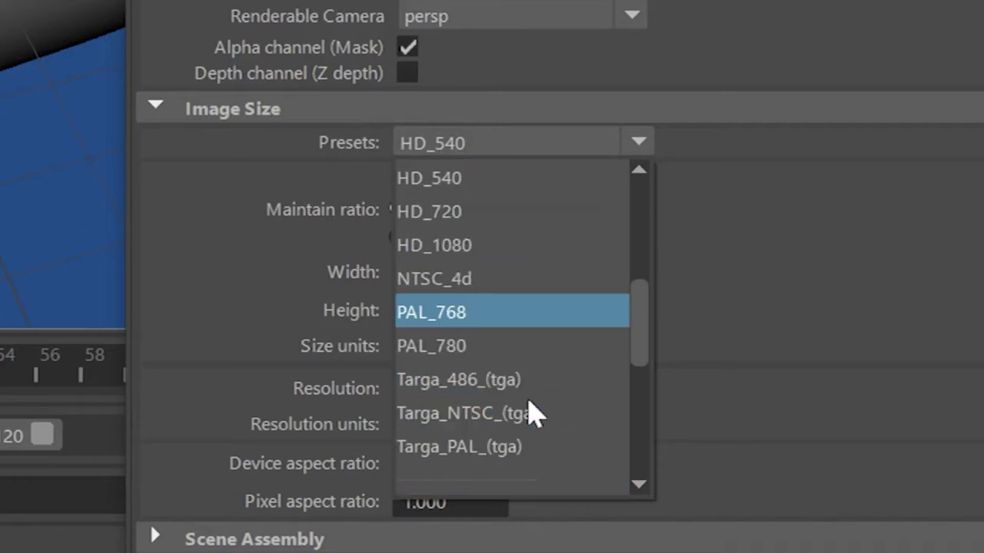
pyautogui.click(473, 258)
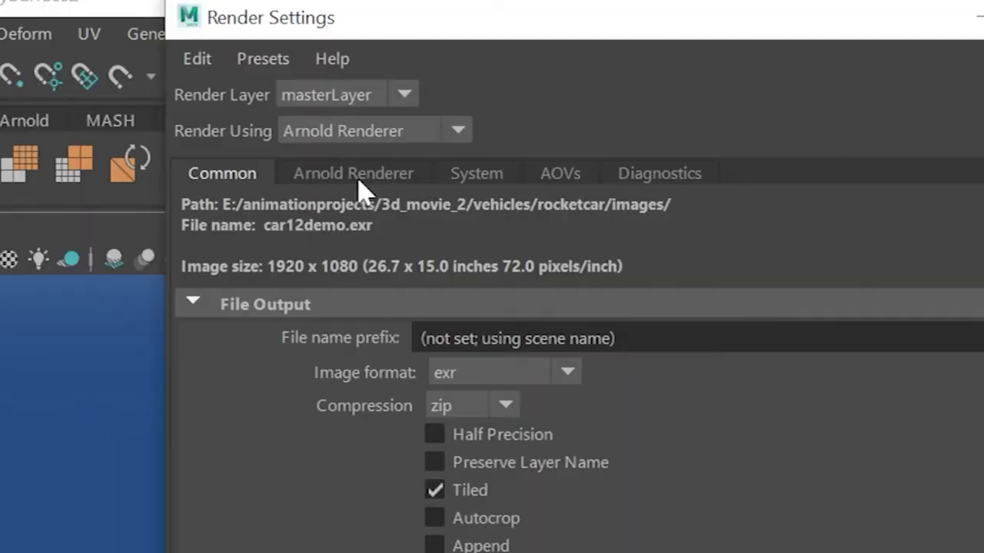
# Enable Adaptive Sampling for the Arnold renderer with Max. Camera (AA) set to 5, and close the render settings
pyautogui.click(477, 70)
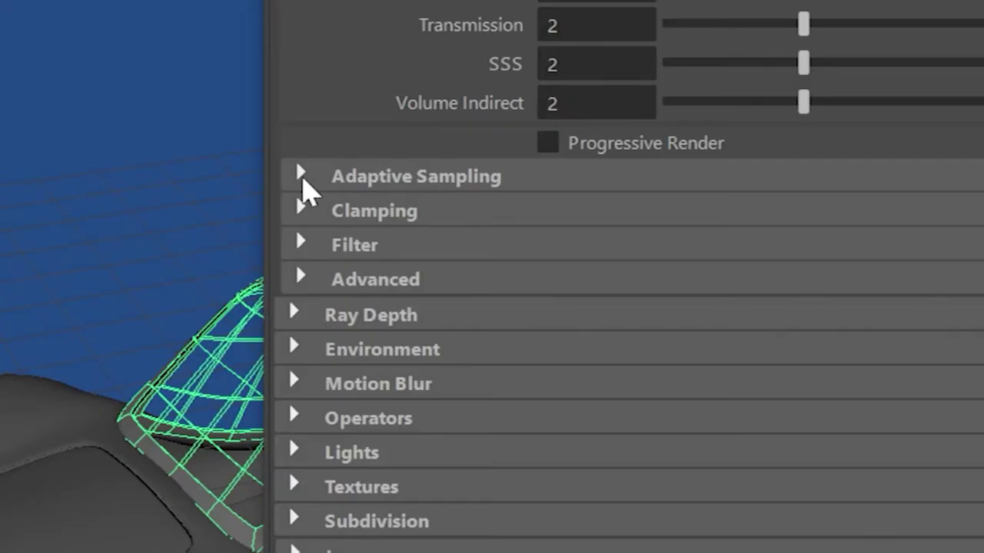
pyautogui.click(301, 175)
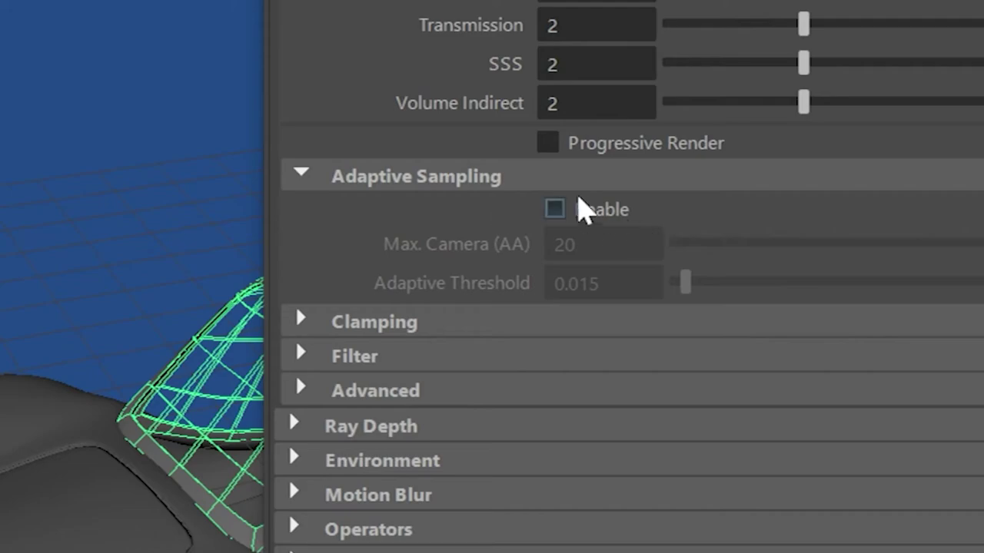
pyautogui.click(555, 209)
pyautogui.doubleClick(564, 245)
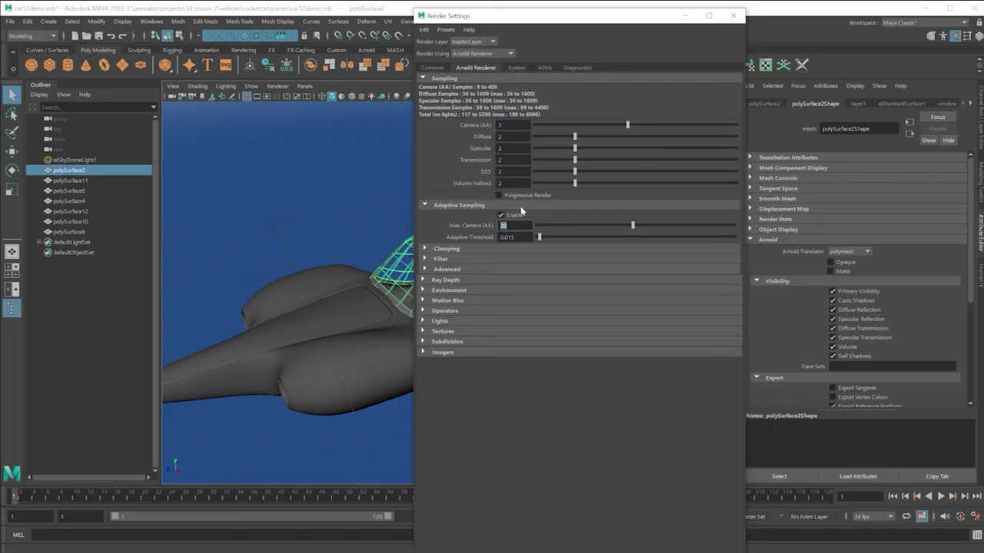
pyautogui.write('5')
pyautogui.click(734, 15)
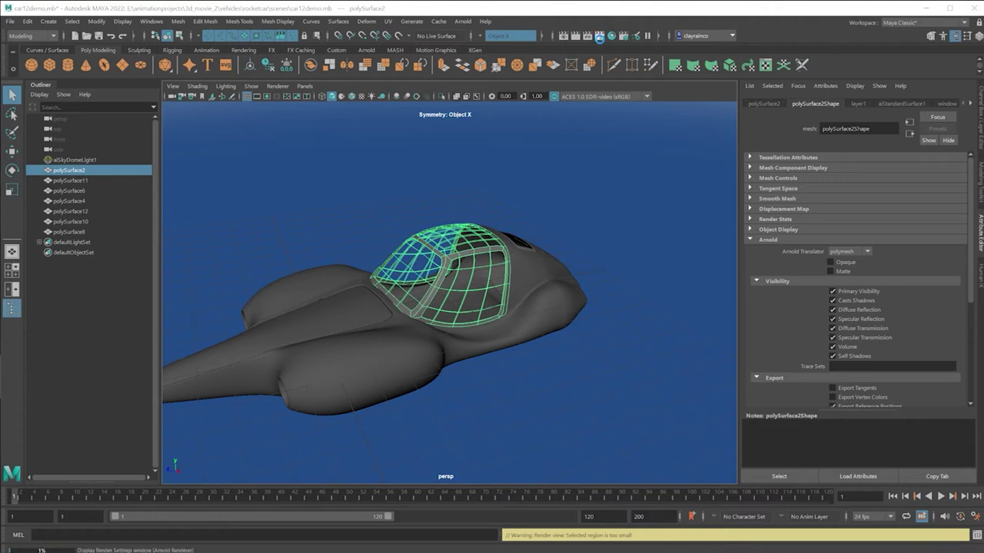
# Disable Adaptive Sampling in the Arnold render settings and return to the common render options
pyautogui.click(599, 37)
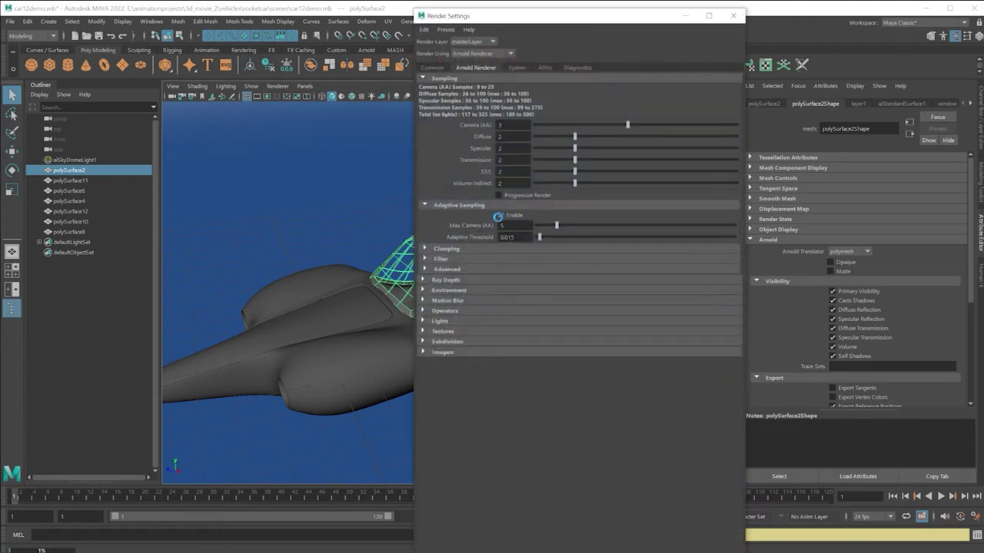
pyautogui.click(498, 217)
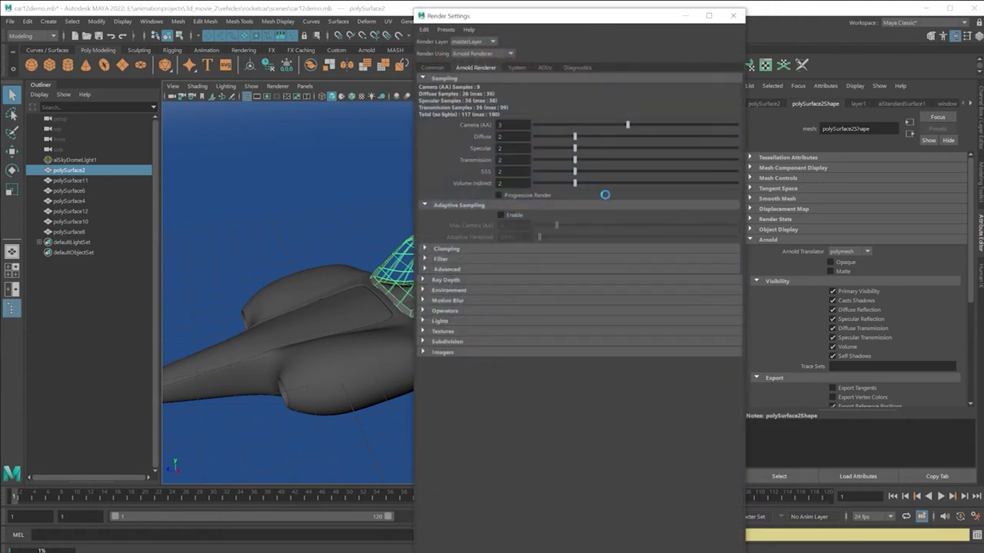
pyautogui.click(433, 68)
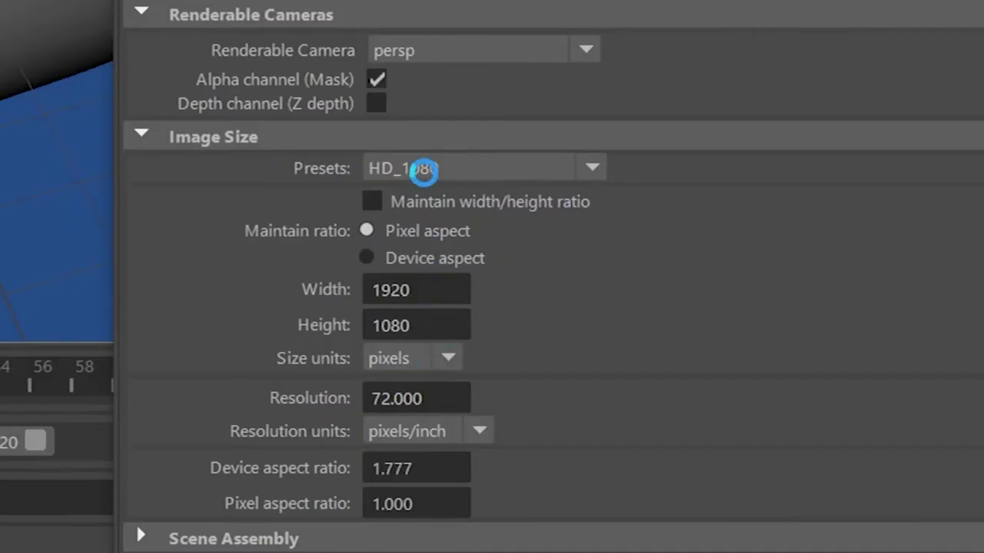
# Set the image size preset to HD_540, close the render settings and render the current frame
pyautogui.click(424, 169)
pyautogui.click(450, 198)
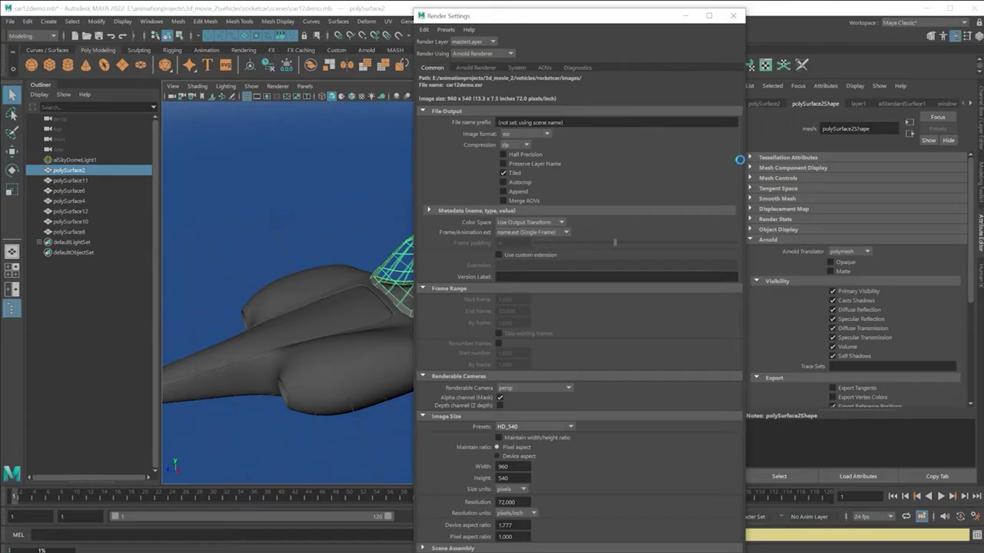
pyautogui.click(734, 16)
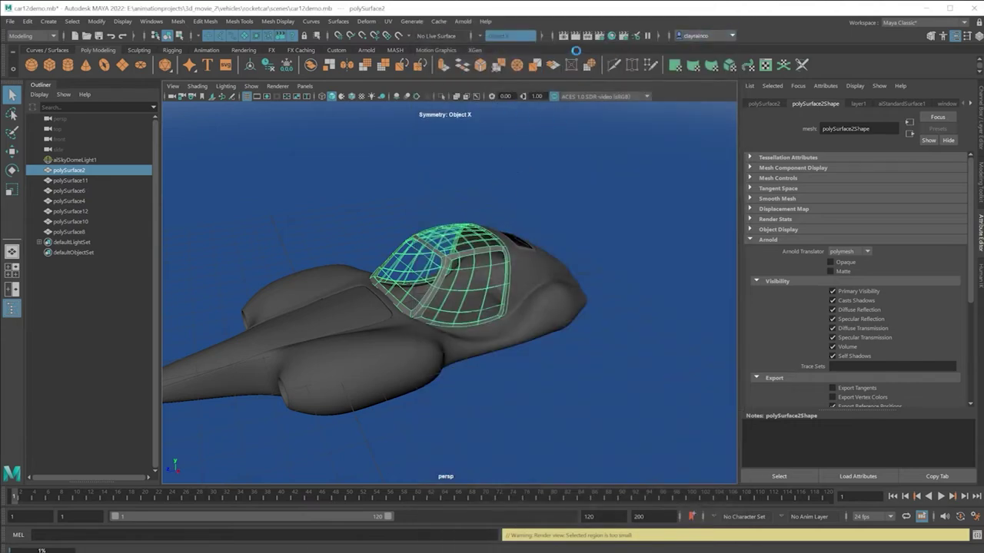
pyautogui.click(572, 37)
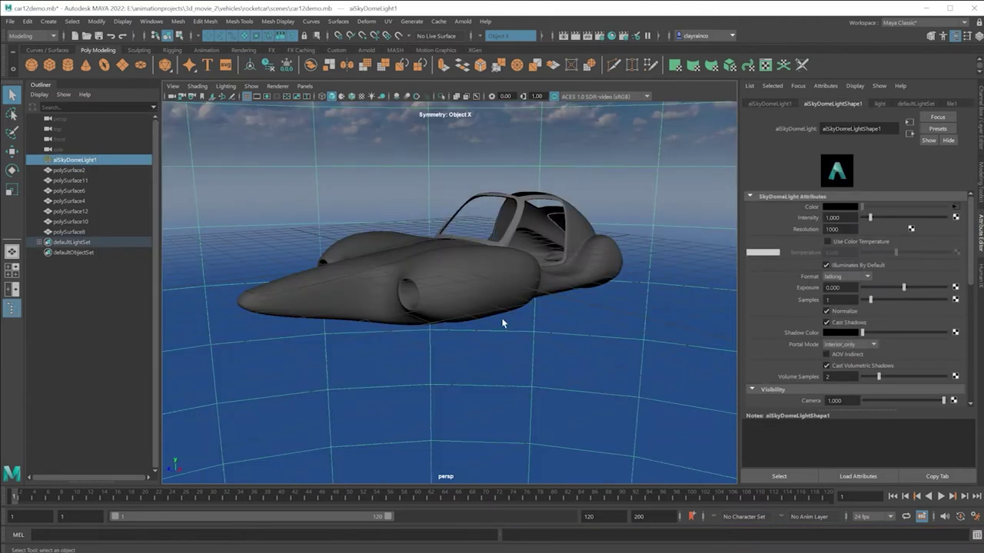
# Open the ca10.mb scene containing the red rocket car
pyautogui.moveTo(503, 325)
pyautogui.keyDown('alt'); pyautogui.mouseDown()
pyautogui.moveTo(441, 345)
pyautogui.moveTo(468, 327)
pyautogui.moveTo(492, 330)
pyautogui.moveTo(486, 323)
pyautogui.mouseUp(); pyautogui.keyUp('alt')
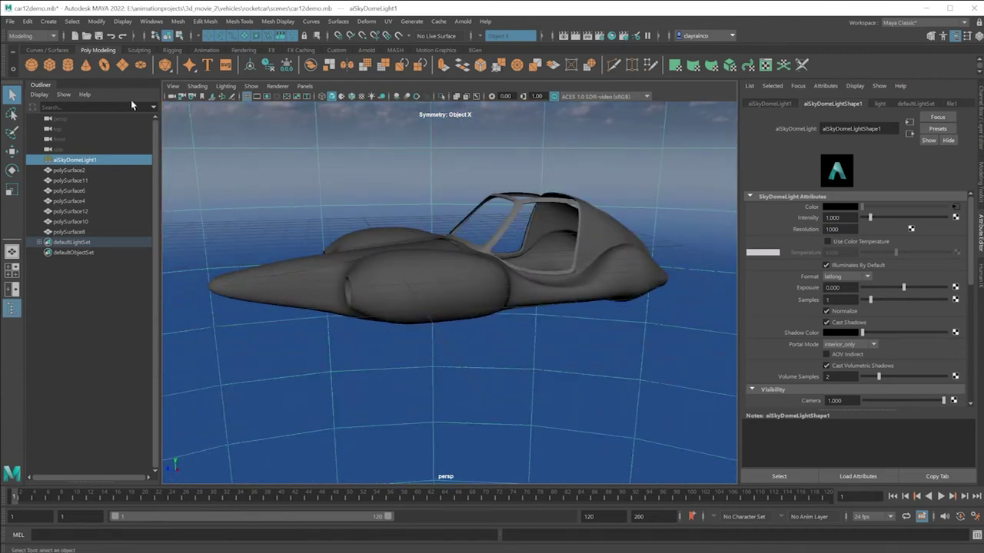
pyautogui.click(10, 20)
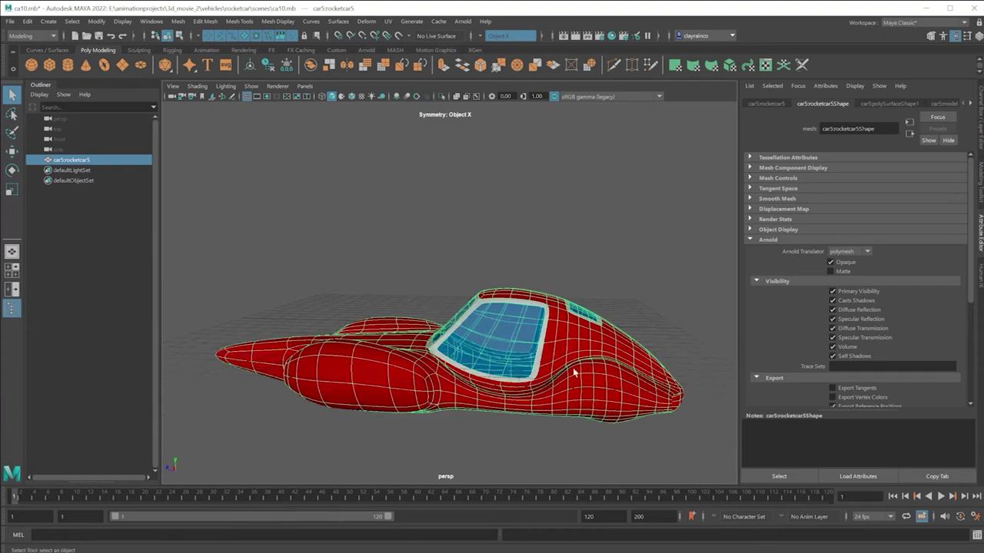
# Try selecting the side window faces of car5:rocketcar5 with Object X symmetry, and return to object selection
pyautogui.keyDown('alt'); pyautogui.moveTo(574, 372); pyautogui.dragTo(468, 305); pyautogui.keyUp('alt')
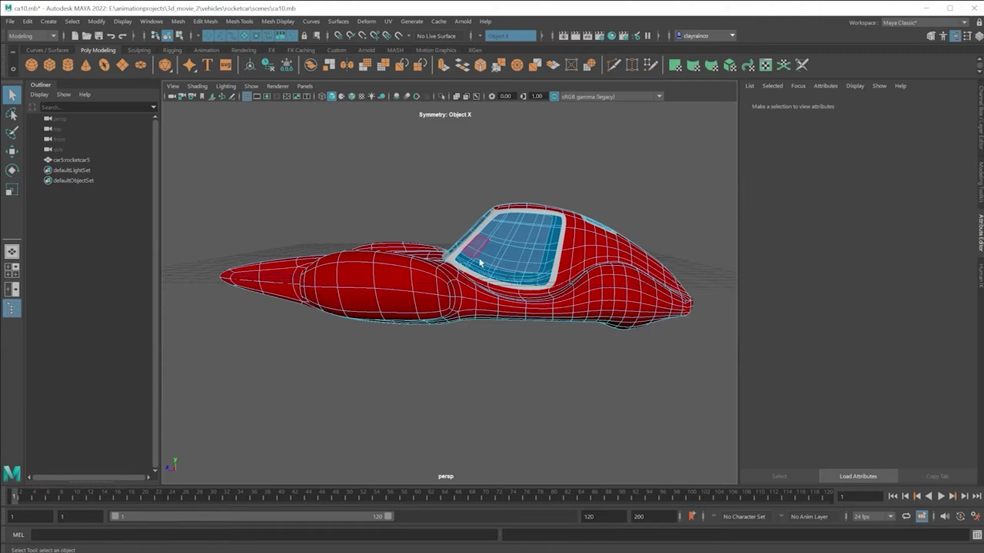
pyautogui.keyDown('alt'); pyautogui.moveTo(538, 225); pyautogui.dragTo(516, 223); pyautogui.keyUp('alt')
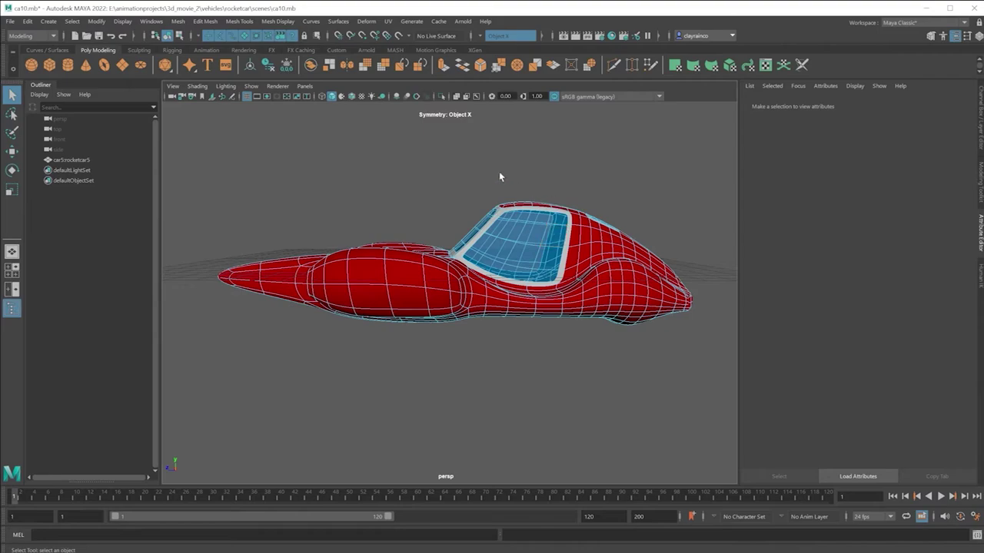
pyautogui.moveTo(477, 171); pyautogui.dragTo(567, 325)
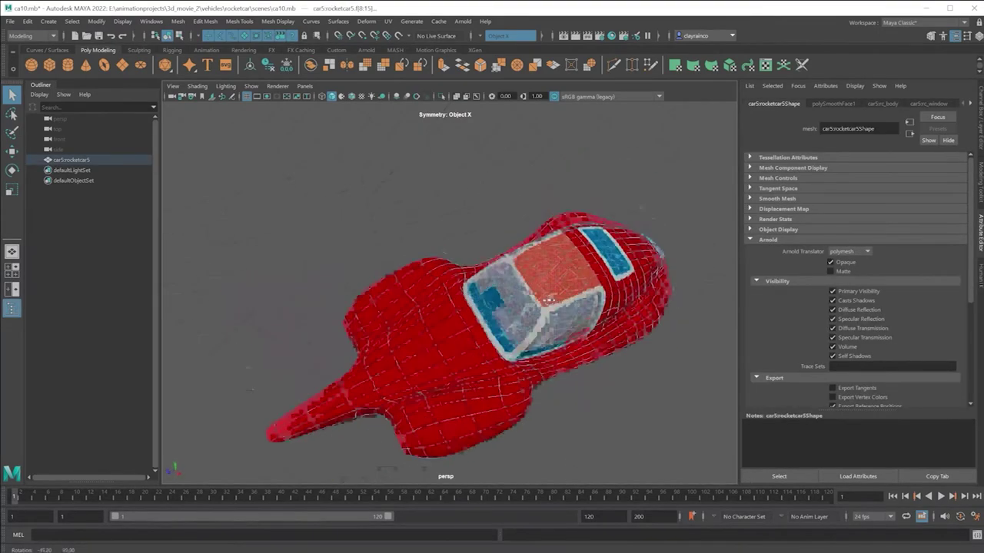
pyautogui.keyDown('alt'); pyautogui.moveTo(548, 300); pyautogui.dragTo(520, 281); pyautogui.keyUp('alt')
pyautogui.moveTo(504, 279); pyautogui.dragTo(504, 246, button='right')
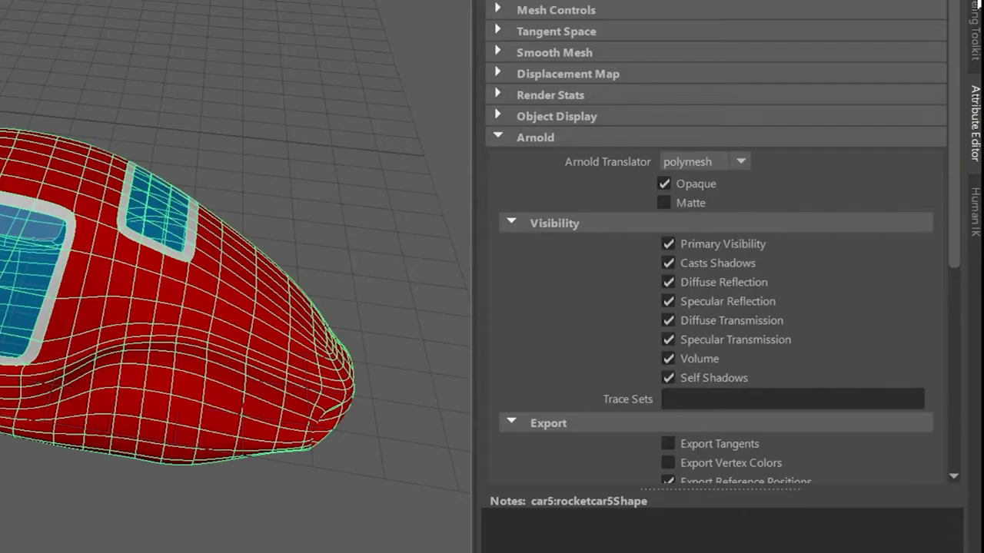
# Change the selection symmetry to Topology for car5:rocketcar5, picking a mesh edge along the middle of the roof
pyautogui.click(981, 175)
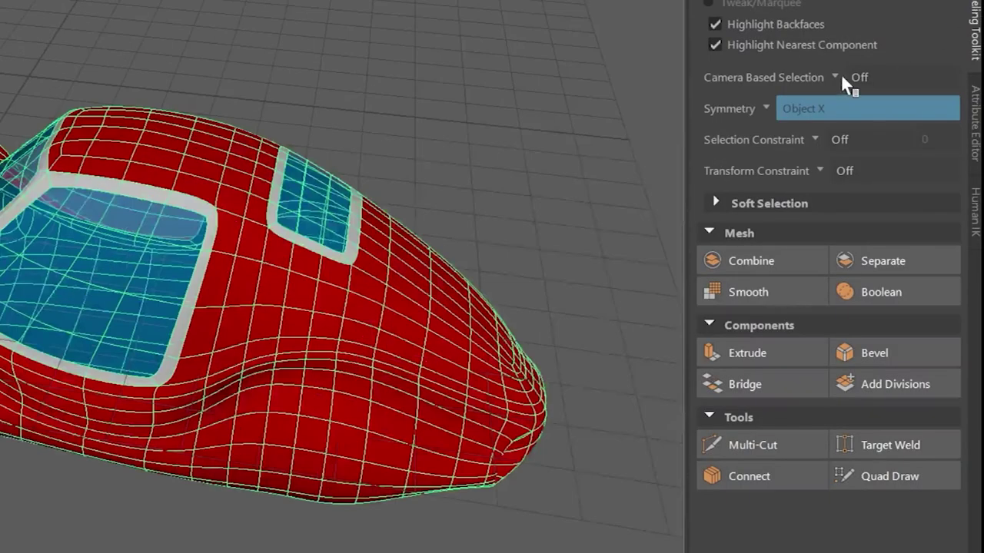
pyautogui.click(772, 108)
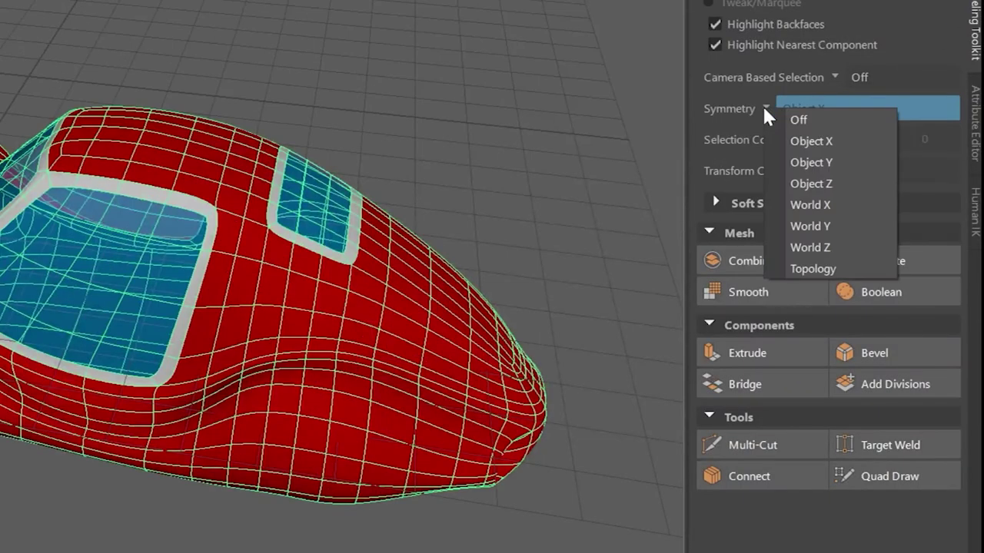
pyautogui.click(821, 269)
pyautogui.keyDown('alt'); pyautogui.moveTo(587, 286); pyautogui.dragTo(685, 296); pyautogui.keyUp('alt')
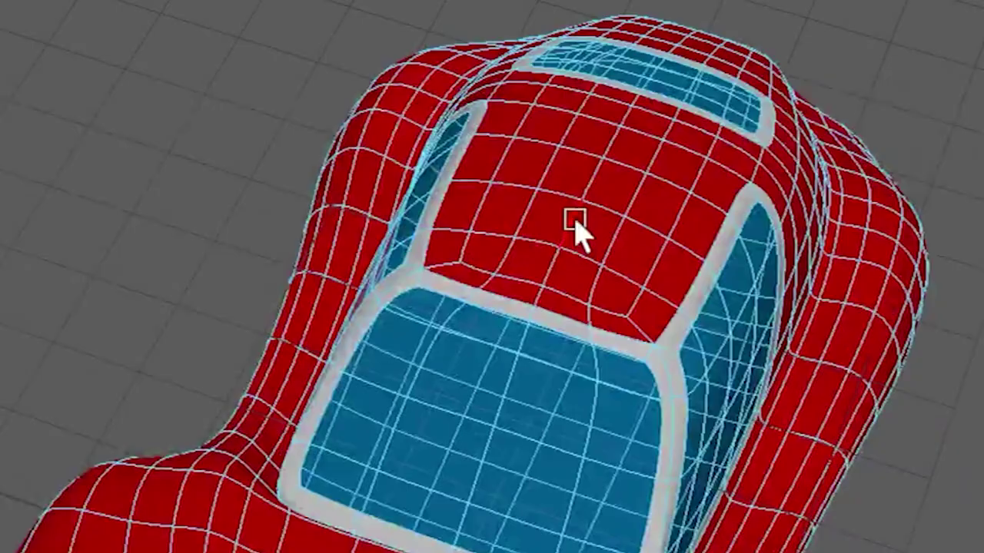
pyautogui.keyDown('alt'); pyautogui.moveTo(802, 402); pyautogui.dragTo(628, 218); pyautogui.keyUp('alt')
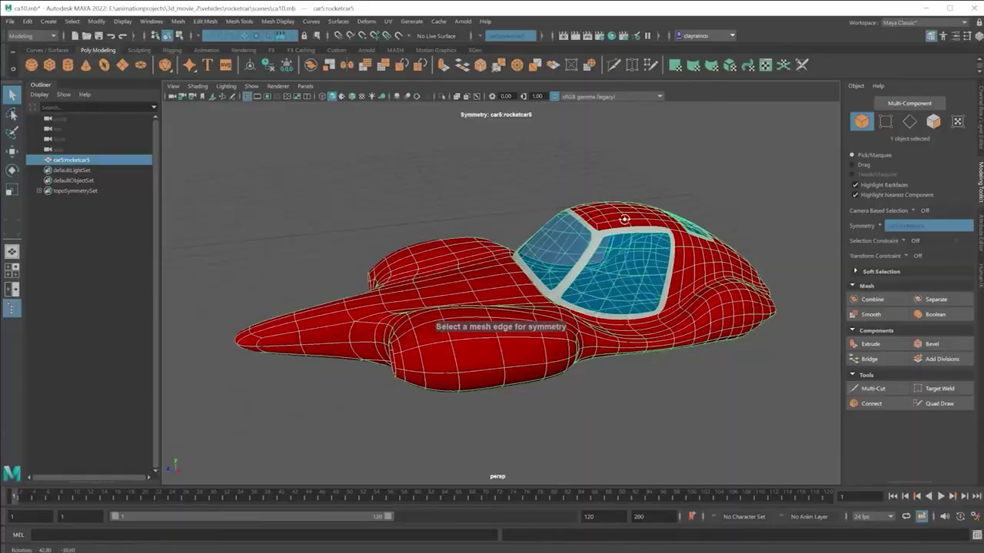
# Switch car5:rocketcar5 to face selection and select all the side window faces using topology symmetry
pyautogui.rightClick(631, 258)
pyautogui.click(628, 283)
pyautogui.keyDown('alt'); pyautogui.moveTo(628, 283); pyautogui.dragTo(640, 224); pyautogui.keyUp('alt')
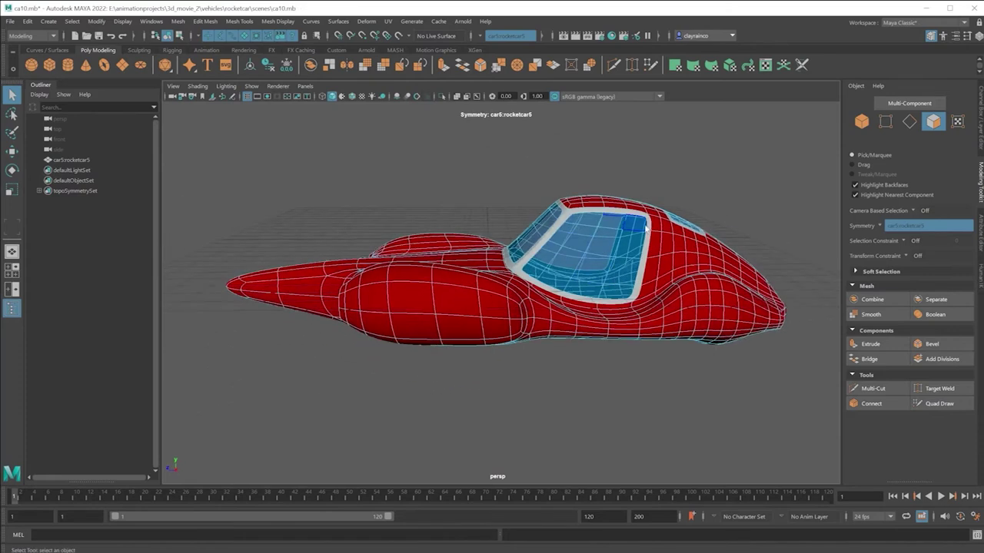
pyautogui.click(640, 224)
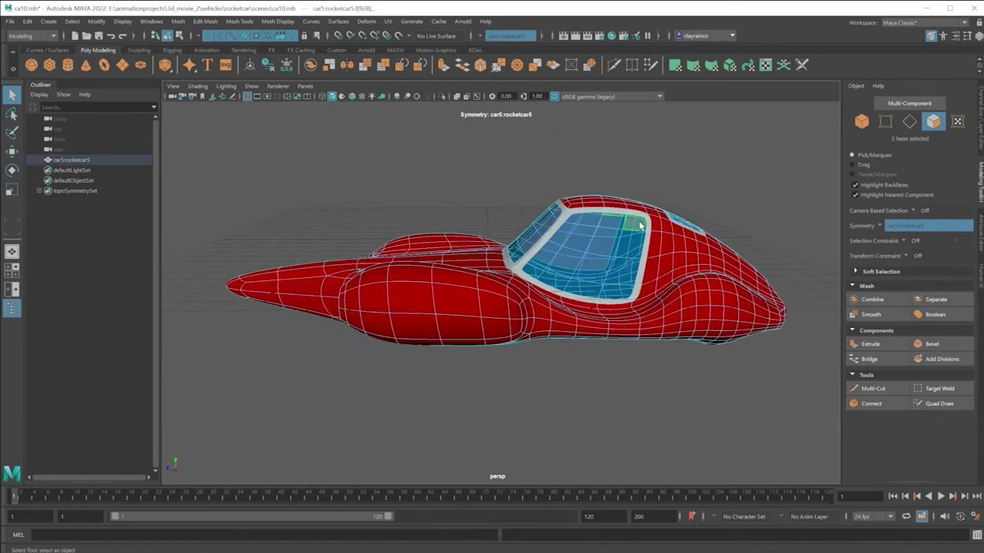
pyautogui.keyDown('shift'); pyautogui.doubleClick(606, 302); pyautogui.keyUp('shift')
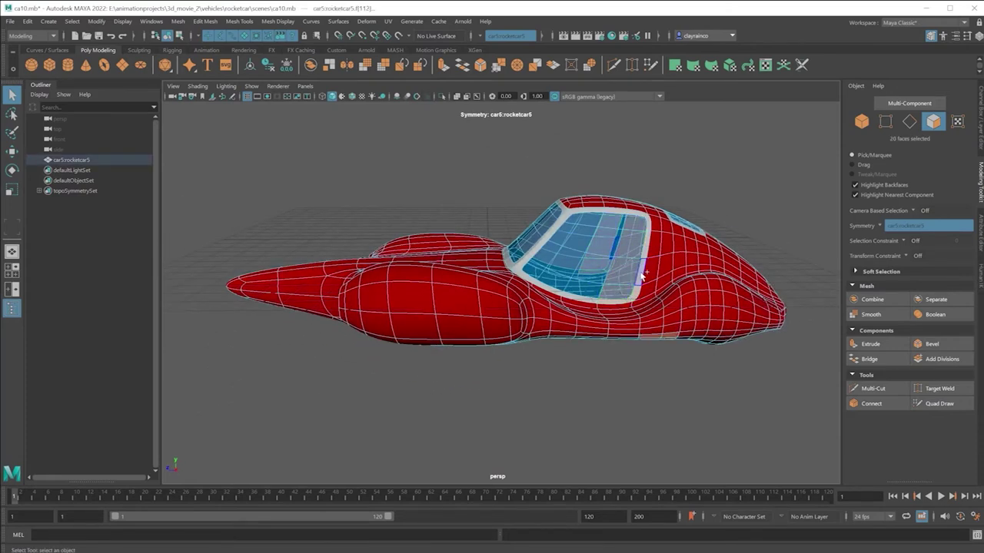
pyautogui.keyDown('shift'); pyautogui.doubleClick(646, 248); pyautogui.keyUp('shift')
pyautogui.keyDown('shift'); pyautogui.click(632, 224); pyautogui.keyUp('shift')
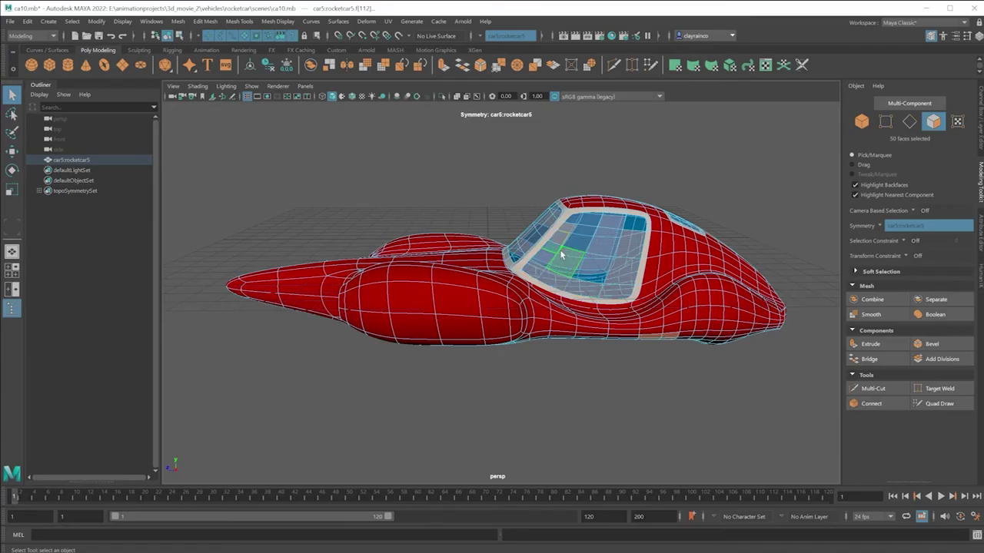
pyautogui.keyDown('shift'); pyautogui.moveTo(575, 235); pyautogui.dragTo(607, 290); pyautogui.keyUp('shift')
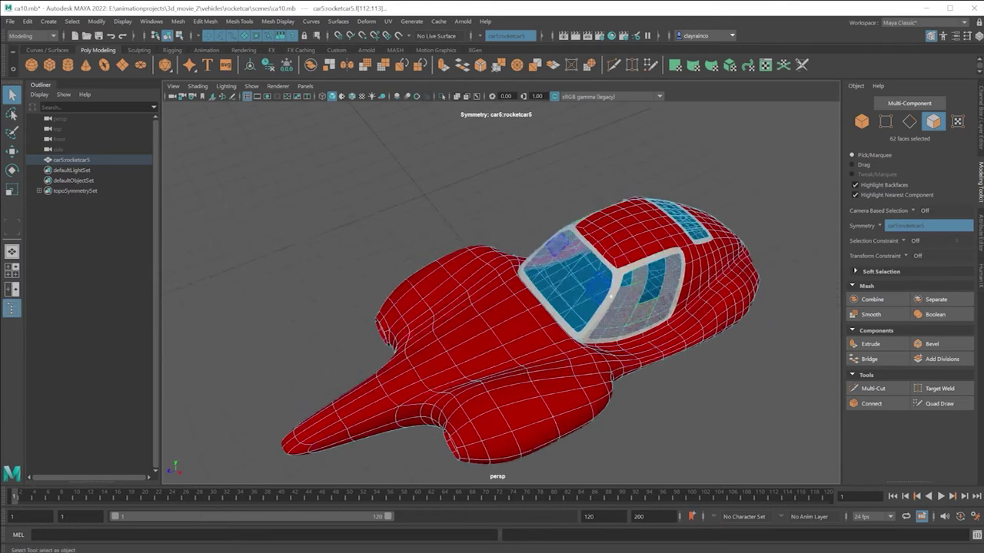
pyautogui.keyDown('shift'); pyautogui.click(663, 273); pyautogui.keyUp('shift')
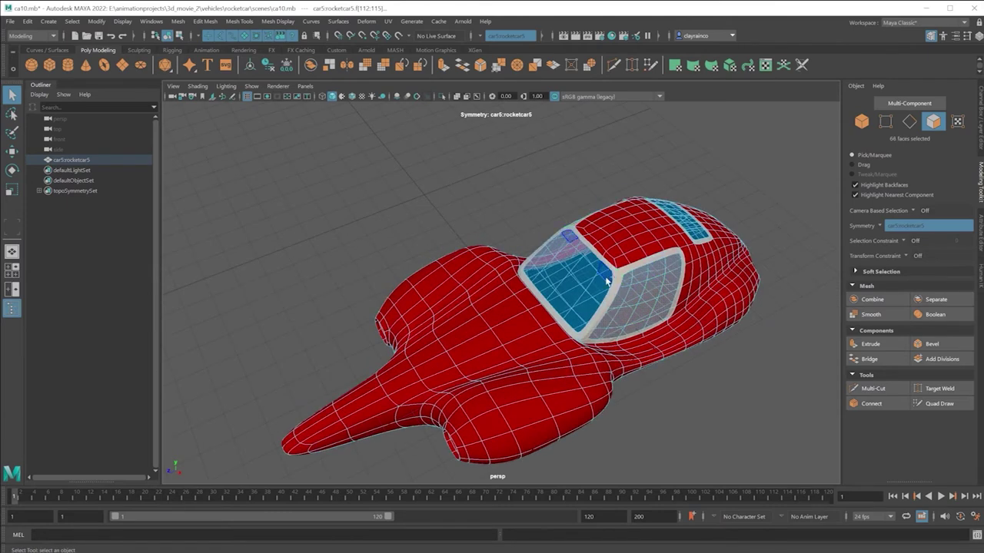
# Add the windshield faces to the symmetrical face selection, and deselect the stray faces picked on the car's underside
pyautogui.keyDown('shift'); pyautogui.moveTo(569, 242); pyautogui.dragTo(587, 266); pyautogui.keyUp('shift')
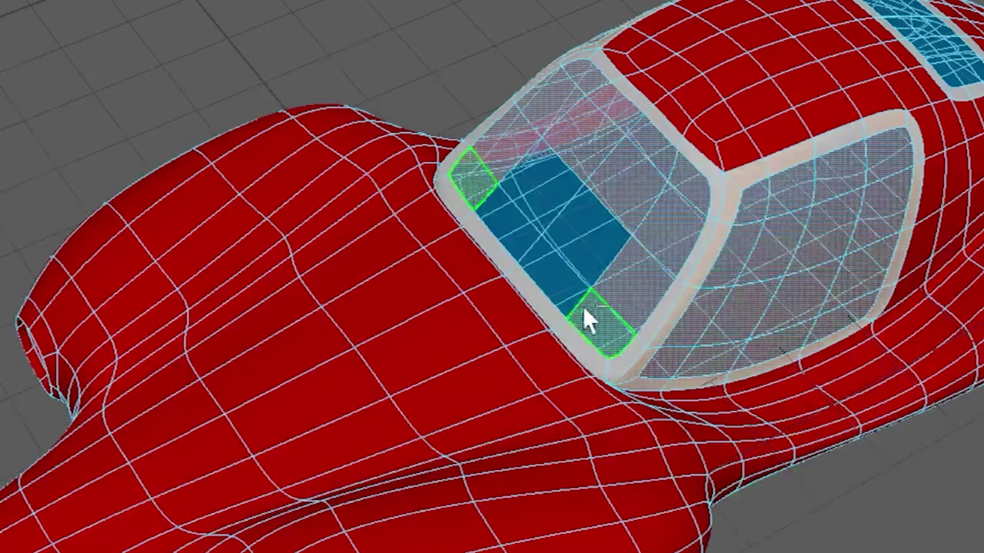
pyautogui.moveTo(584, 310)
pyautogui.keyDown('ctrl'); pyautogui.mouseDown()
pyautogui.moveTo(560, 287)
pyautogui.moveTo(577, 248)
pyautogui.mouseUp(); pyautogui.keyUp('ctrl')
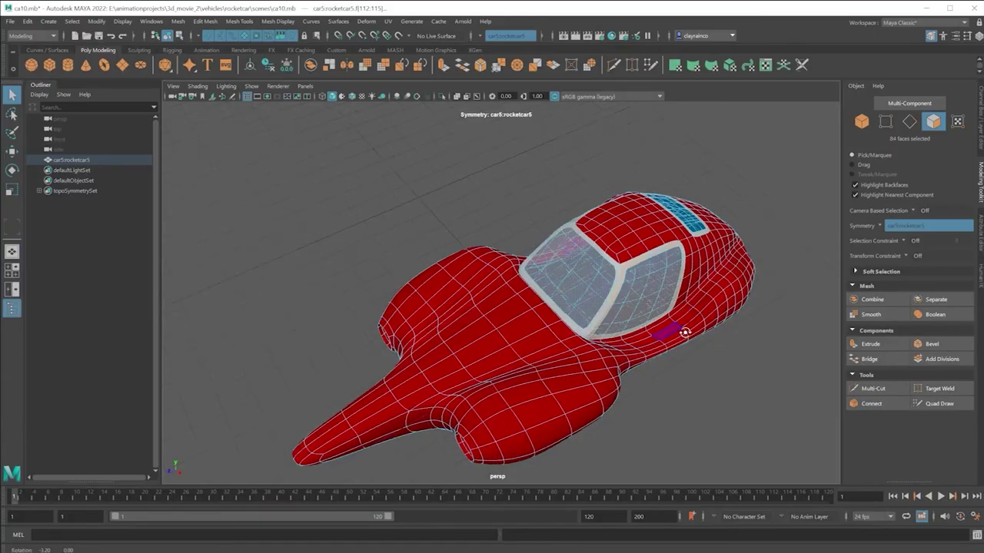
pyautogui.keyDown('alt'); pyautogui.moveTo(685, 332); pyautogui.dragTo(625, 292); pyautogui.keyUp('alt')
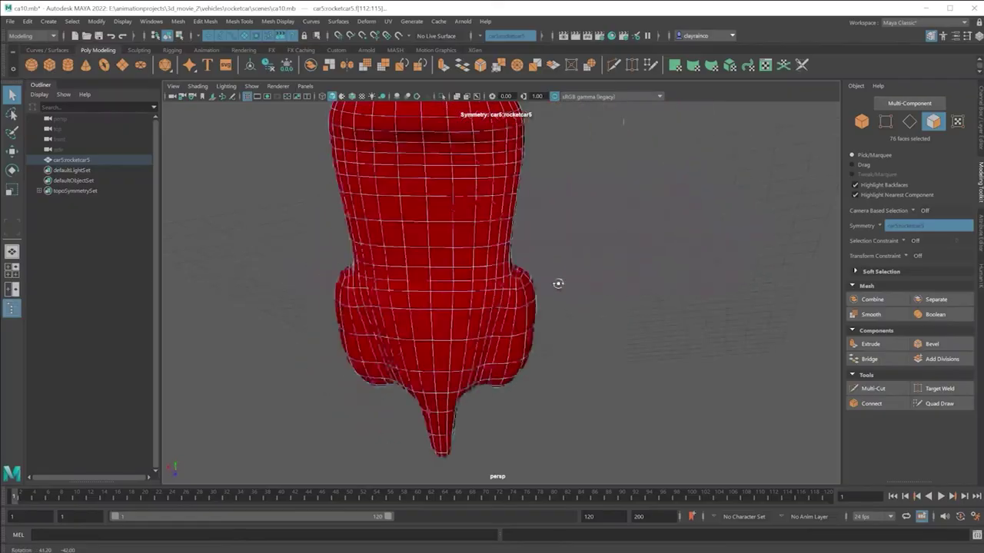
pyautogui.keyDown('alt'); pyautogui.moveTo(560, 282); pyautogui.dragTo(634, 328); pyautogui.keyUp('alt')
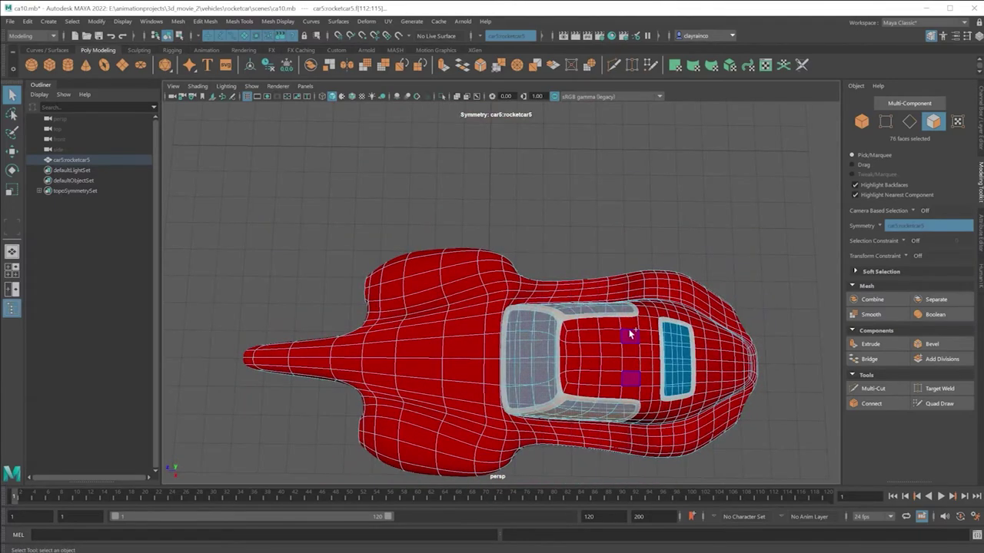
# Add the roof panel faces to the selection, and deselect the faces picked by mistake on the car's underside
pyautogui.click(628, 325)
pyautogui.moveTo(627, 341)
pyautogui.mouseDown()
pyautogui.moveTo(610, 375)
pyautogui.moveTo(584, 326)
pyautogui.moveTo(582, 359)
pyautogui.moveTo(569, 339)
pyautogui.moveTo(564, 367)
pyautogui.moveTo(651, 374)
pyautogui.moveTo(684, 331)
pyautogui.moveTo(630, 279)
pyautogui.mouseUp()
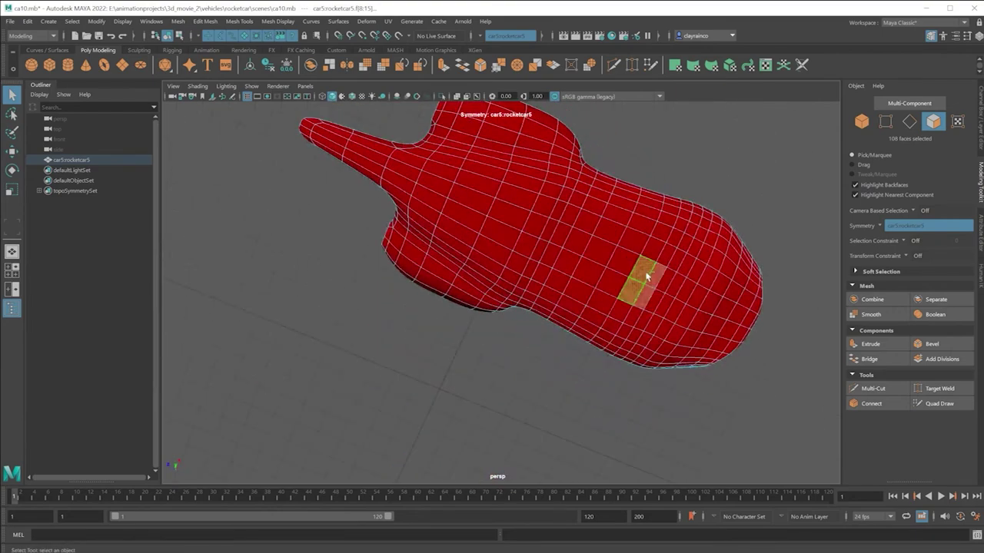
pyautogui.keyDown('ctrl'); pyautogui.click(645, 278); pyautogui.keyUp('ctrl')
pyautogui.keyDown('alt'); pyautogui.moveTo(577, 315); pyautogui.dragTo(521, 355); pyautogui.keyUp('alt')
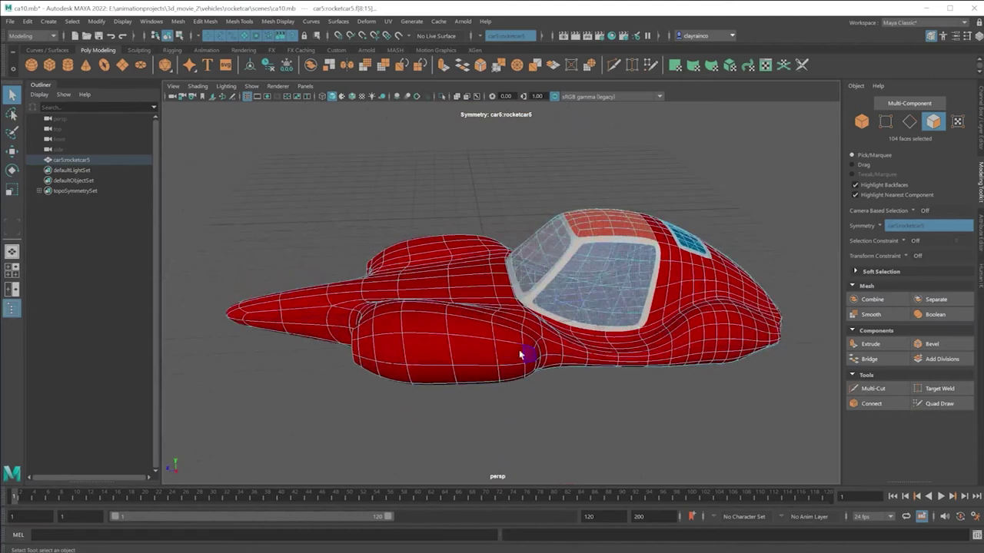
# Try deleting the selected roof and window faces to find missed ones, and undo the deletion
pyautogui.click(12, 152)
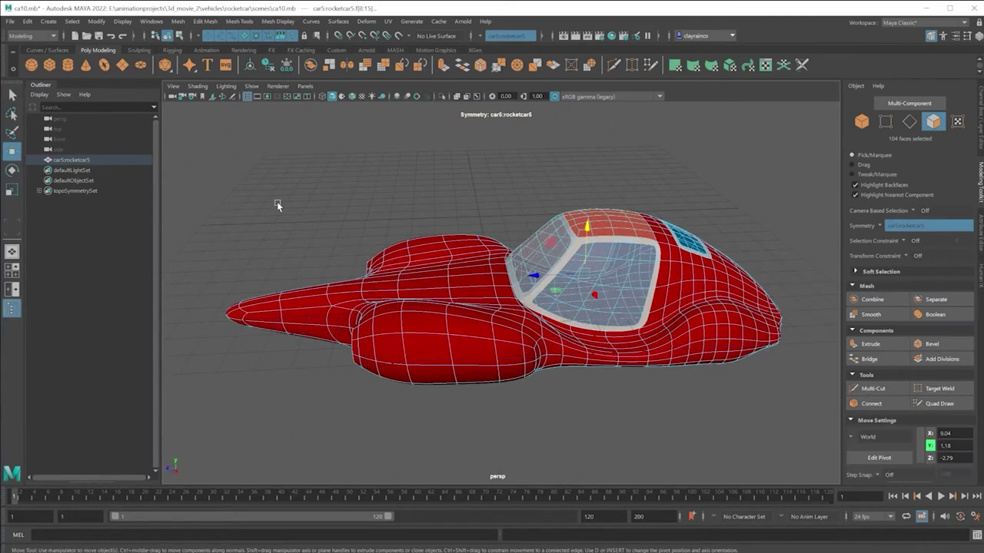
pyautogui.press('Delete')
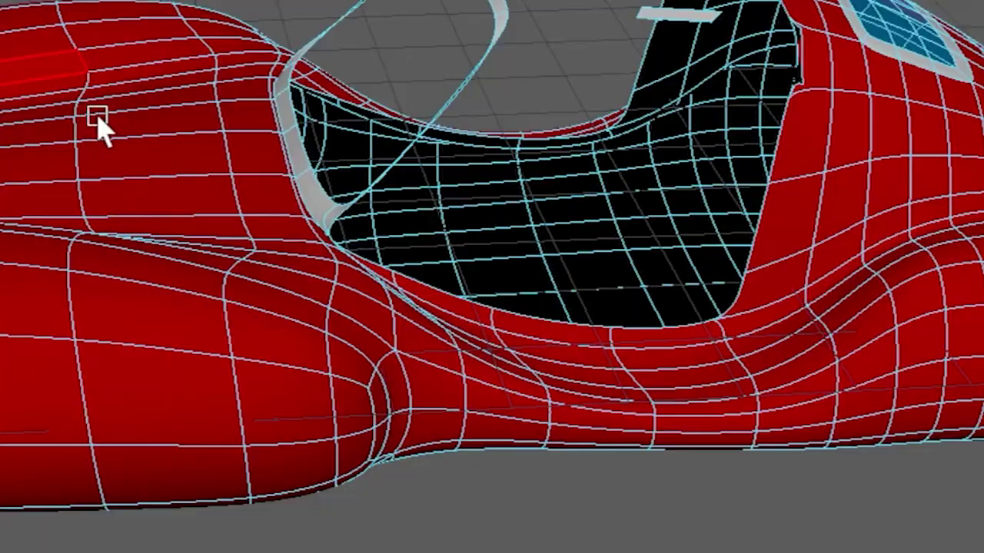
pyautogui.keyDown('alt'); pyautogui.moveTo(452, 259); pyautogui.dragTo(552, 293); pyautogui.keyUp('alt')
pyautogui.keyDown('alt'); pyautogui.moveTo(347, 209); pyautogui.dragTo(57, 127); pyautogui.keyUp('alt')
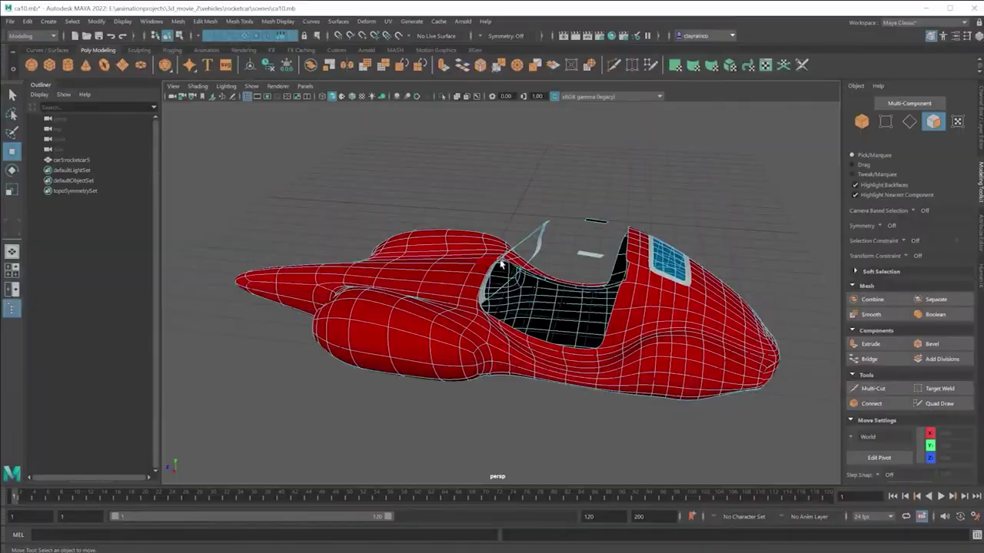
pyautogui.hotkey('ctrl', 'z')
# Add the missed window frame faces around the windshield to the selection, using wireframe display to reach hidden ones
pyautogui.keyDown('alt'); pyautogui.moveTo(514, 304); pyautogui.dragTo(611, 338); pyautogui.keyUp('alt')
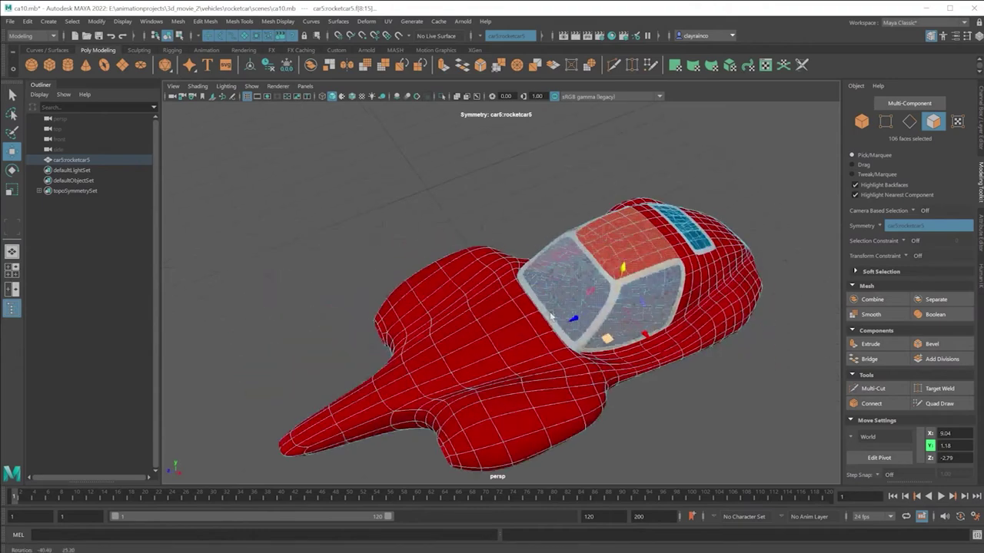
pyautogui.scroll(5, 639, 319)
pyautogui.keyDown('shift'); pyautogui.click(743, 272); pyautogui.keyUp('shift')
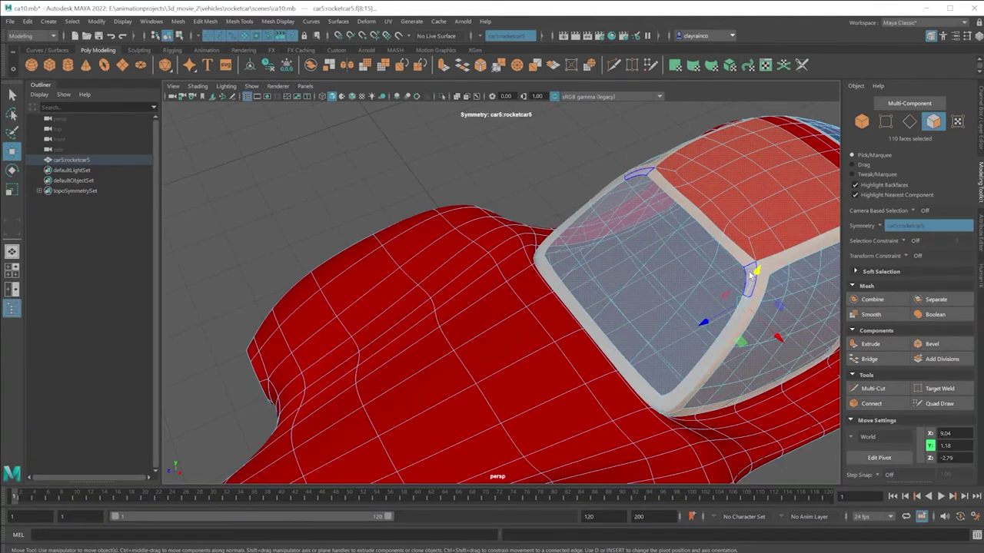
pyautogui.press('4')
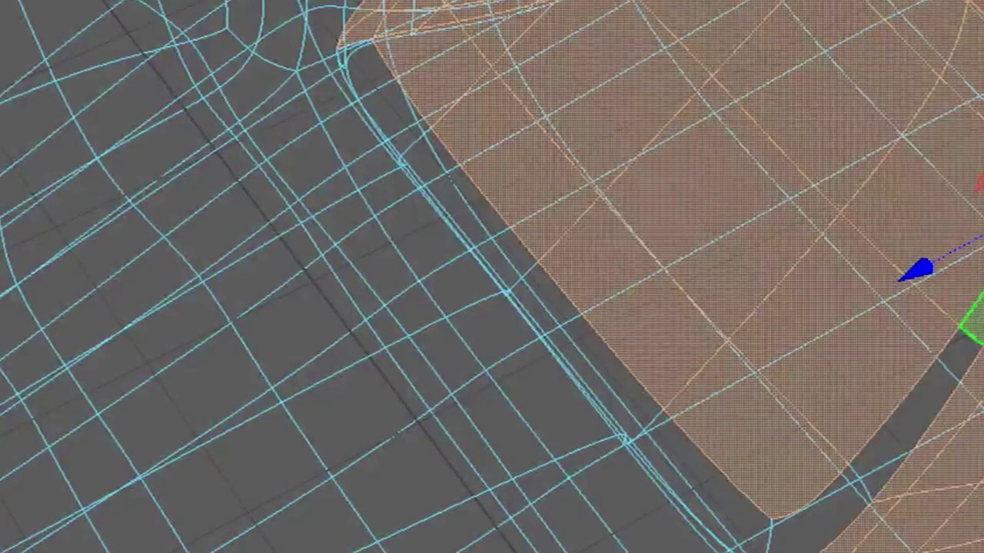
pyautogui.keyDown('shift'); pyautogui.click(803, 530); pyautogui.keyUp('shift')
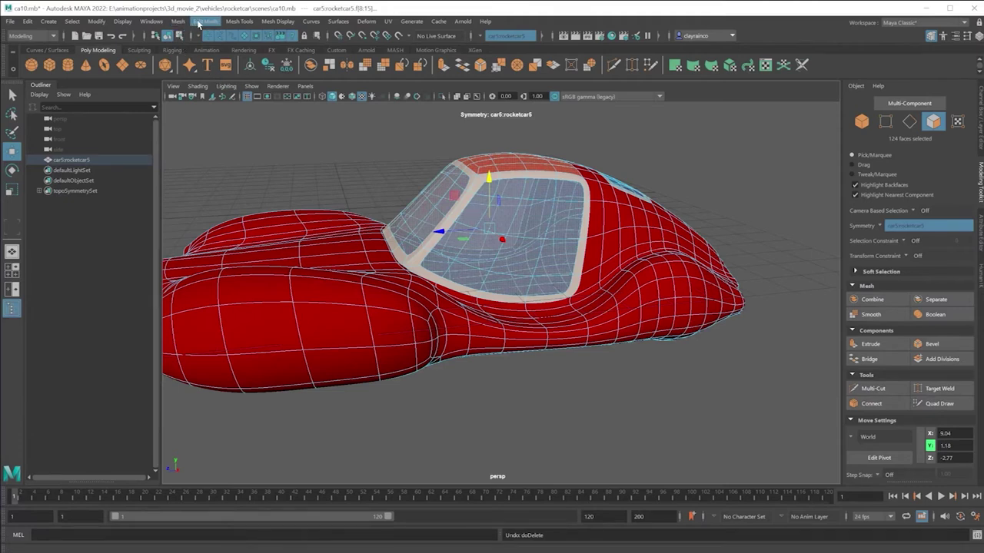
# Extract the selected roof and window faces from car5:rocketcar5 as a separate canopy piece
pyautogui.click(202, 21)
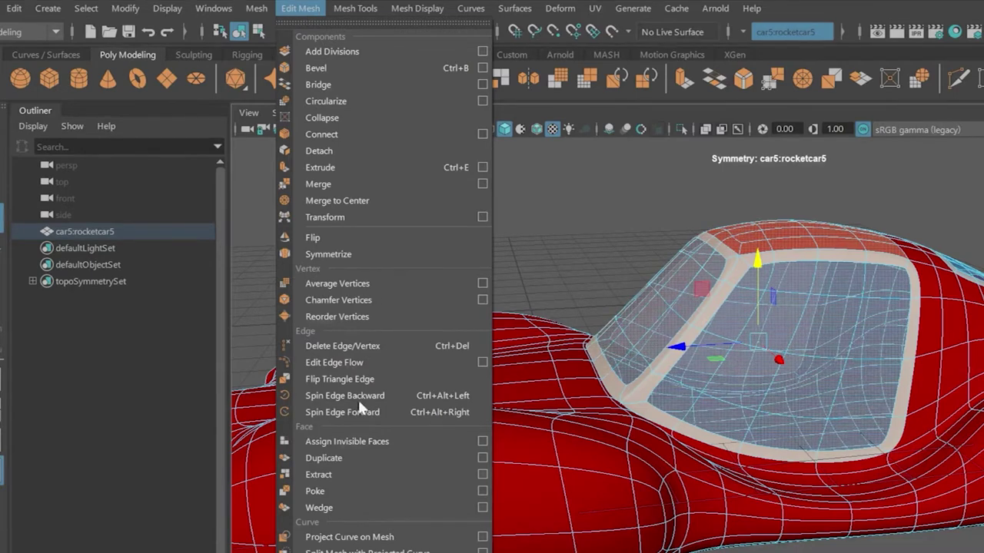
pyautogui.click(342, 475)
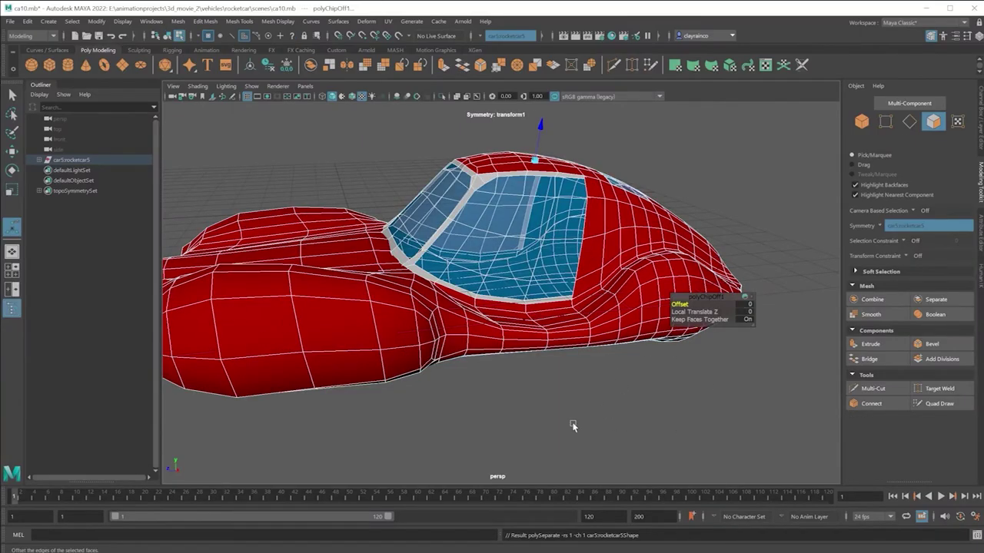
pyautogui.click(642, 408)
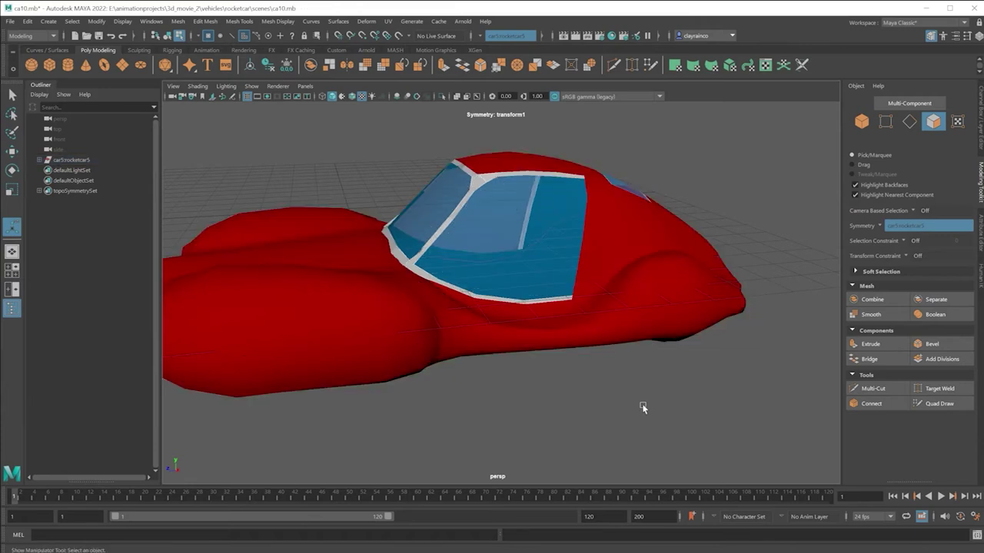
# Turn on smooth mesh display for the extracted canopy and the car body, and select the canopy as an object
pyautogui.click(506, 221)
pyautogui.press('F8')
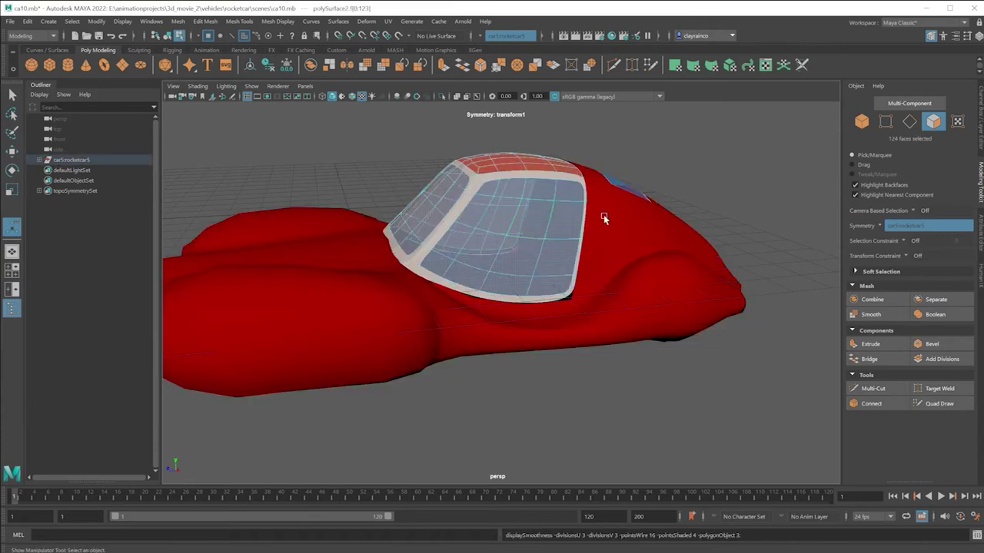
pyautogui.press('3')
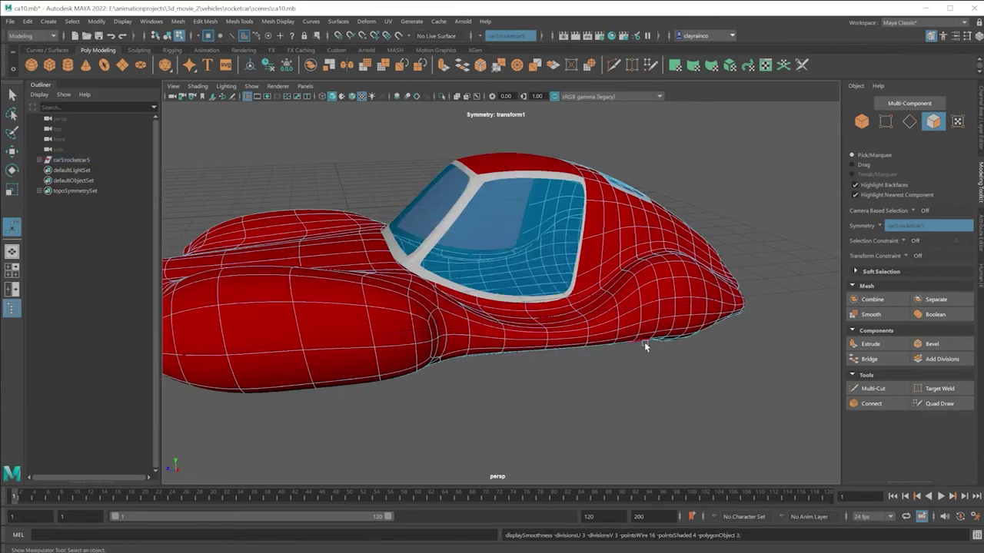
pyautogui.click(529, 208)
pyautogui.moveTo(528, 208); pyautogui.dragTo(556, 201, button='right')
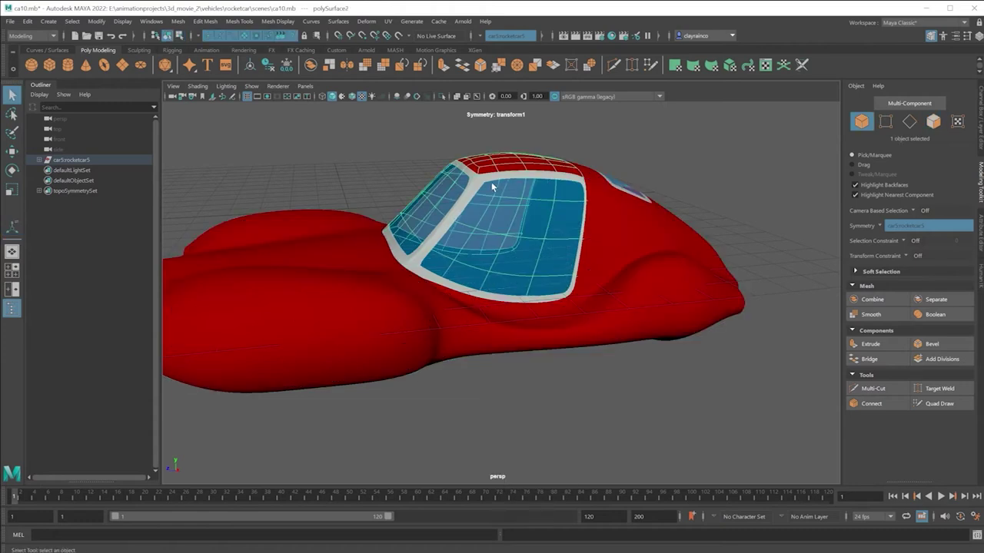
# Try moving the extracted canopy up about 1.06 units in Y off the body, and undo the move
pyautogui.press('w')
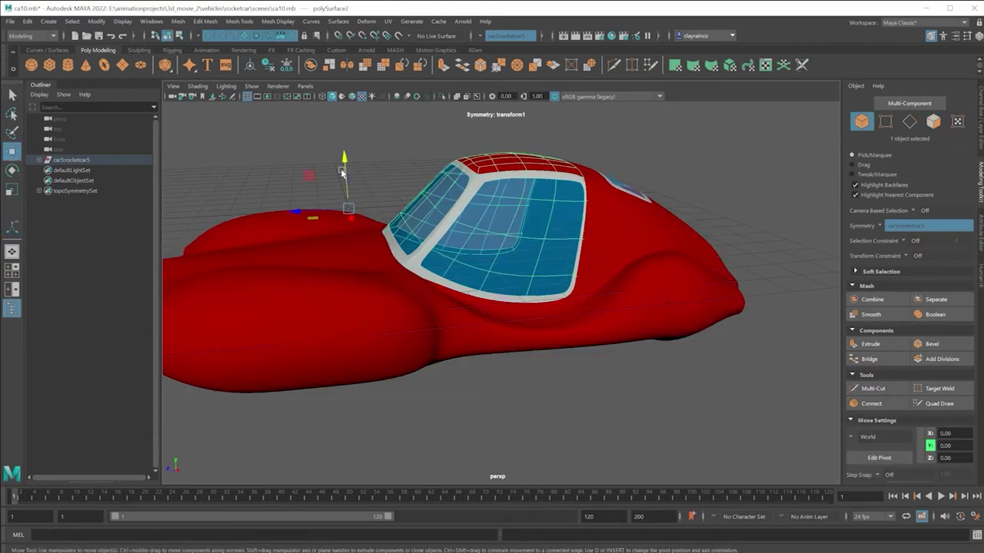
pyautogui.moveTo(343, 170); pyautogui.dragTo(343, 129)
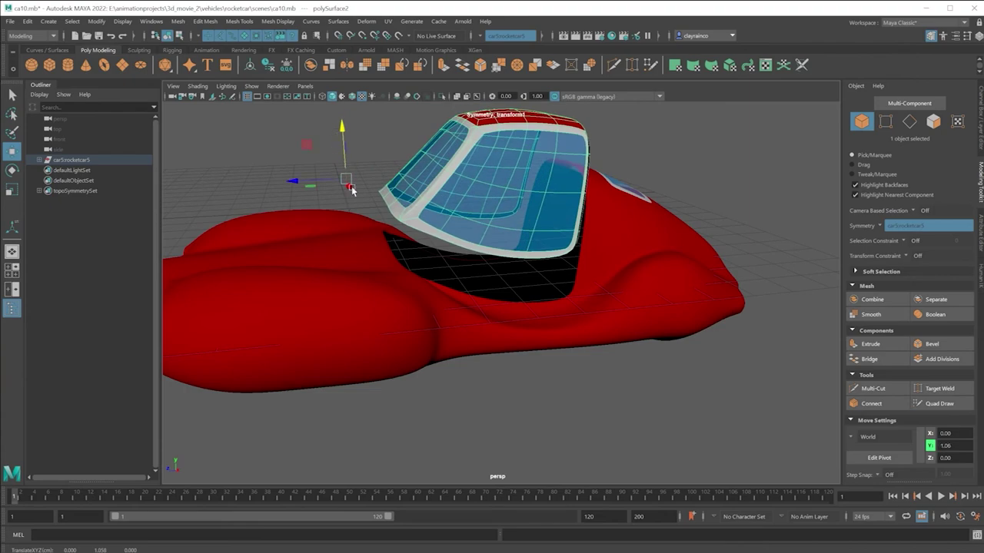
pyautogui.keyDown('alt'); pyautogui.moveTo(366, 286); pyautogui.dragTo(374, 308); pyautogui.keyUp('alt')
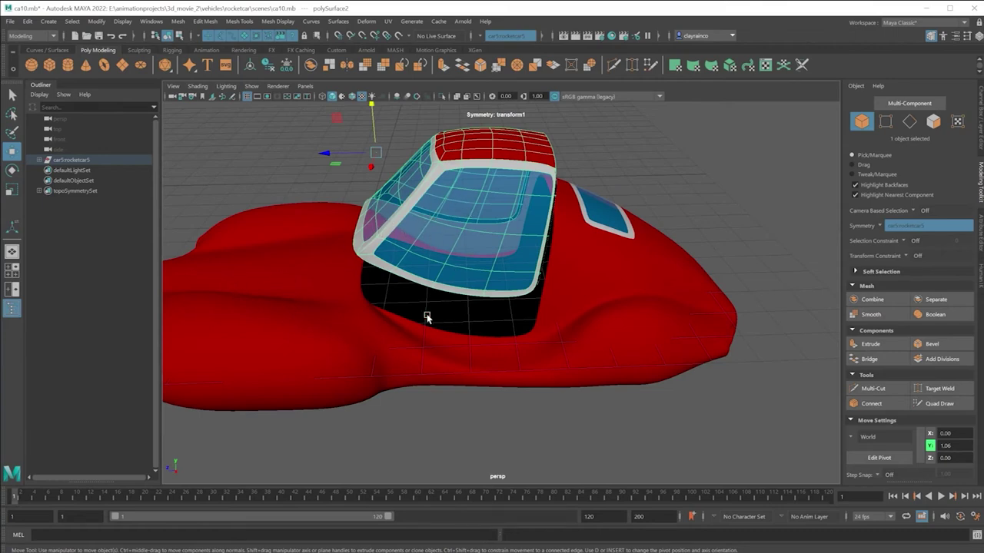
pyautogui.hotkey('ctrl', 'z')
# Select the car body together with the canopy, and export all of the scene as an FBX file named cardemo
pyautogui.scroll(-5, 492, 375)
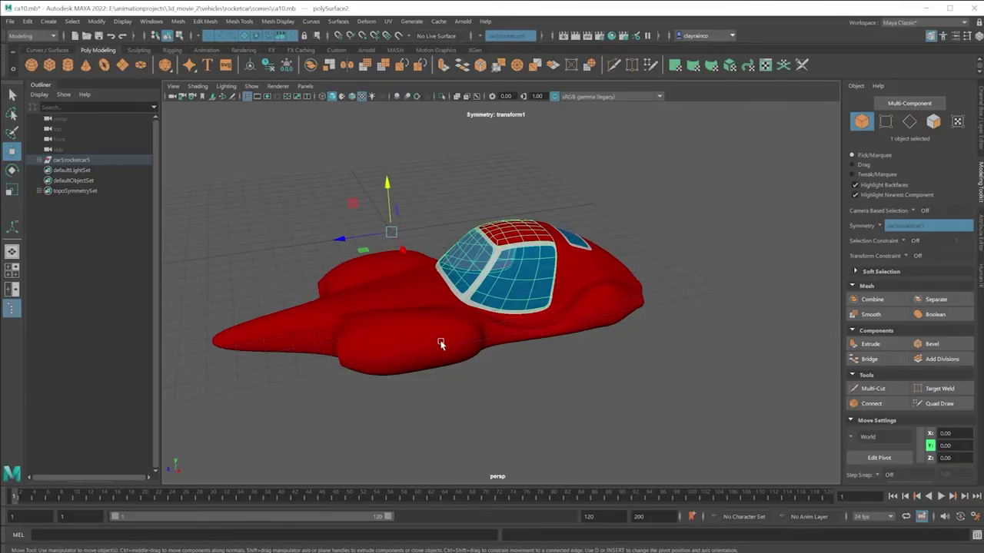
pyautogui.keyDown('shift'); pyautogui.click(440, 343); pyautogui.keyUp('shift')
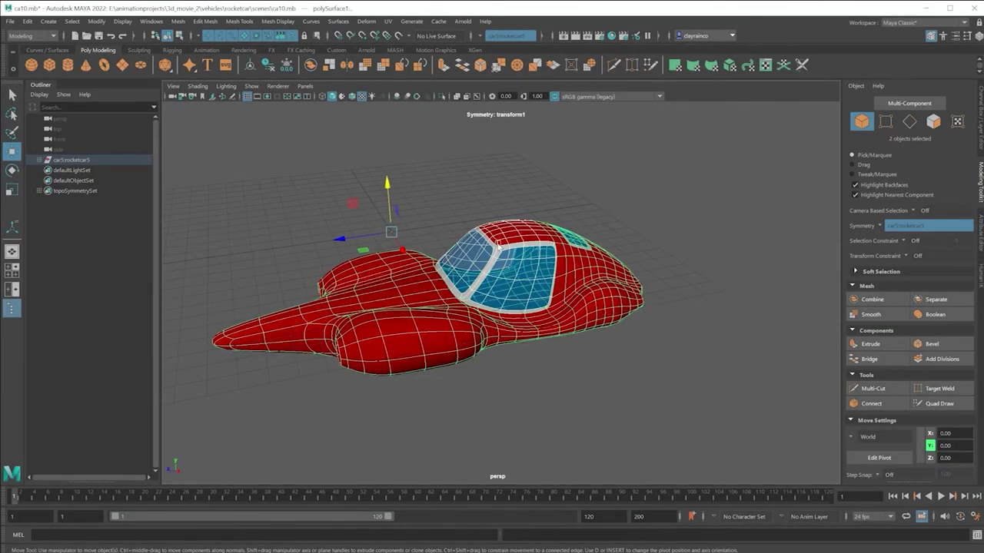
pyautogui.click(14, 26)
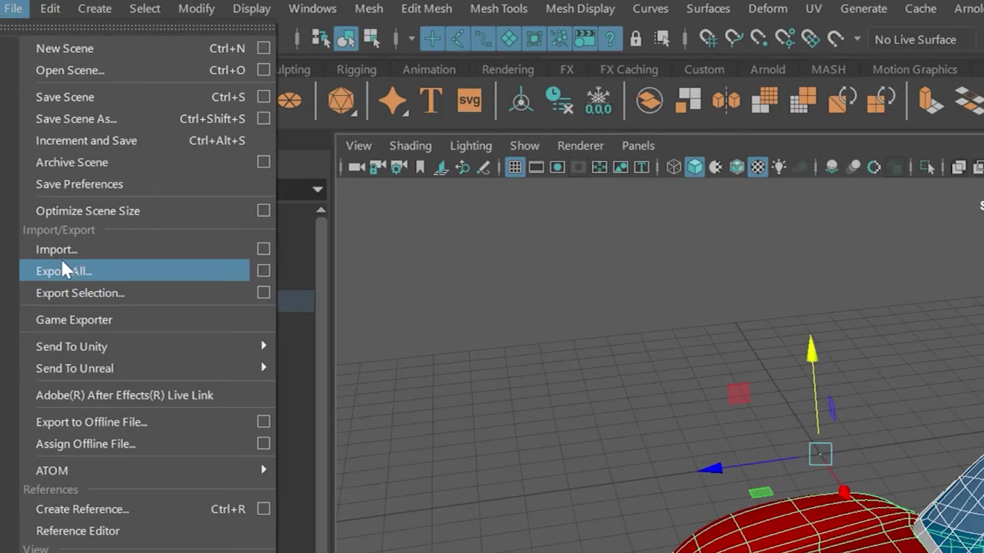
pyautogui.click(35, 146)
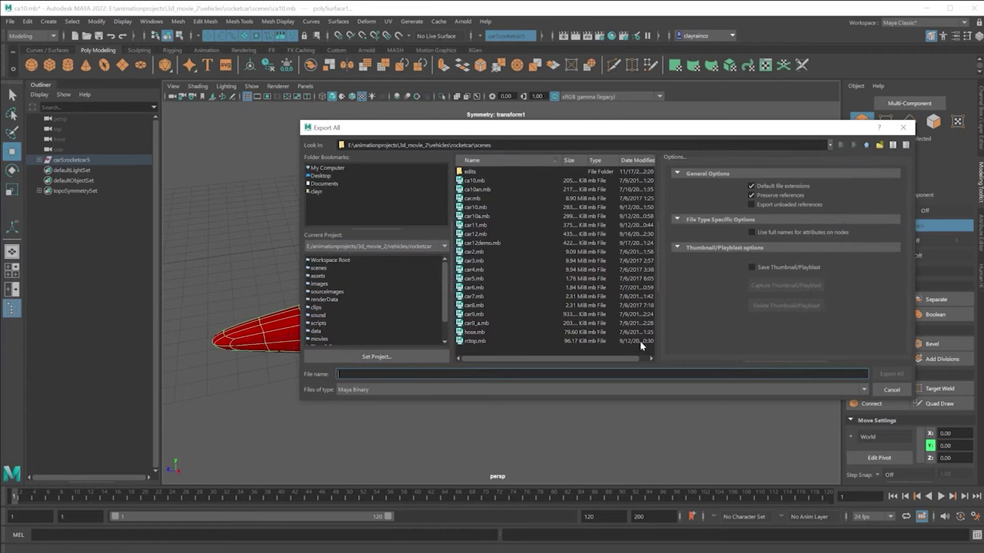
pyautogui.write('cardemo')
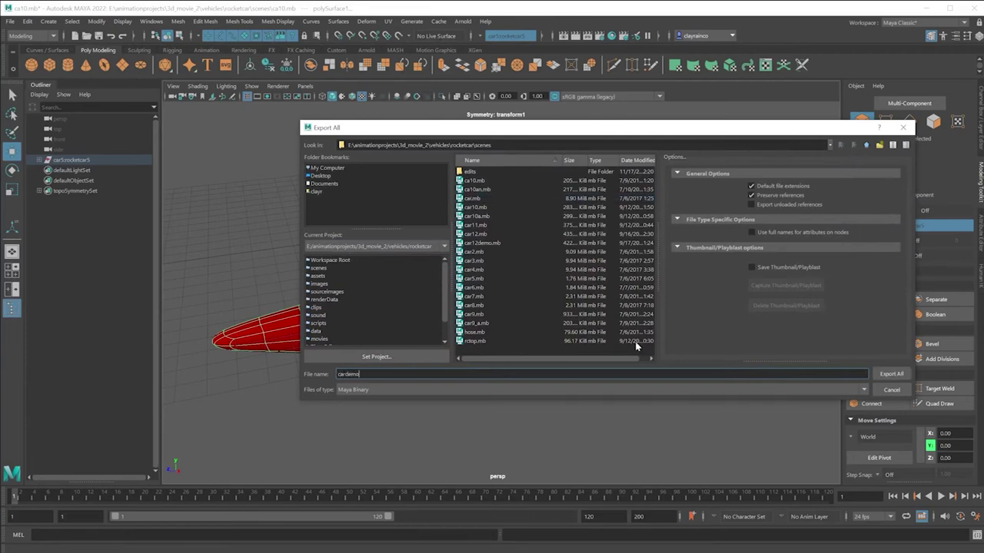
pyautogui.click(425, 389)
pyautogui.scroll(-3, 381, 453)
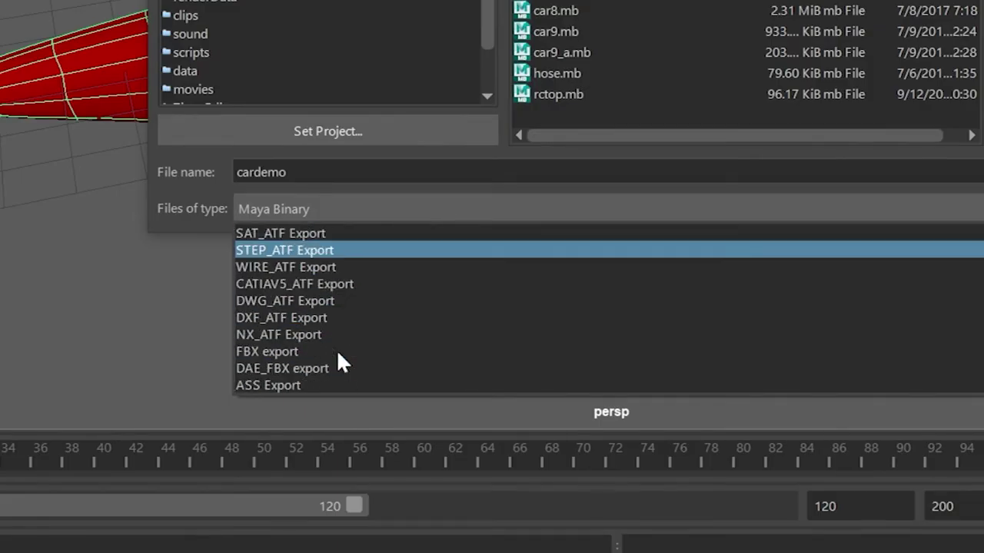
pyautogui.click(293, 349)
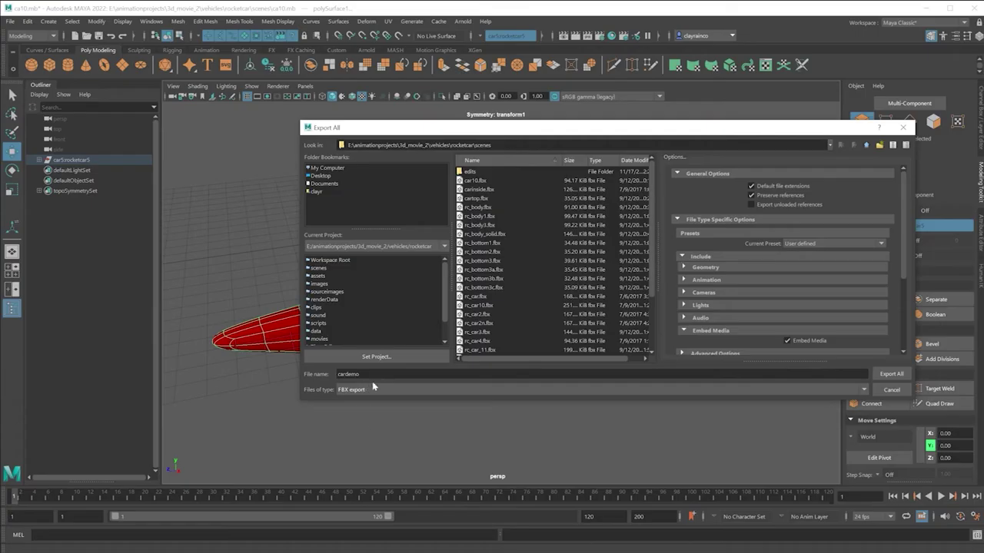
pyautogui.click(889, 374)
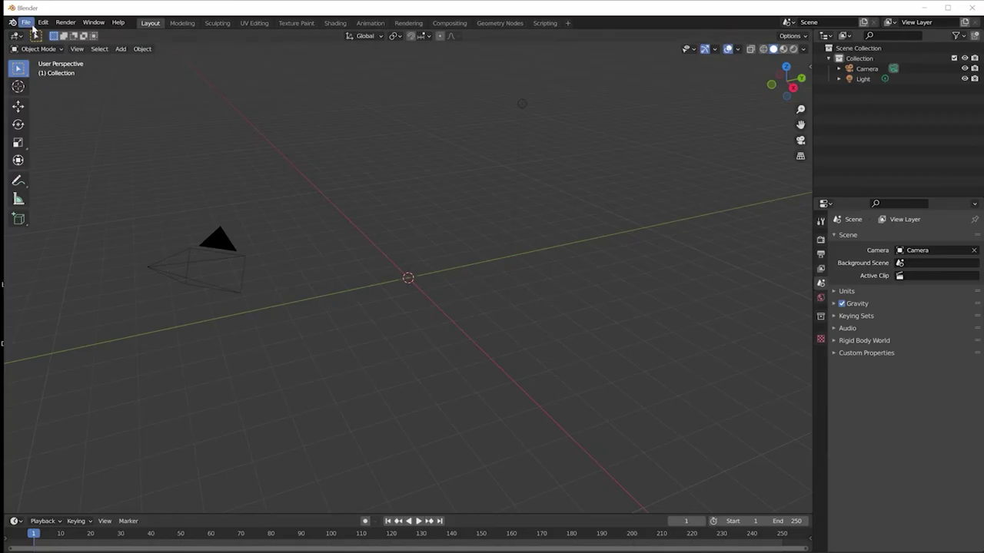
# Switch to Blender, import the exported rocket car FBX file, and select the car body
pyautogui.click(26, 22)
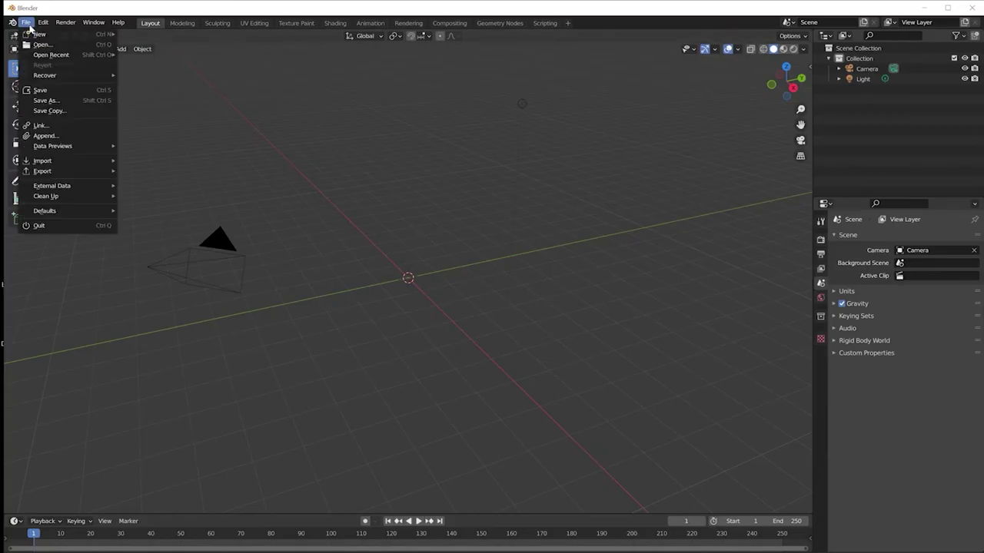
pyautogui.moveTo(68, 162)
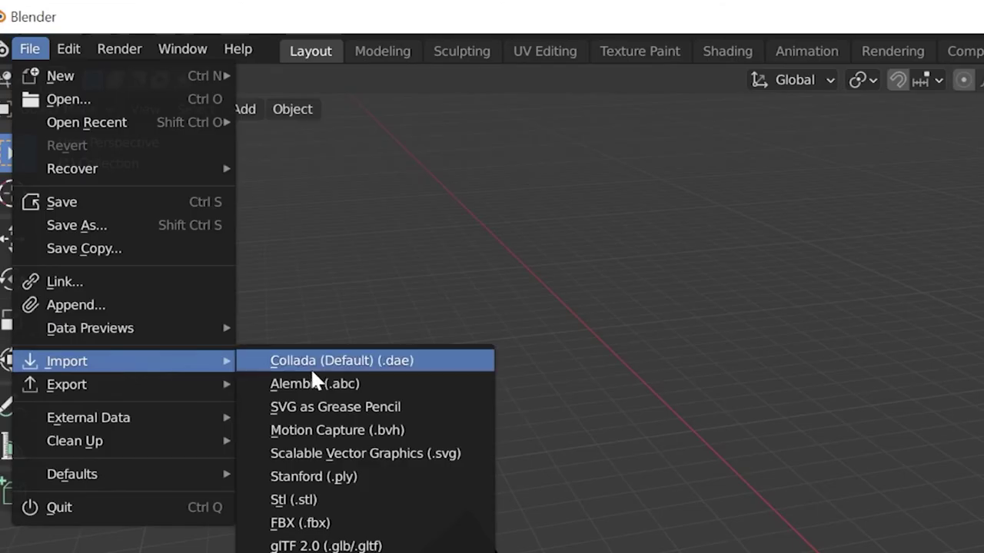
pyautogui.click(307, 523)
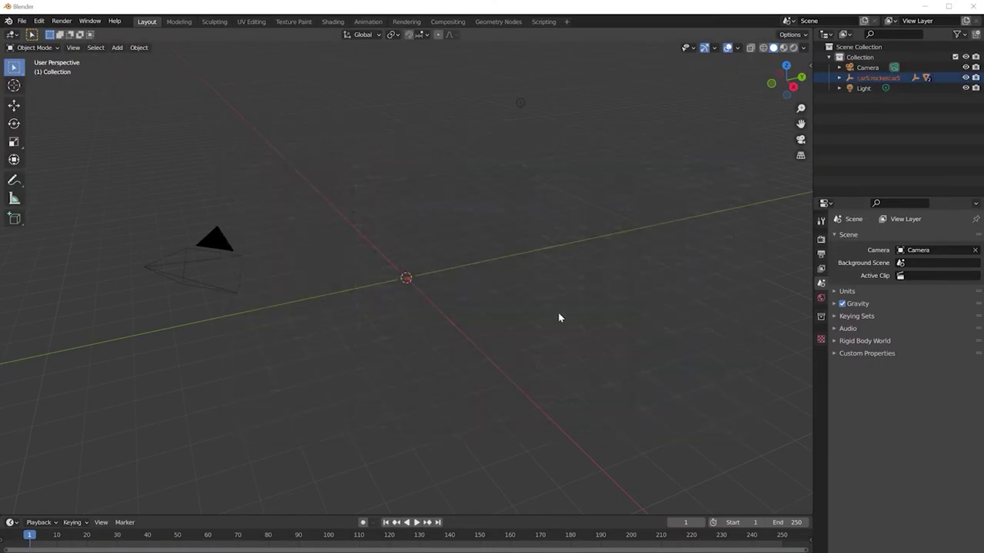
pyautogui.press('KP_Decimal')
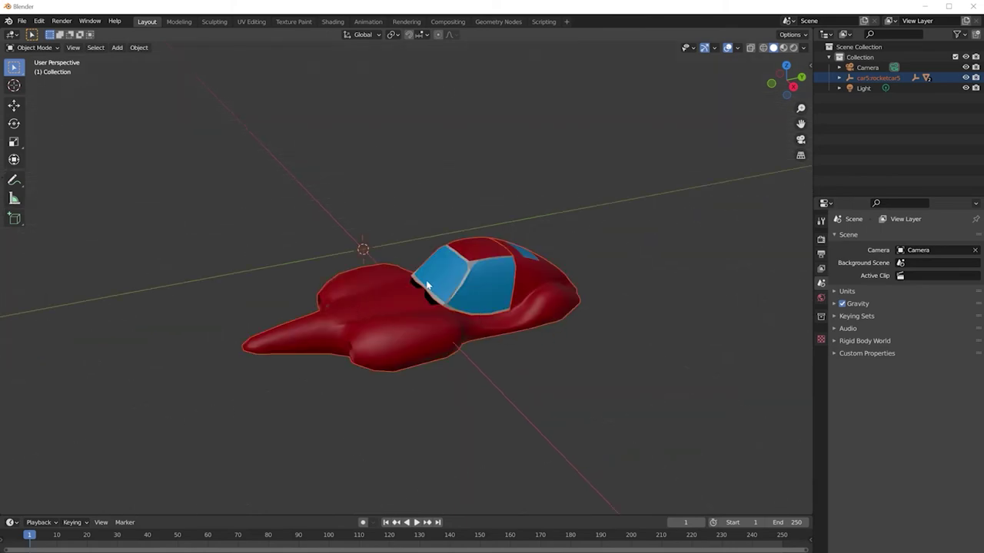
pyautogui.click(395, 305)
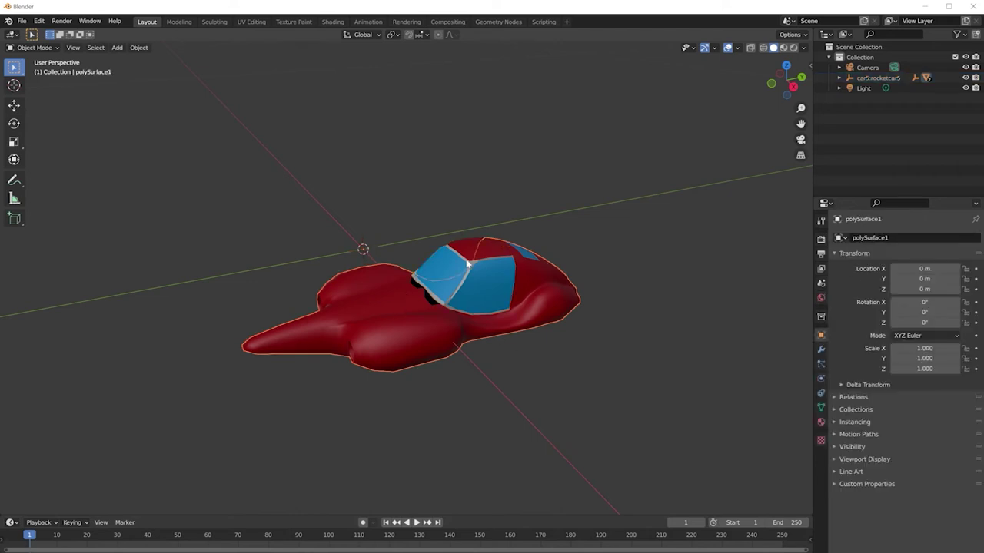
# Select only the car body and add a Solidify modifier to it
pyautogui.keyDown('shift'); pyautogui.click(465, 261); pyautogui.keyUp('shift')
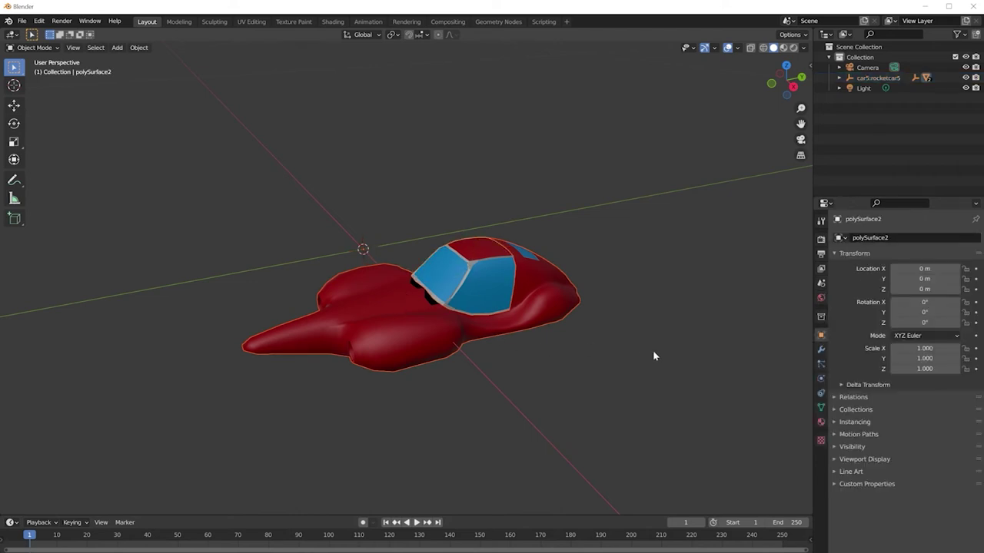
pyautogui.click(607, 316)
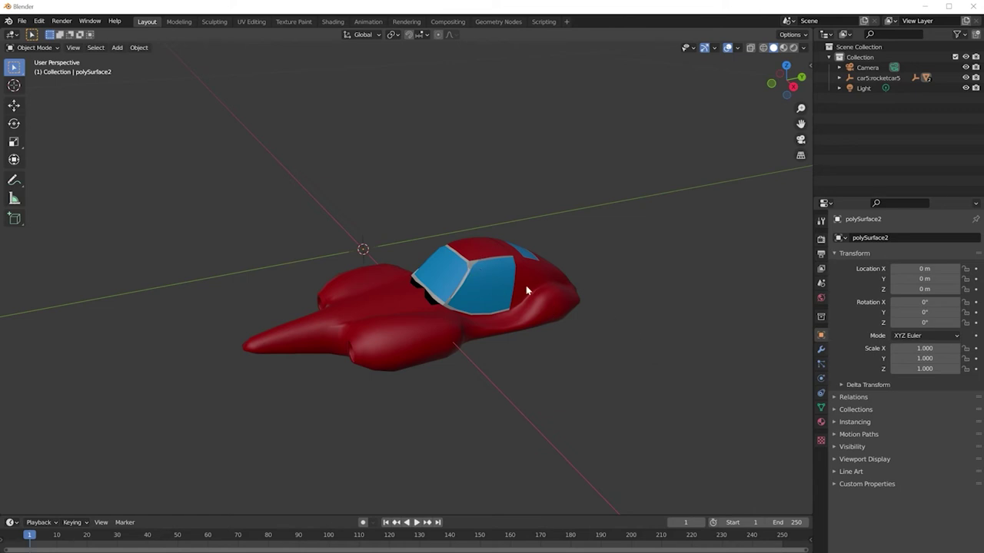
pyautogui.click(538, 308)
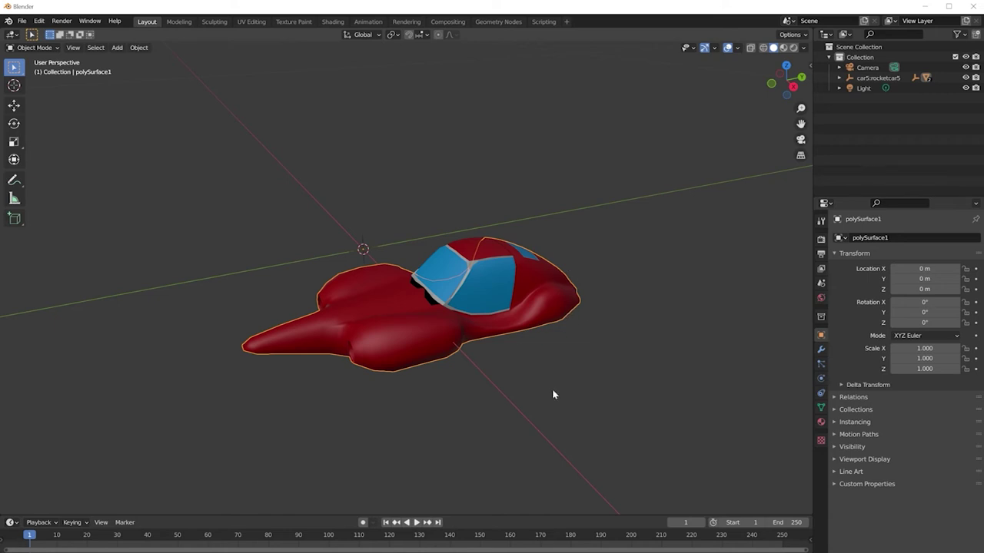
pyautogui.press('ctrl+KP_1')
pyautogui.moveTo(550, 356); pyautogui.dragTo(496, 299, button='middle')
pyautogui.scroll(5, 496, 299)
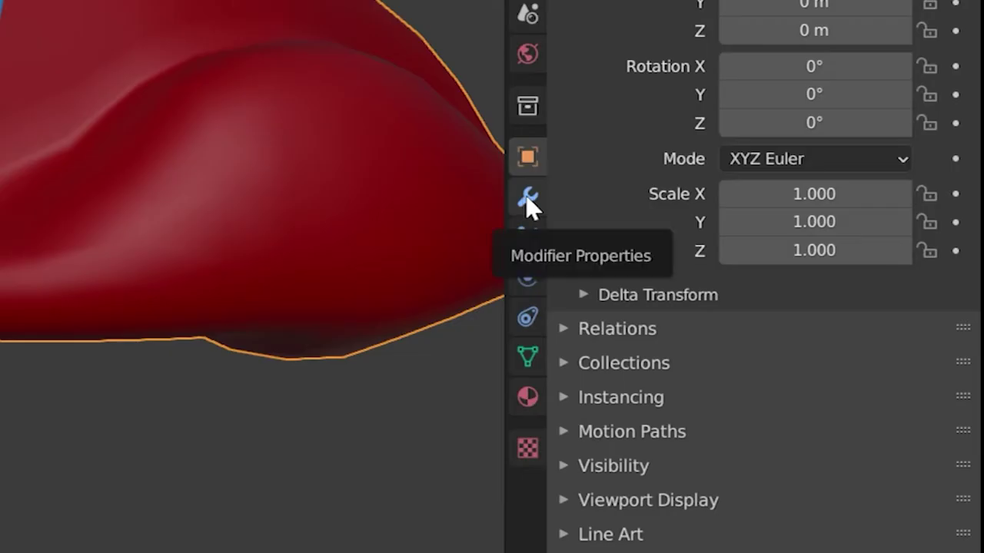
pyautogui.click(529, 204)
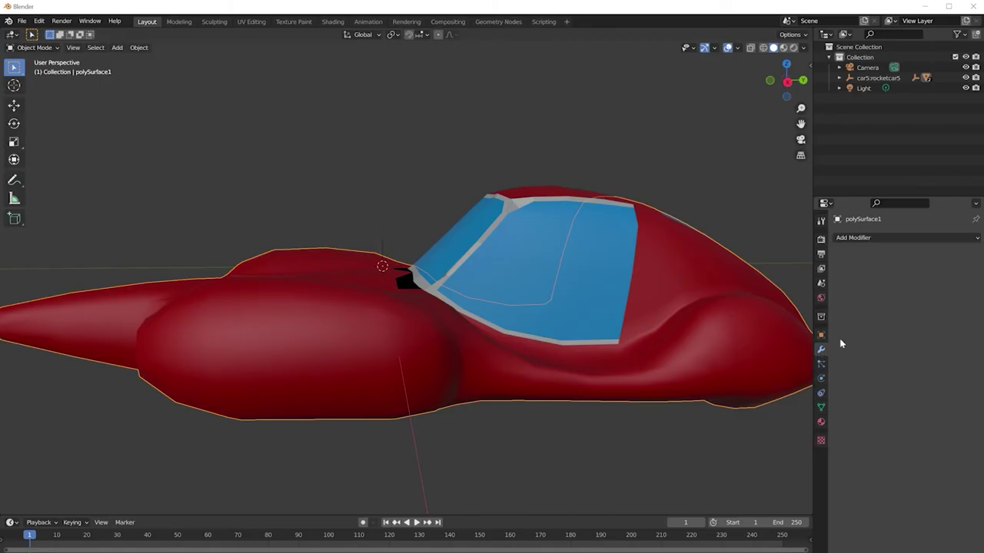
pyautogui.click(864, 239)
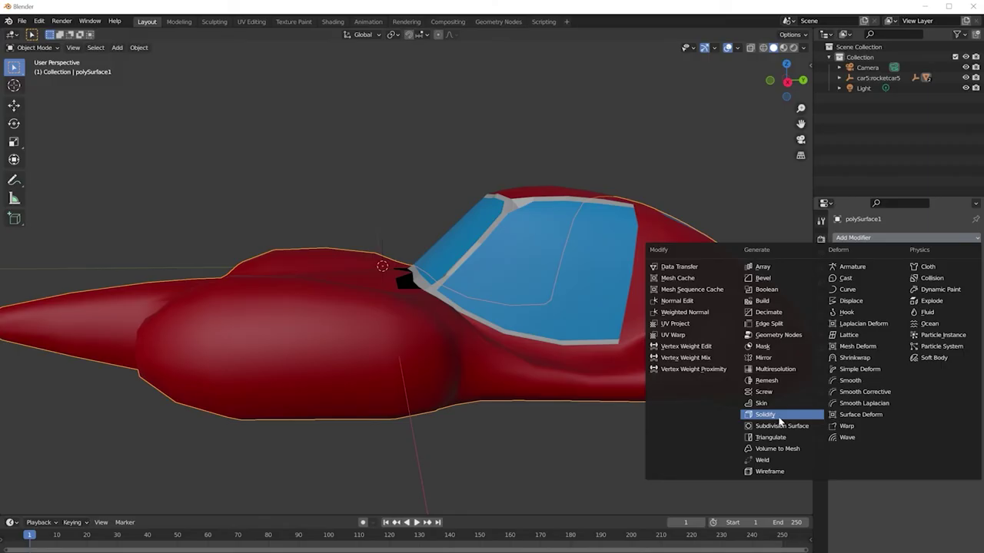
pyautogui.click(523, 493)
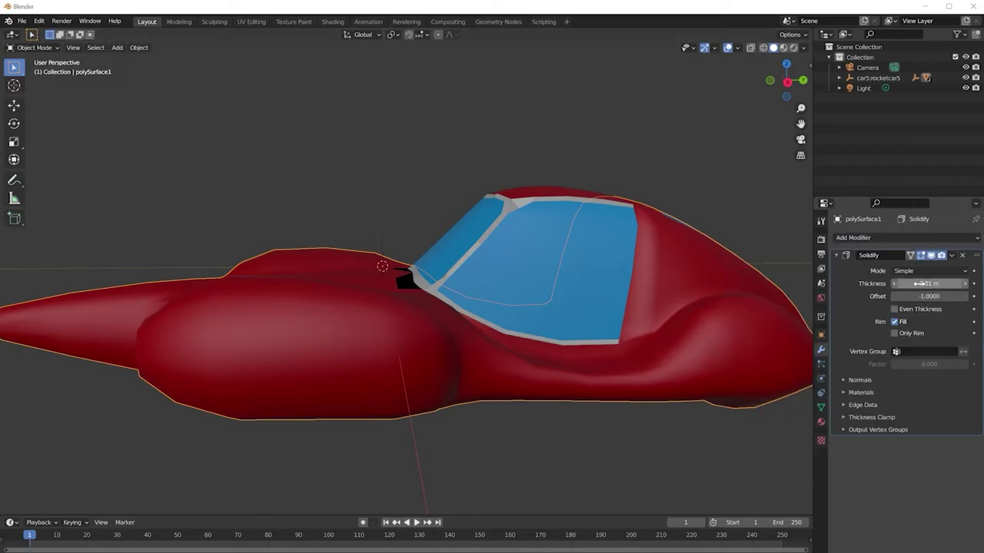
# Set the Solidify thickness of the car body to -0.05 m
pyautogui.click(894, 285)
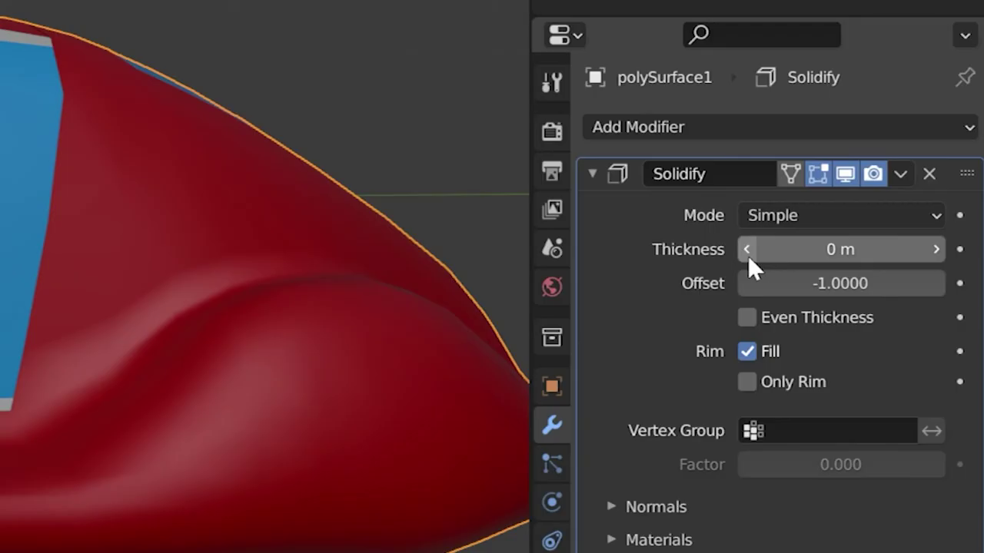
pyautogui.click(747, 249)
pyautogui.click(746, 249)
pyautogui.click(747, 249)
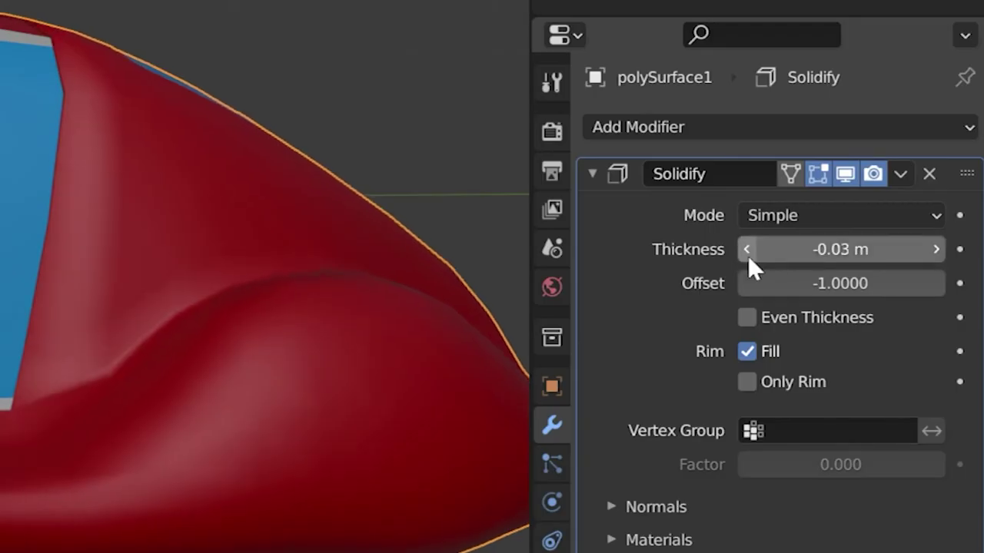
pyautogui.click(746, 249)
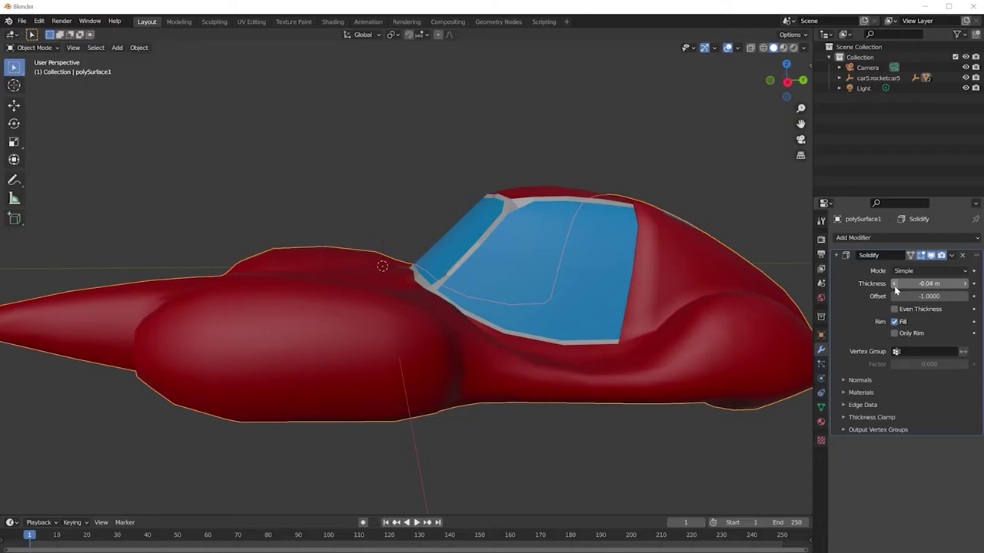
pyautogui.click(894, 285)
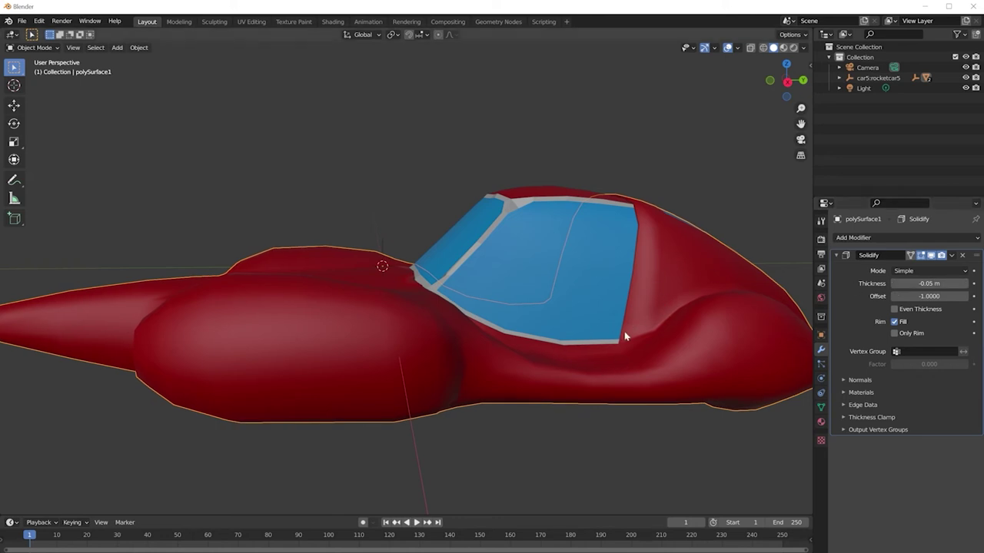
# Delete the canopy to examine the thickened cockpit opening of the car body, and undo the deletion
pyautogui.click(555, 256)
pyautogui.press('Delete')
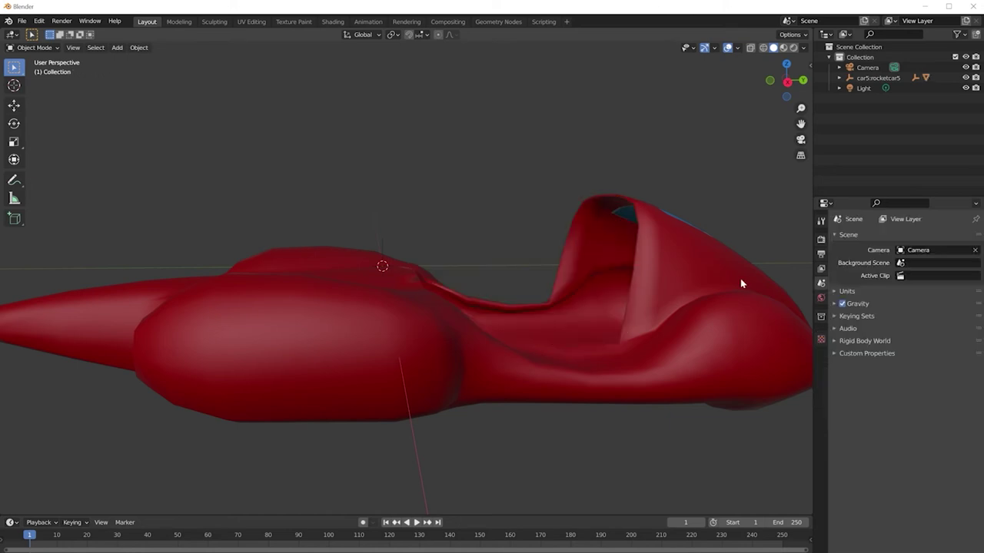
pyautogui.scroll(3, 624, 278)
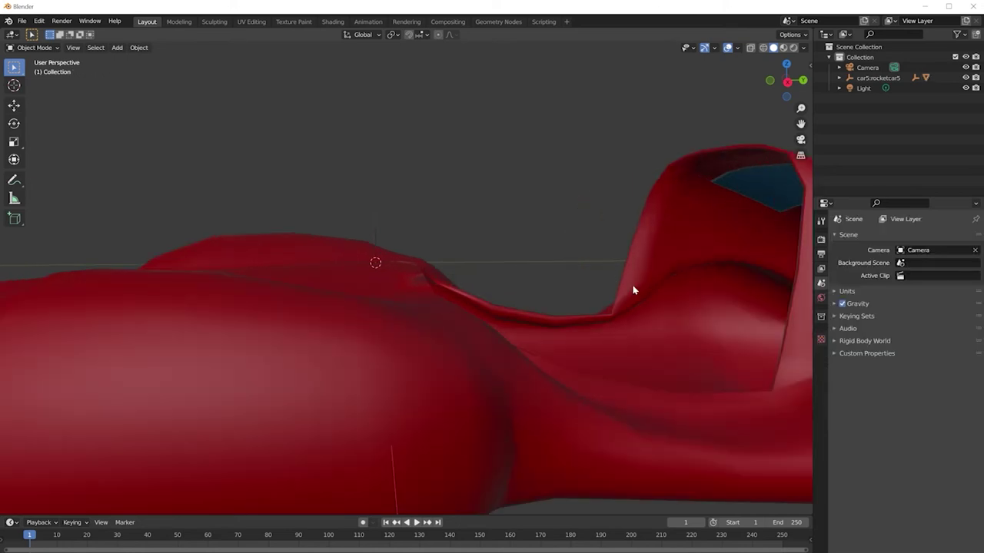
pyautogui.press('KP_1')
pyautogui.moveTo(654, 296); pyautogui.dragTo(507, 313, button='middle')
pyautogui.scroll(-4, 510, 314)
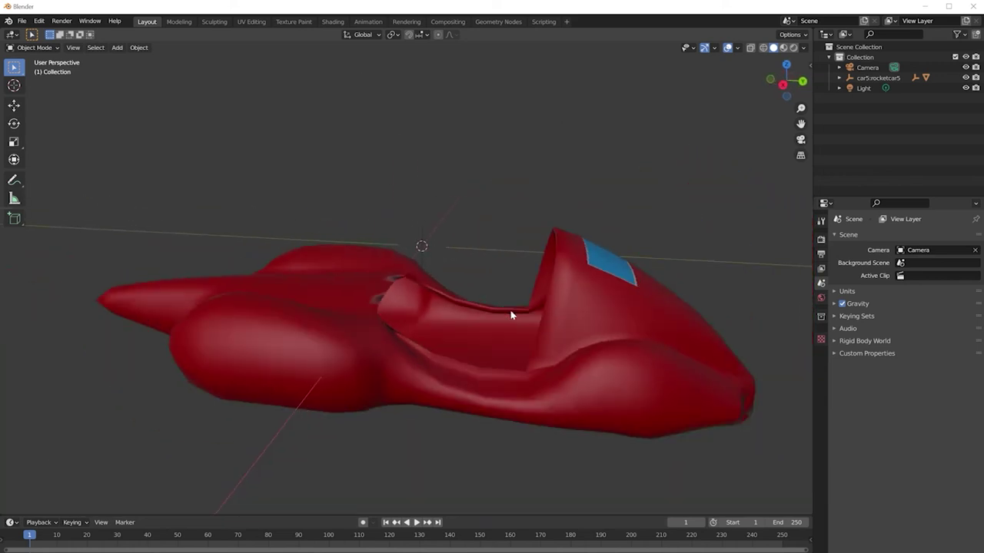
pyautogui.scroll(-3, 511, 314)
pyautogui.scroll(2, 512, 314)
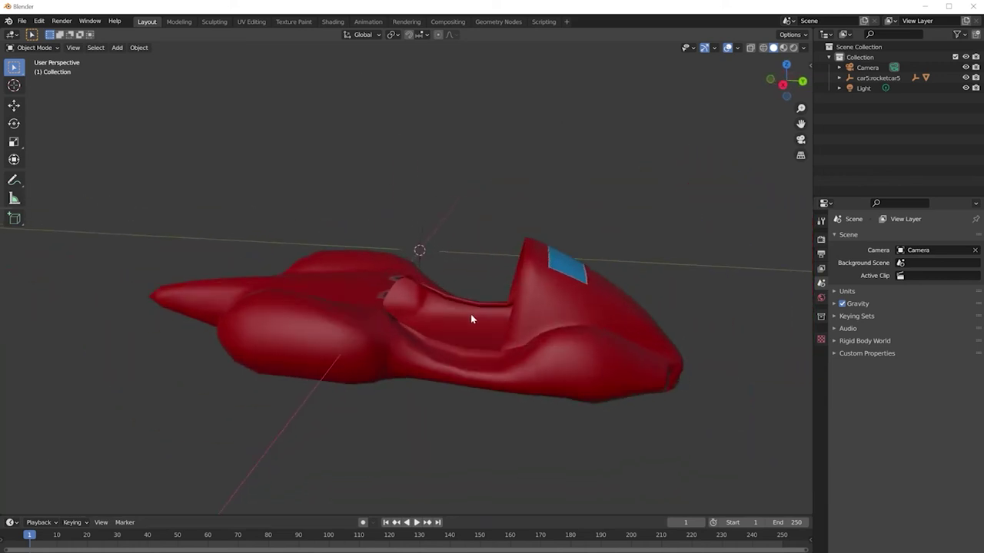
pyautogui.scroll(3, 472, 319)
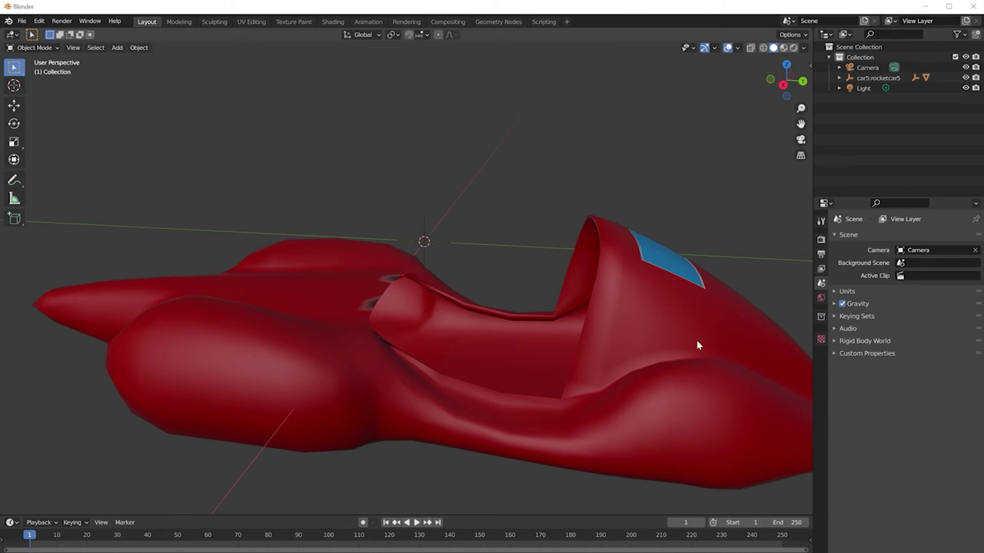
pyautogui.click(628, 329)
pyautogui.hotkey('ctrl', 'z')
pyautogui.hotkey('ctrl', 'z')
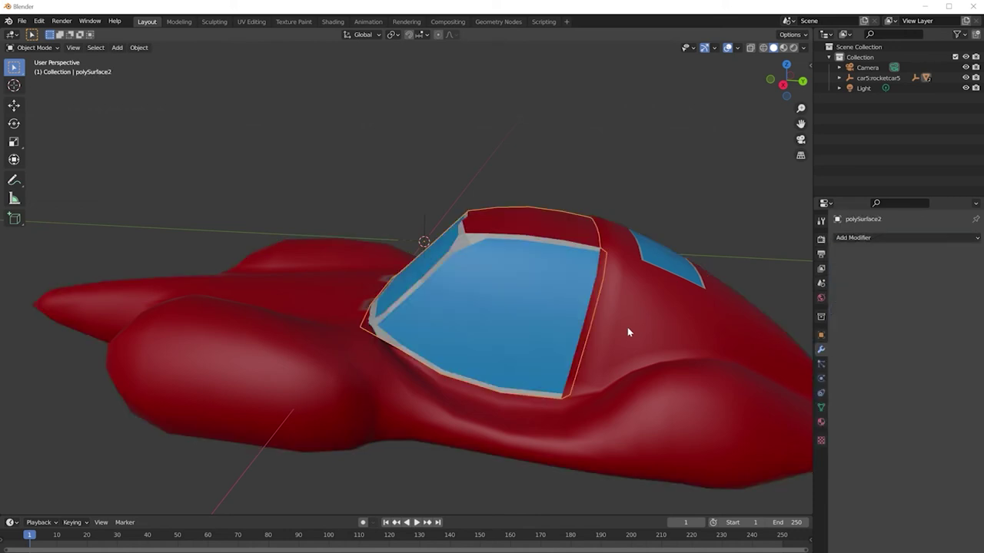
# Copy the Solidify modifier from the car body to the canopy, with the body as the active object
pyautogui.click(608, 312)
pyautogui.click(512, 262)
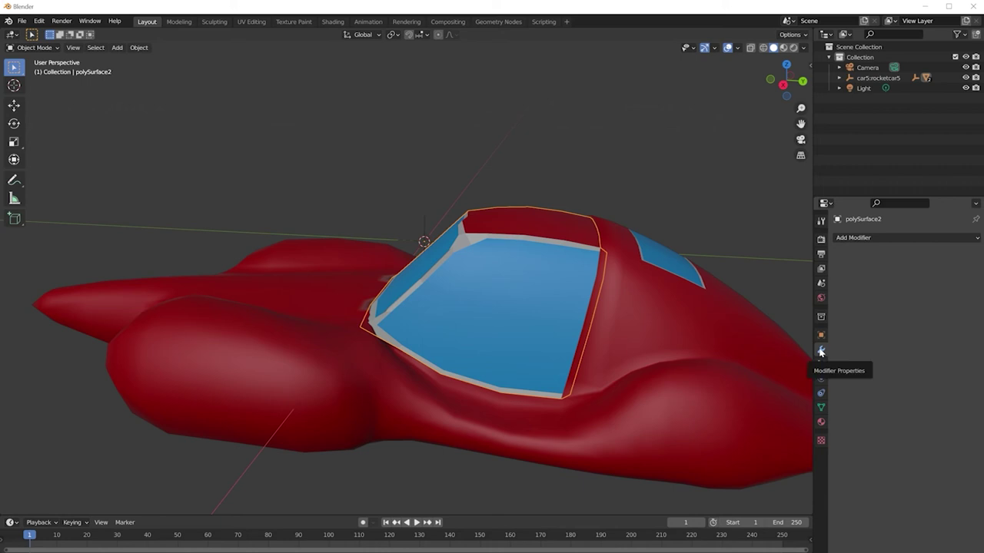
pyautogui.click(691, 335)
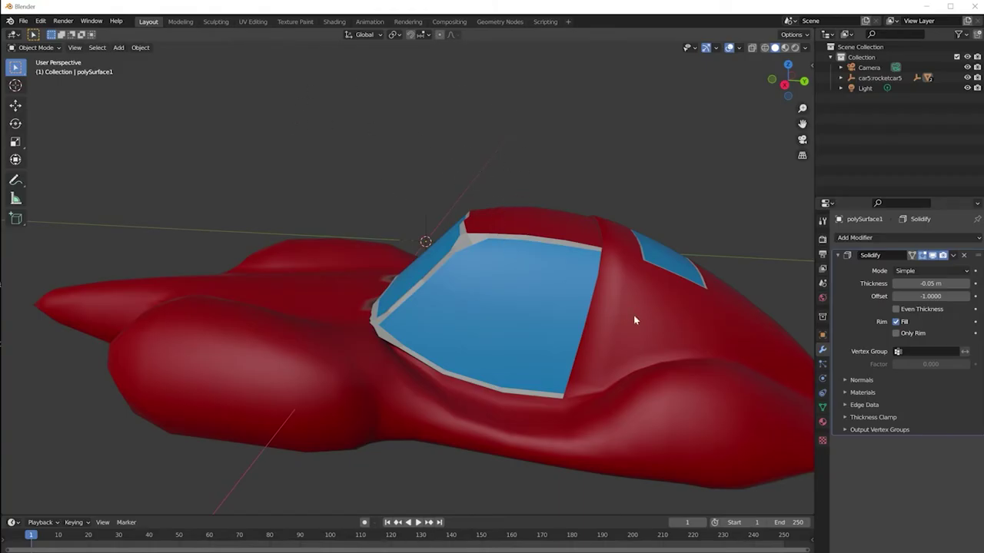
pyautogui.click(503, 240)
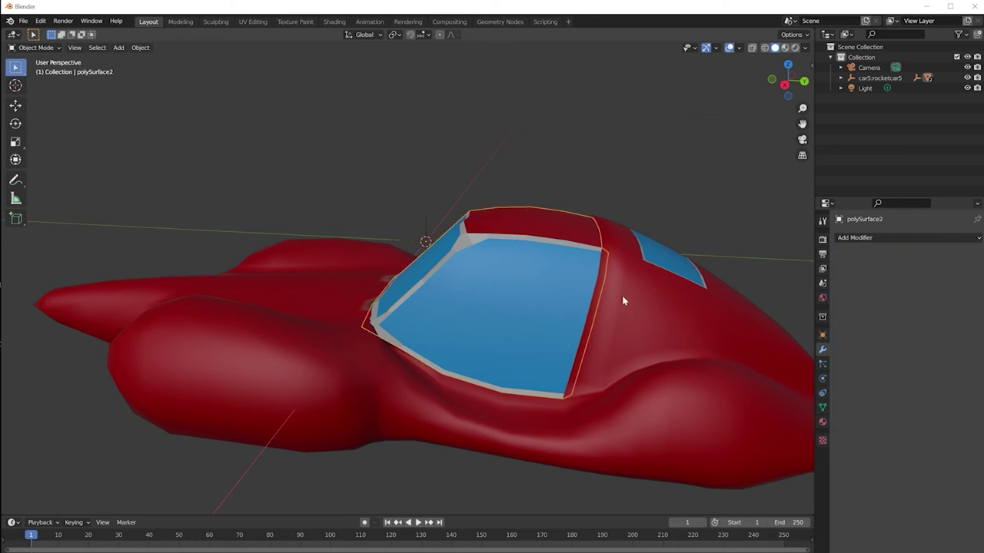
pyautogui.click(649, 306)
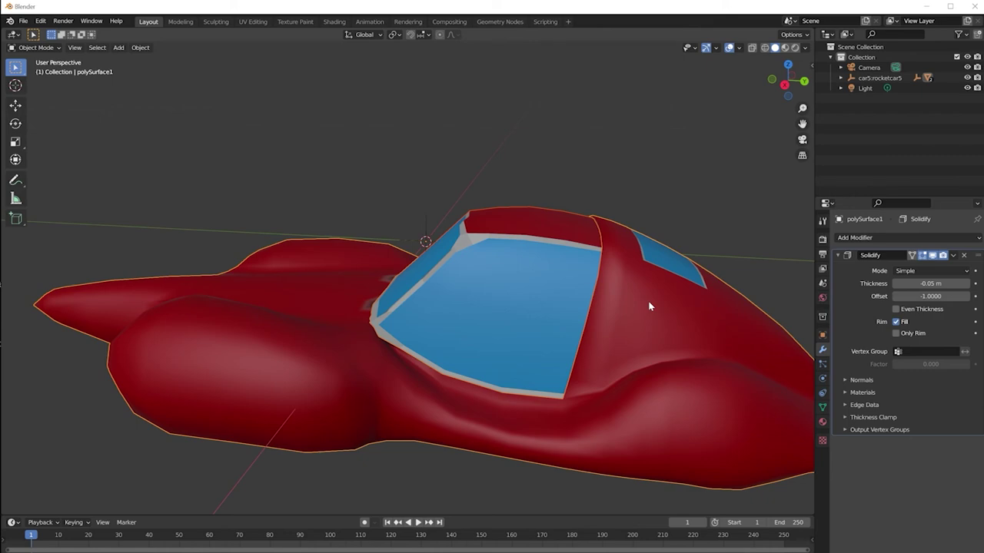
pyautogui.hotkey('ctrl', 'l')
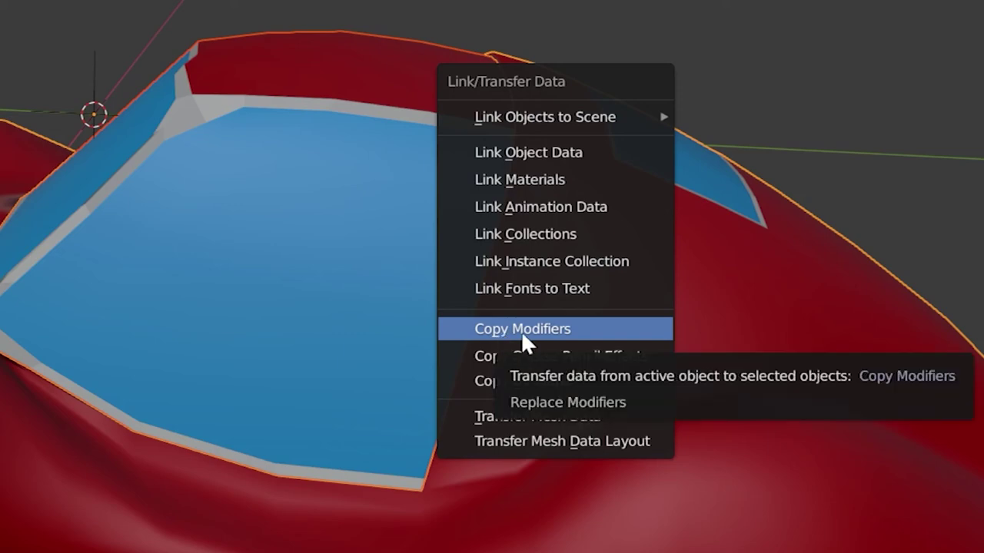
pyautogui.click(521, 337)
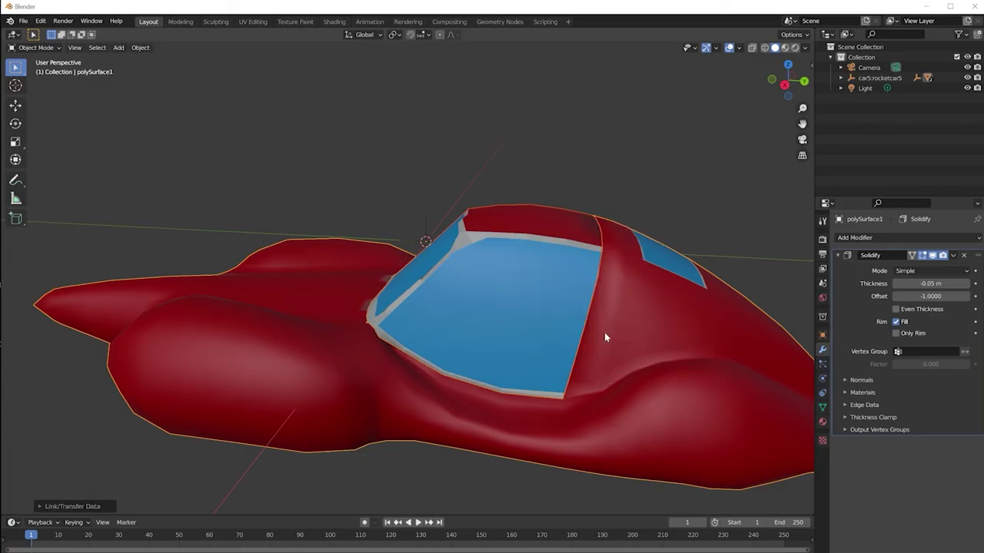
# Compare the Solidify settings of the canopy and body, and try a thickness of about 0.19 m on the canopy
pyautogui.click(538, 350)
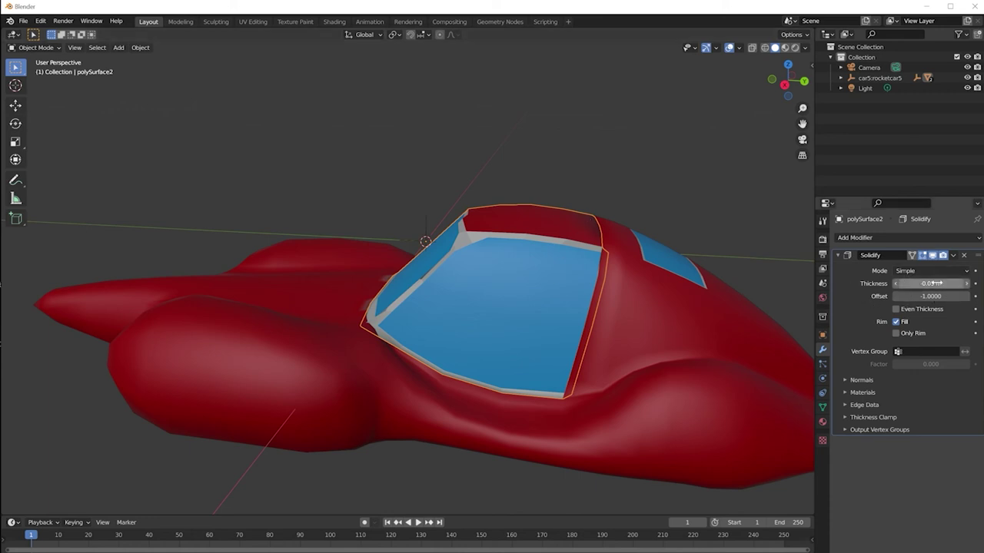
pyautogui.click(689, 315)
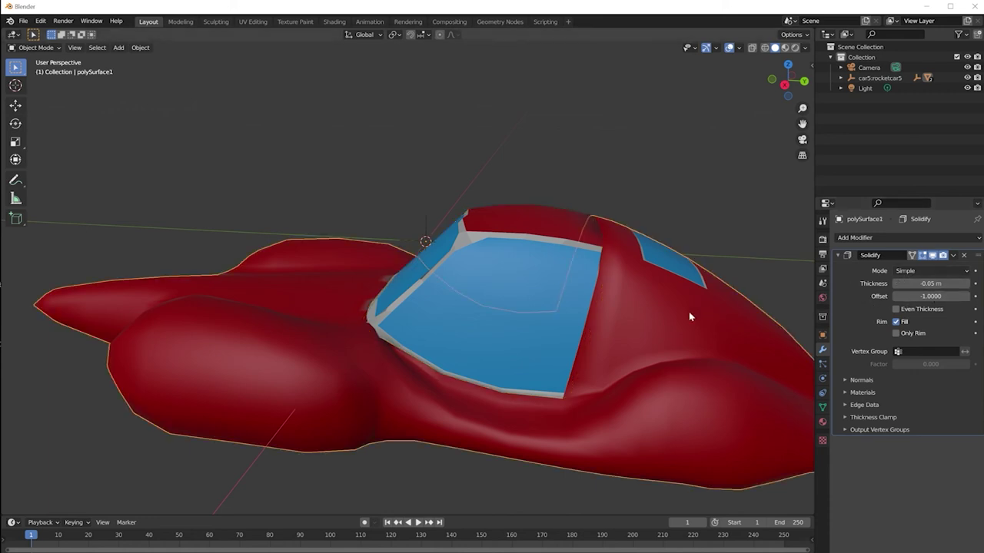
pyautogui.click(523, 244)
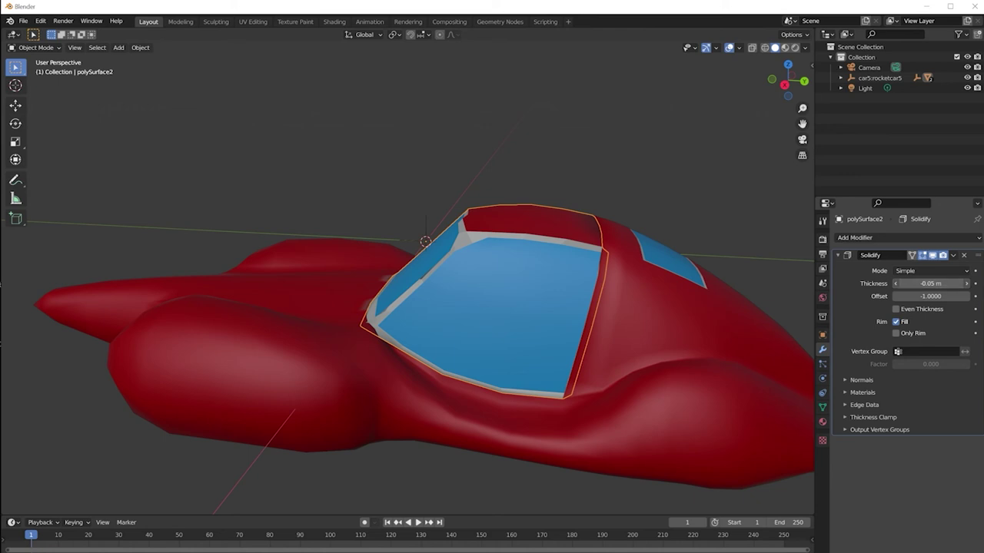
pyautogui.moveTo(930, 284)
pyautogui.mouseDown()
pyautogui.moveTo(947, 283)
pyautogui.moveTo(938, 284)
pyautogui.mouseUp()
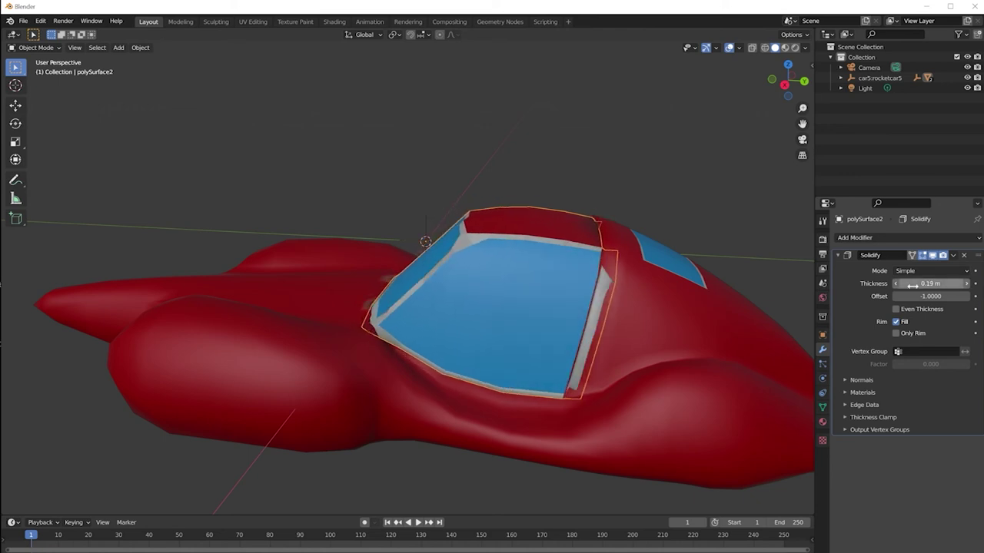
# Select the whole rocket car, including the body, the canopy and their parent empty
pyautogui.scroll(-1, 452, 316)
pyautogui.moveTo(452, 320); pyautogui.dragTo(110, 204)
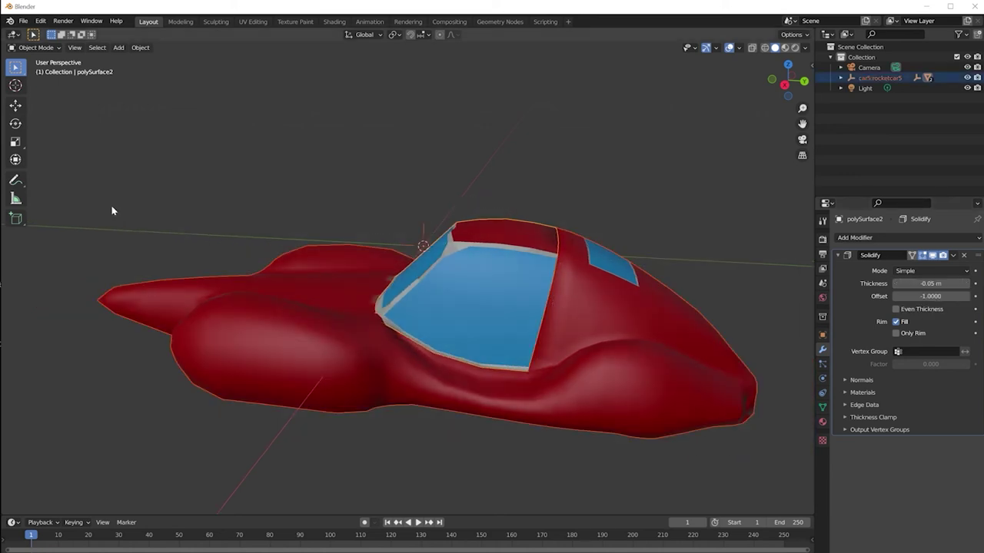
pyautogui.moveTo(111, 205); pyautogui.dragTo(591, 446, button='middle')
pyautogui.moveTo(592, 445); pyautogui.dragTo(412, 204)
# Export only the selected objects as an FBX file named carparts2.fbx in the vehicles folder
pyautogui.click(23, 21)
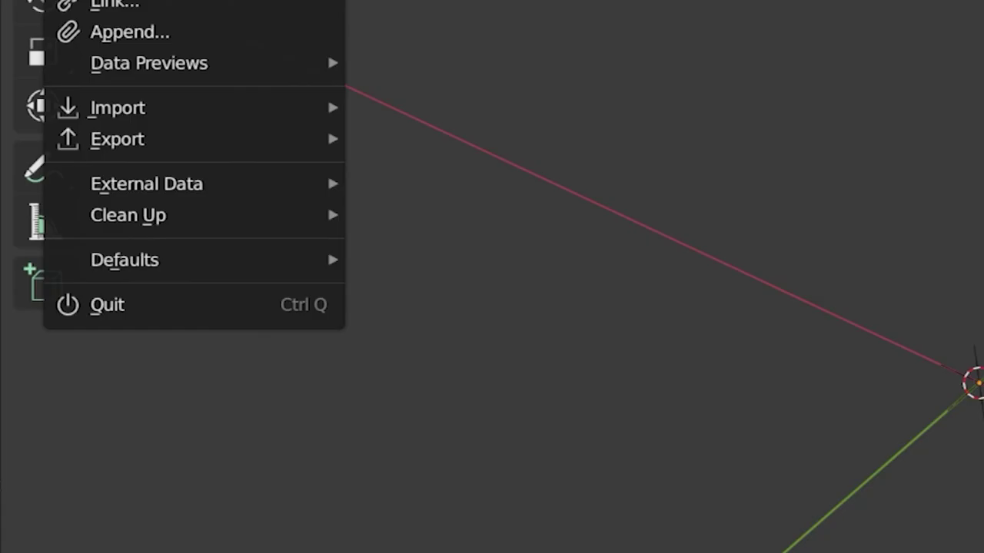
pyautogui.moveTo(69, 172)
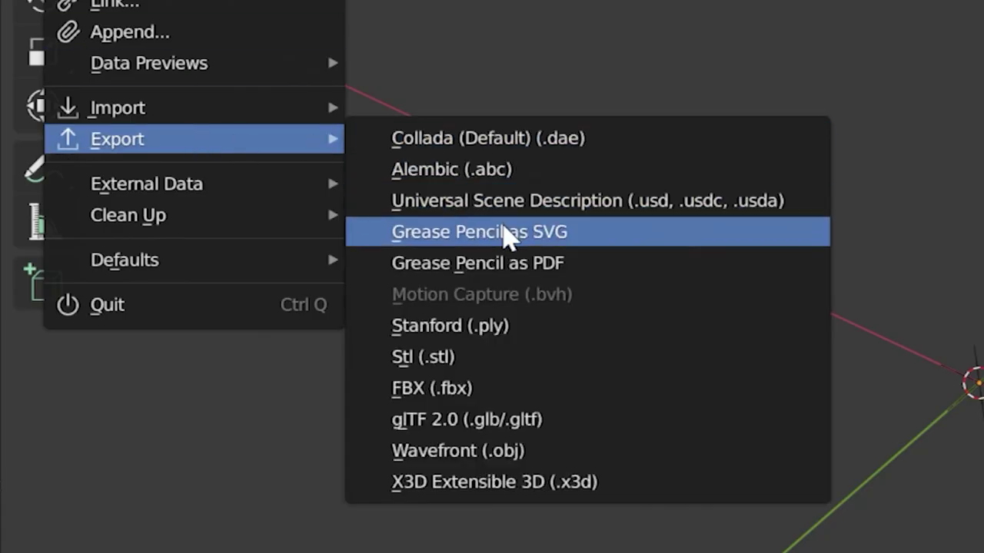
pyautogui.click(474, 398)
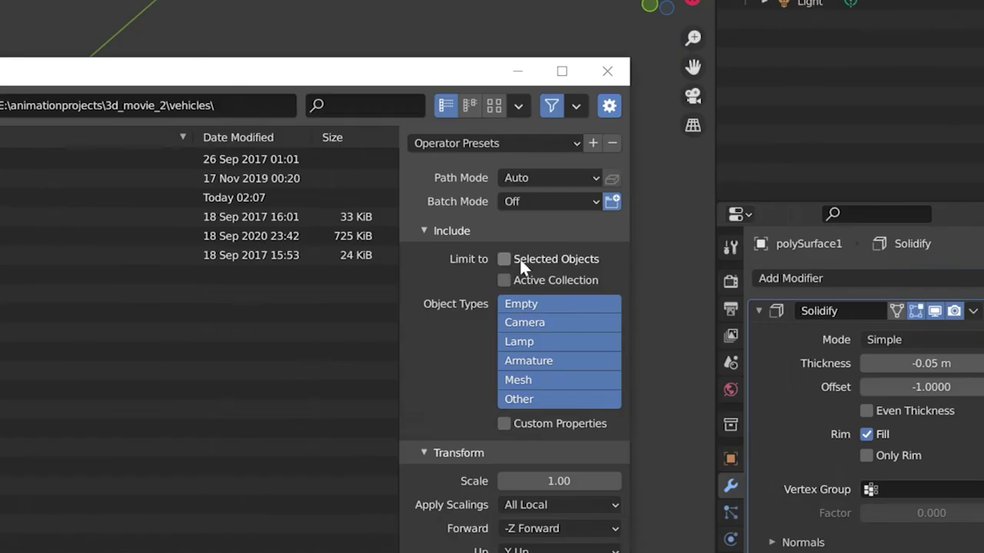
pyautogui.click(506, 259)
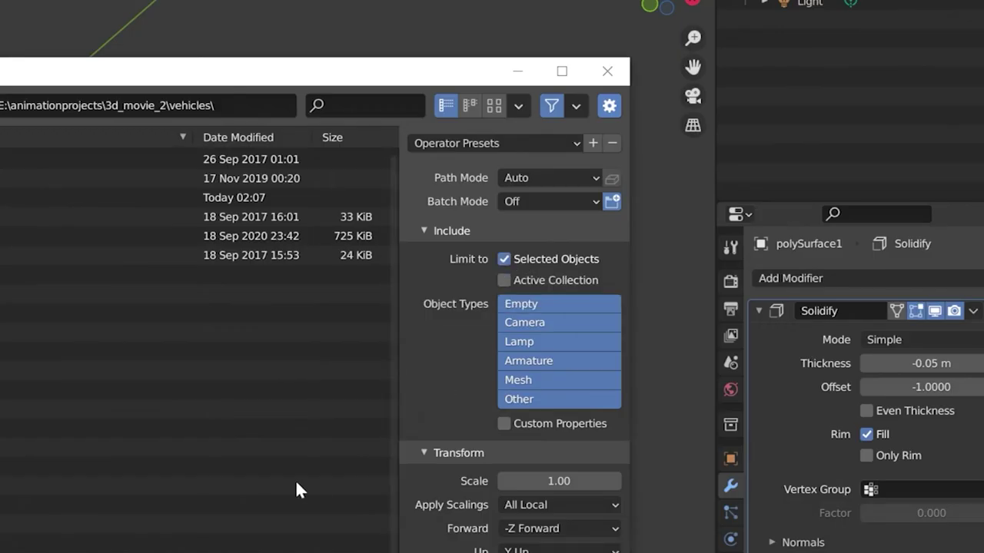
pyautogui.click(410, 434)
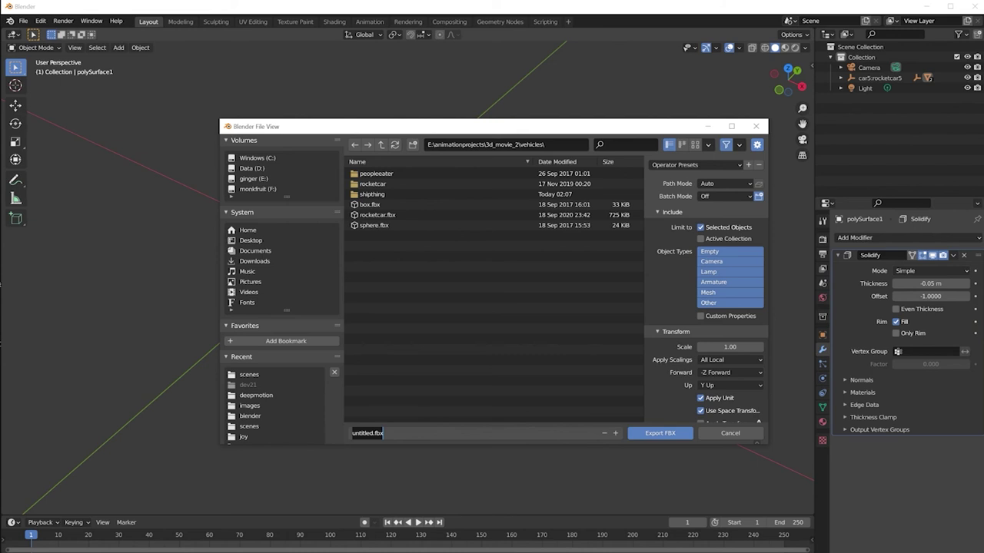
pyautogui.doubleClick(365, 433)
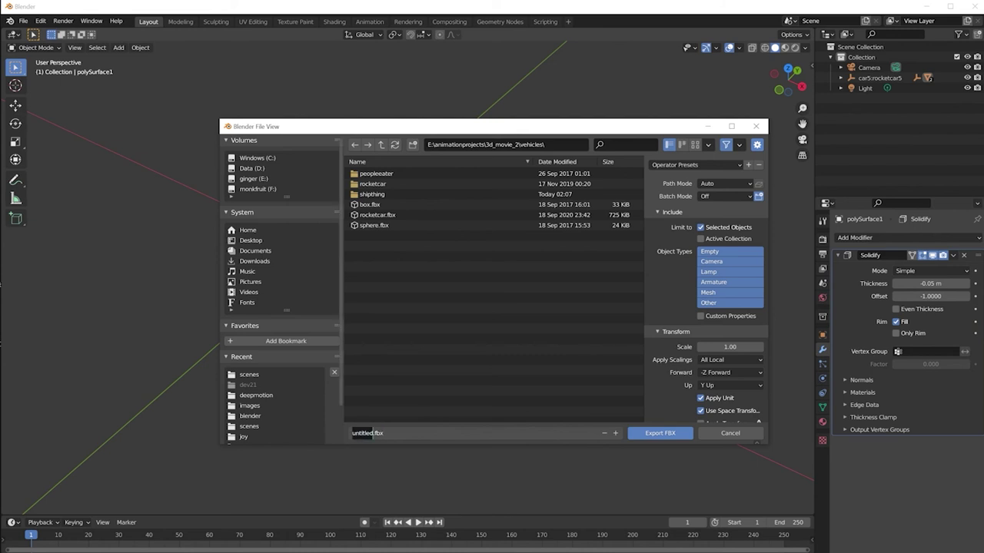
pyautogui.write('carpars')
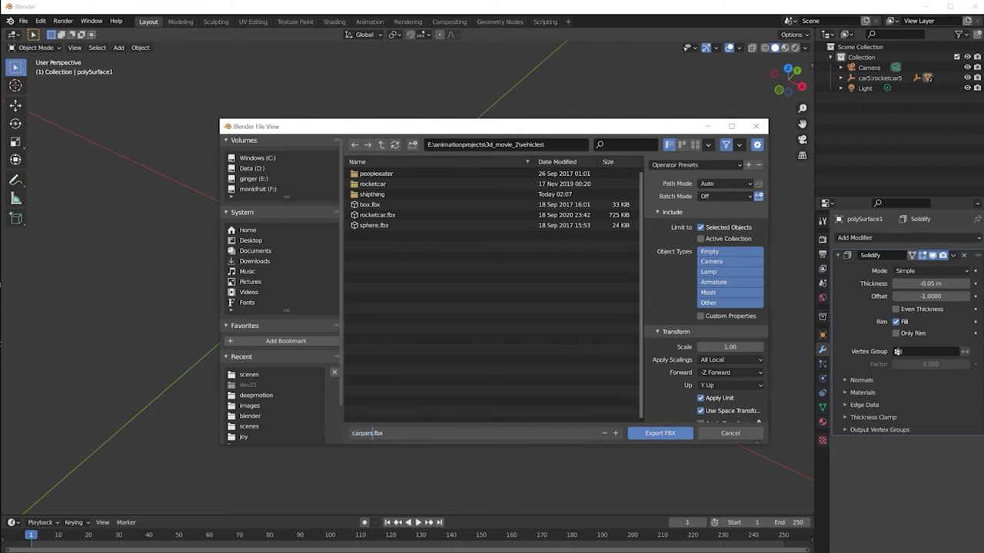
pyautogui.write('ts2')
pyautogui.press('Return')
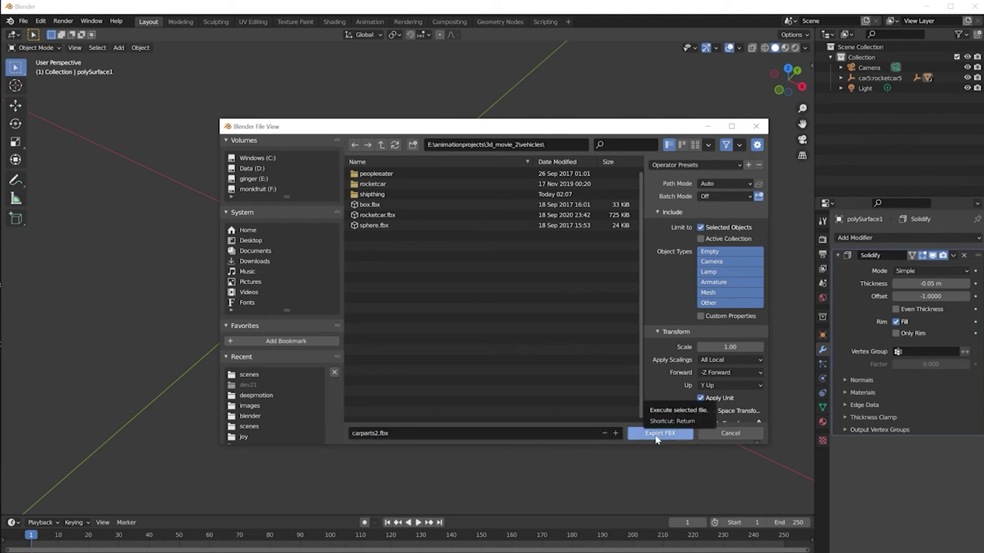
pyautogui.click(657, 435)
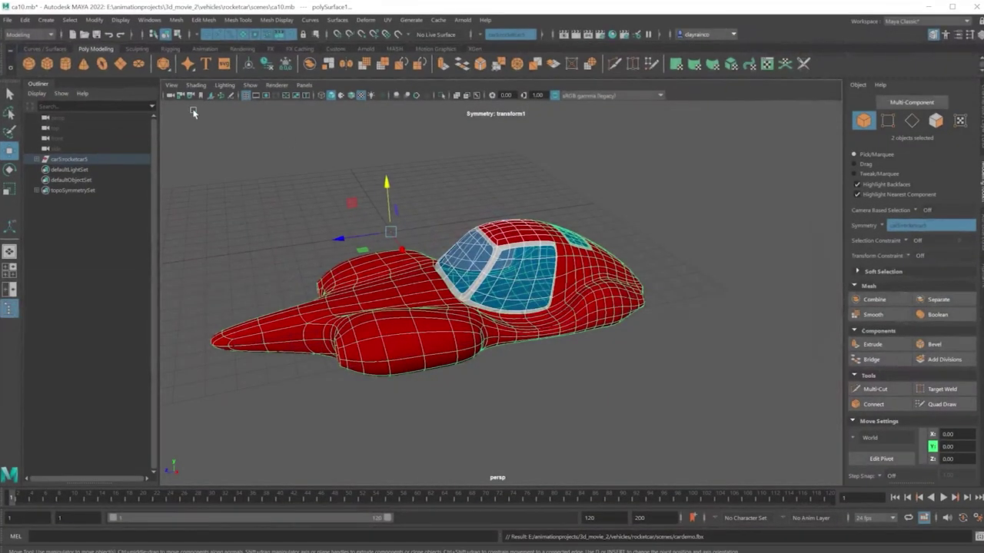
# Switch to Maya and start a new empty scene without saving the changes to ca10.mb
pyautogui.click(8, 20)
pyautogui.click(31, 44)
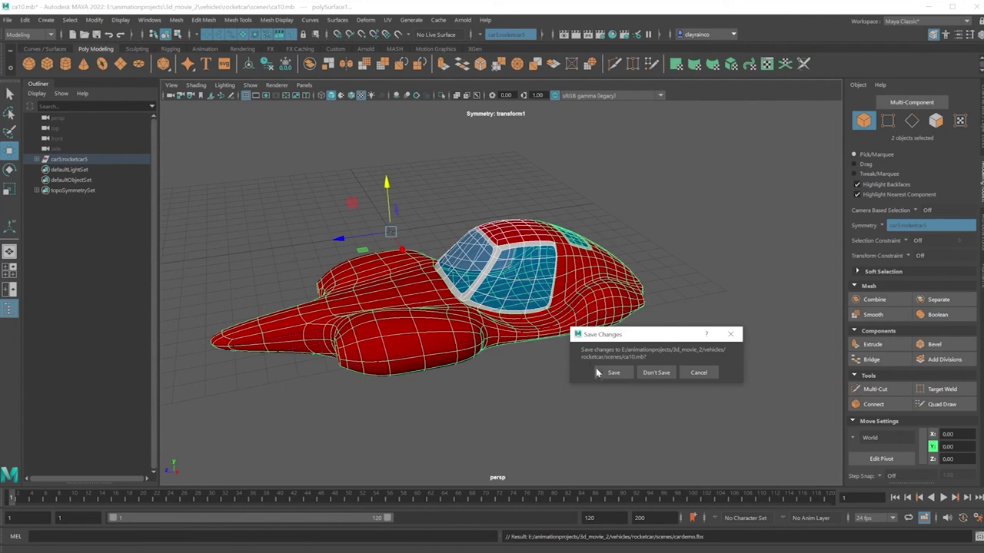
pyautogui.click(658, 373)
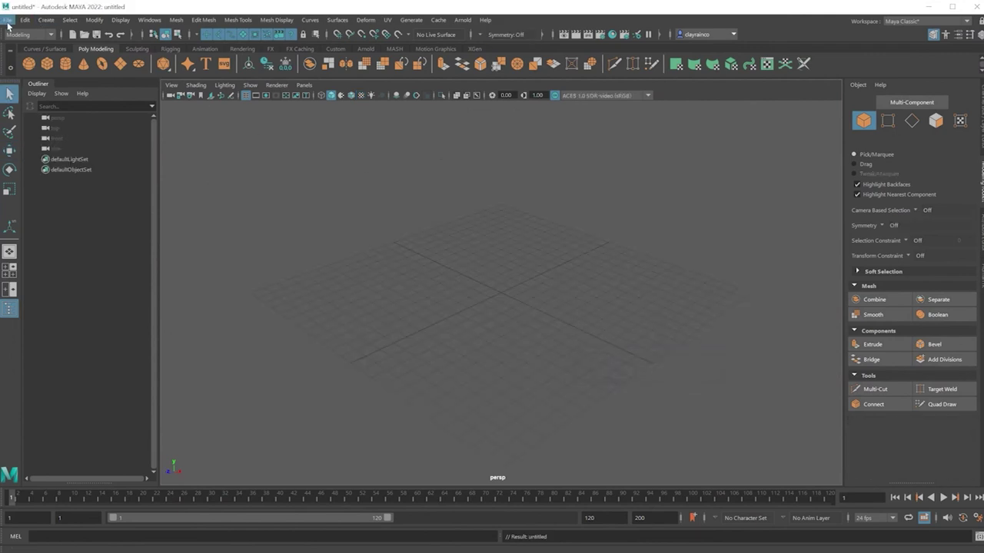
# Import carparts2.fbx from the vehicles folder into the empty scene
pyautogui.click(8, 19)
pyautogui.click(27, 135)
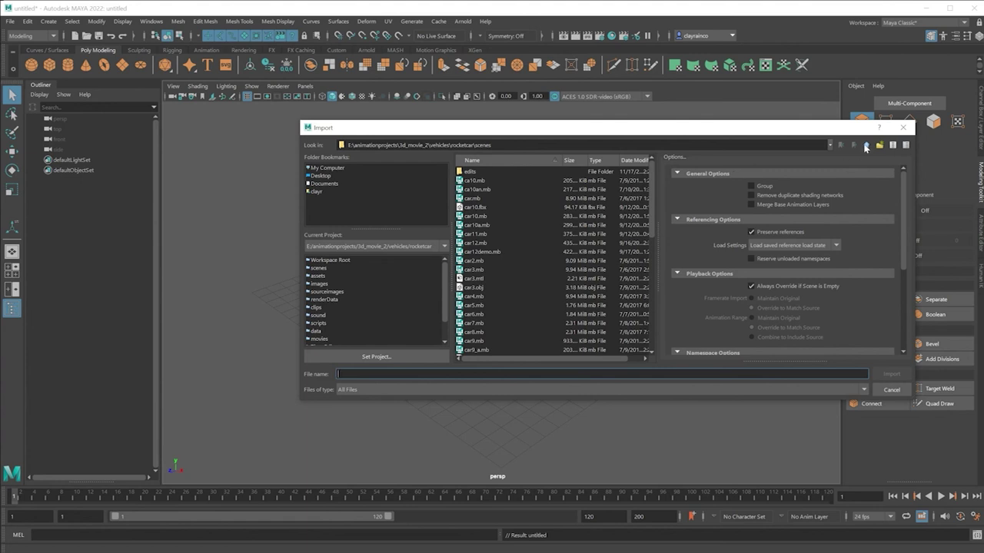
pyautogui.click(865, 145)
pyautogui.click(480, 207)
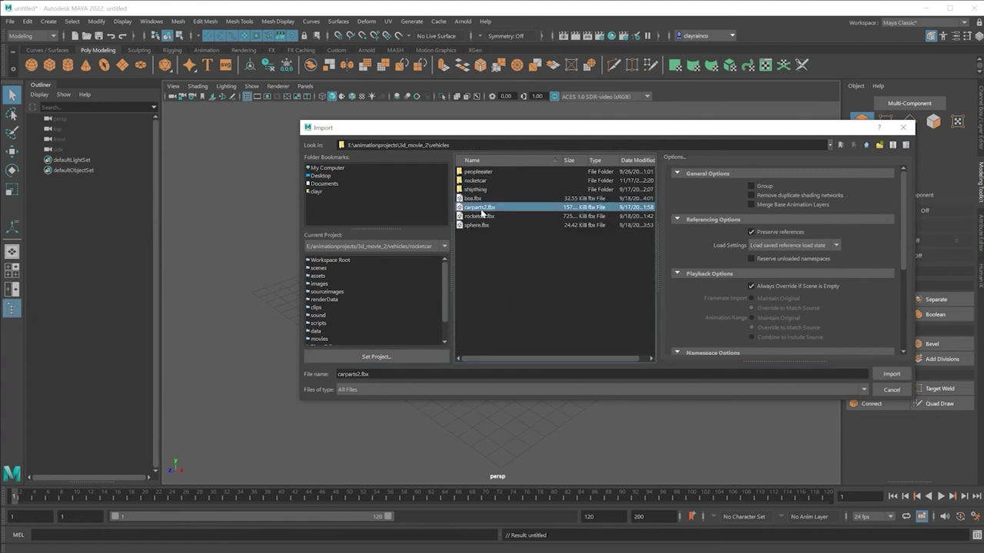
pyautogui.click(888, 374)
# Examine the imported car body's geometry in wireframe and shaded display
pyautogui.click(596, 350)
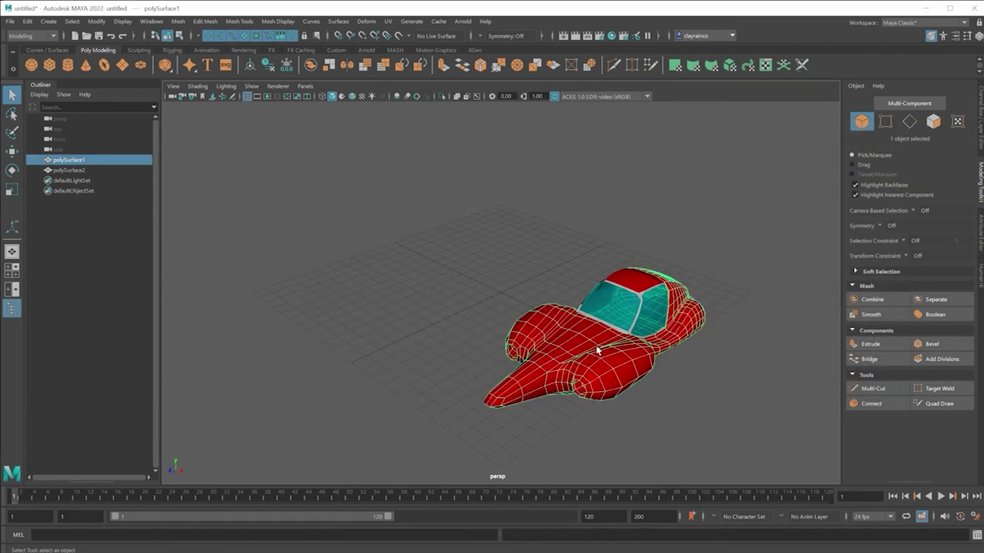
pyautogui.press('4')
pyautogui.moveTo(626, 295)
pyautogui.keyDown('alt'); pyautogui.mouseDown()
pyautogui.moveTo(703, 366)
pyautogui.moveTo(642, 365)
pyautogui.mouseUp(); pyautogui.keyUp('alt')
pyautogui.press('5')
pyautogui.click(687, 368)
pyautogui.scroll(3, 642, 364)
# Select the canopy and raise it clear of the body to about 6.22 in Y, exposing the thickened cockpit rim
pyautogui.click(607, 338)
pyautogui.press('w')
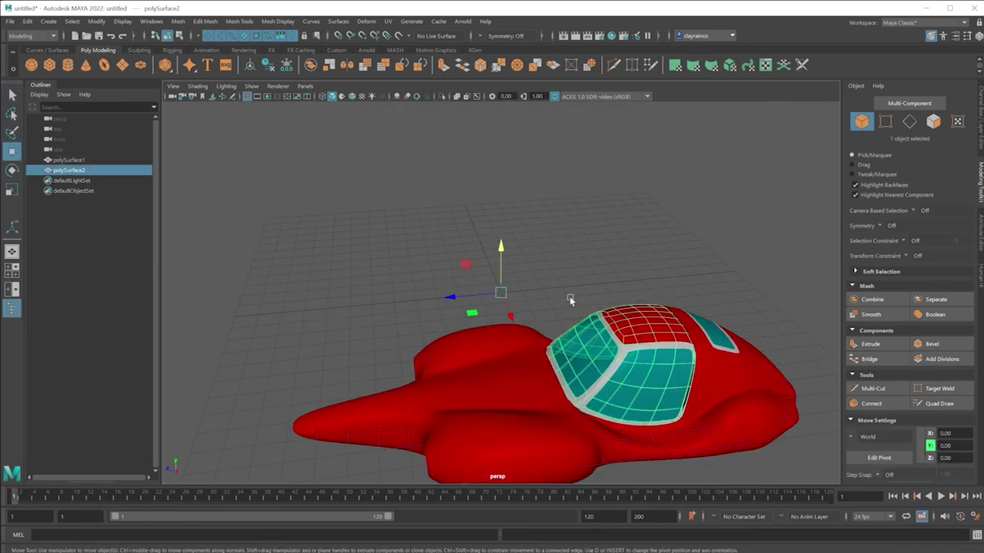
pyautogui.moveTo(501, 265); pyautogui.dragTo(502, 146)
pyautogui.keyDown('alt'); pyautogui.moveTo(644, 252); pyautogui.dragTo(538, 300); pyautogui.keyUp('alt')
pyautogui.scroll(5, 627, 343)
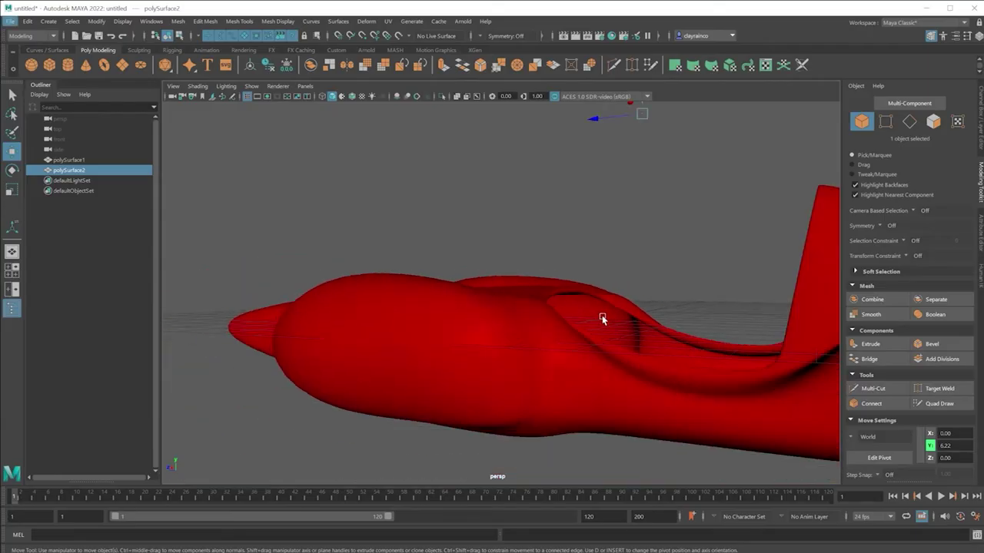
# Lower the canopy to about 2.61 in Y, just above the cockpit, and inspect the thickness of the rim and canopy
pyautogui.scroll(-10, 602, 317)
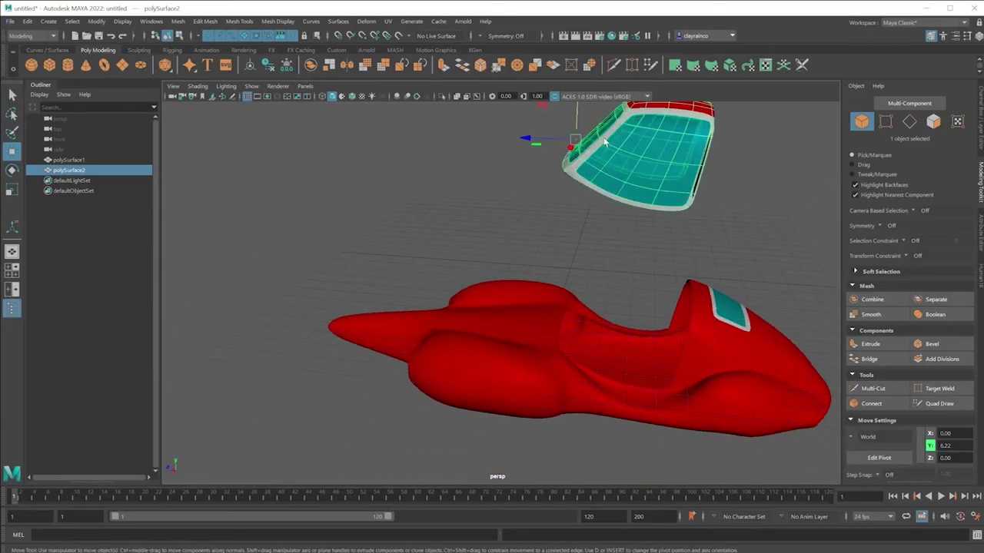
pyautogui.moveTo(578, 127); pyautogui.dragTo(602, 273)
pyautogui.scroll(5, 565, 296)
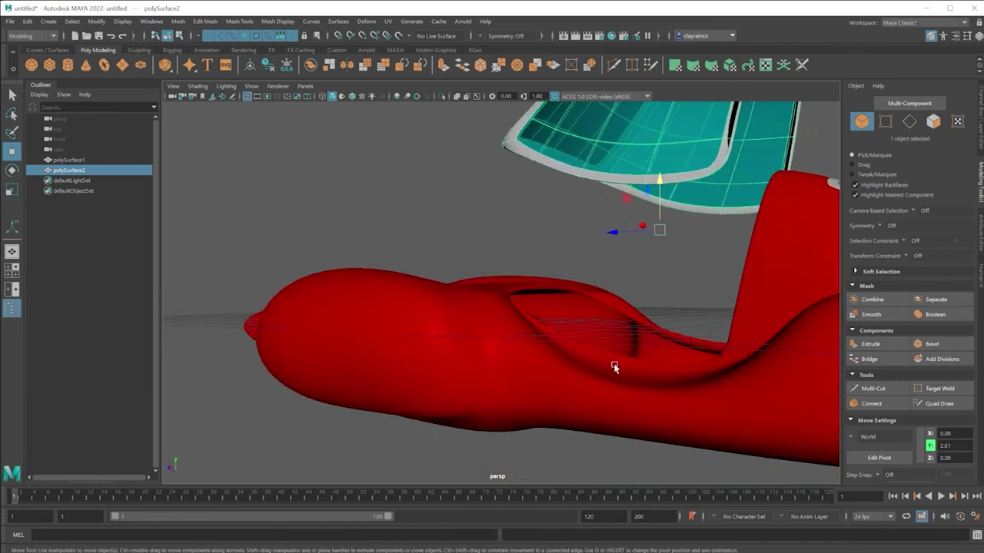
pyautogui.keyDown('alt'); pyautogui.moveTo(634, 367); pyautogui.dragTo(525, 334); pyautogui.keyUp('alt')
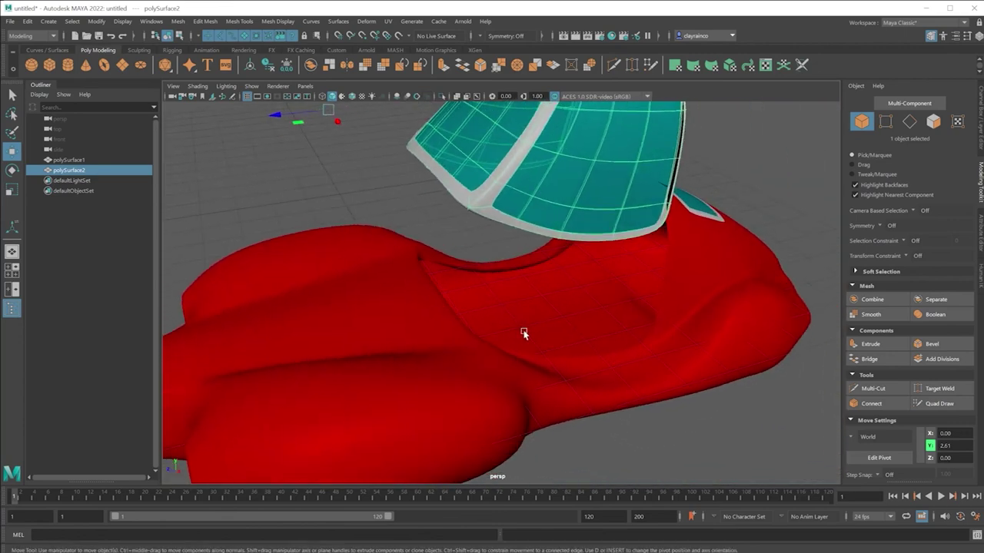
pyautogui.scroll(-10, 543, 342)
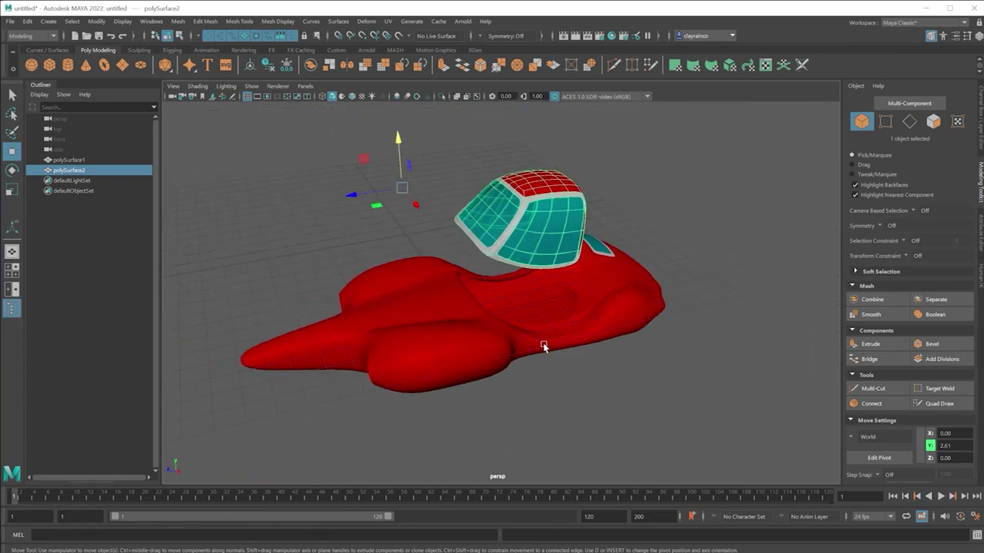